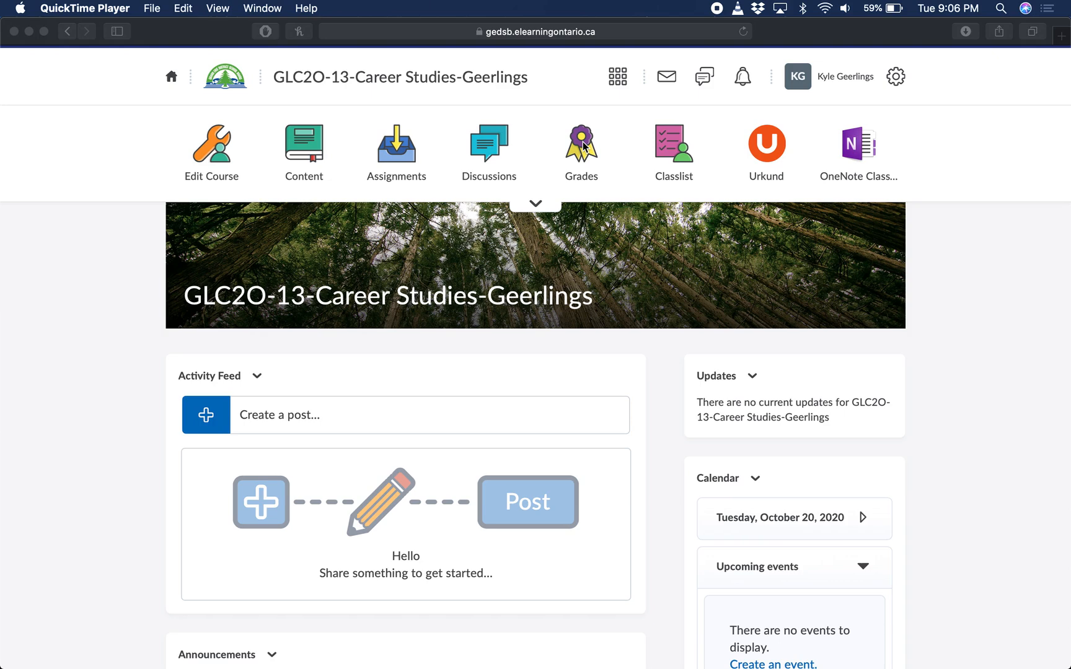
Open the course's Grades Setup Wizard, review the current grade book settings and start the setup
click(582, 150)
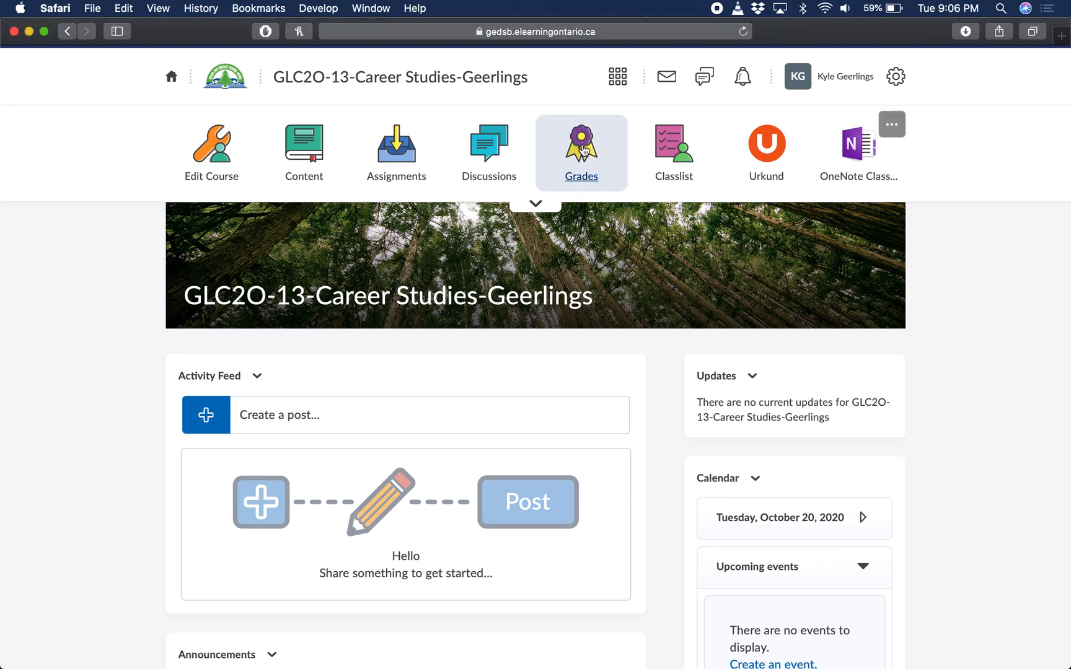
click(581, 151)
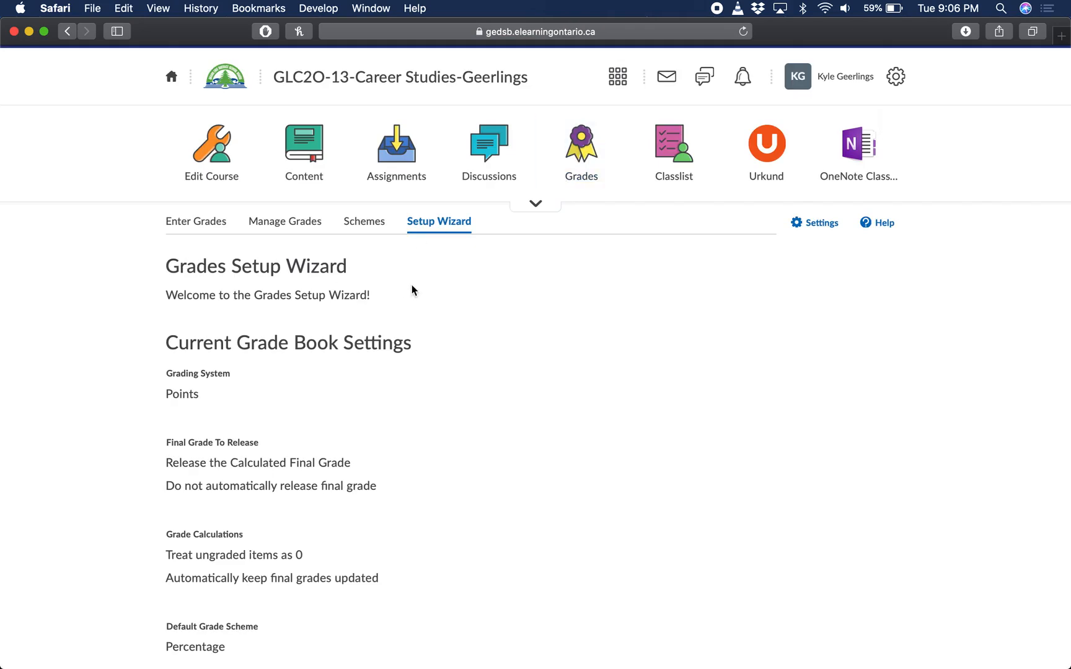
scroll(398, 334, down, 2)
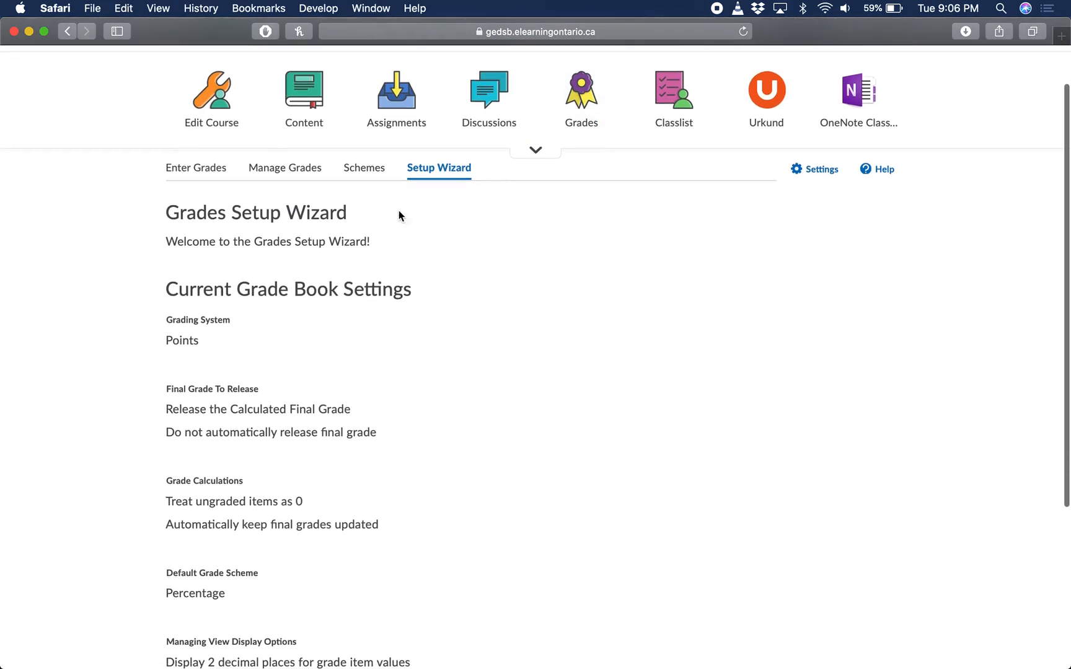
scroll(449, 502, down, 2)
scroll(450, 504, down, 2)
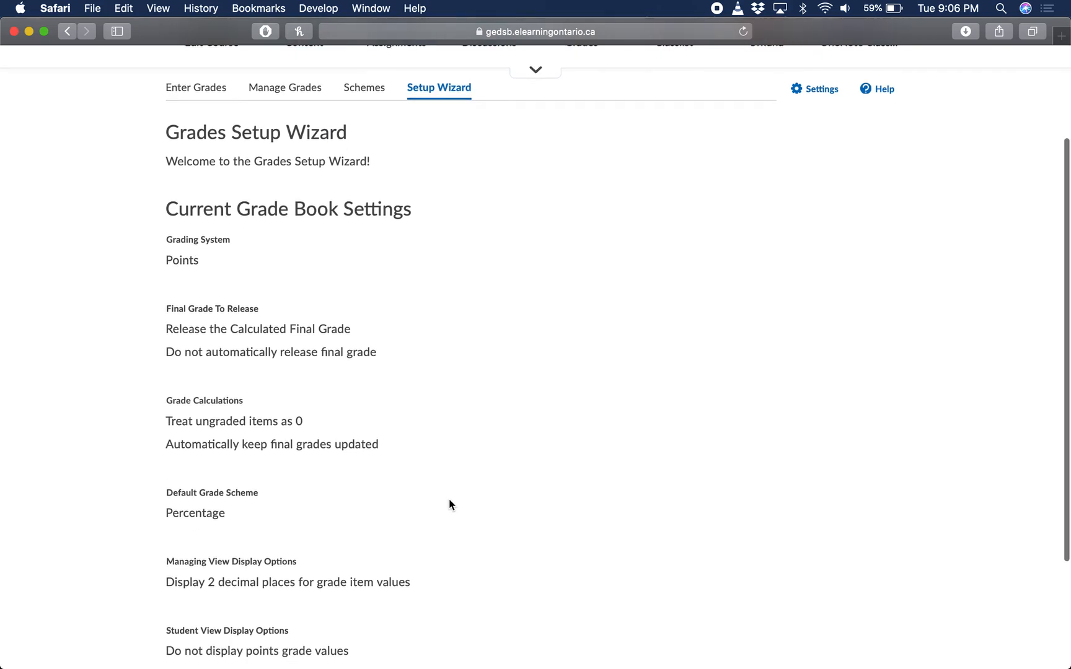
scroll(486, 510, up, 3)
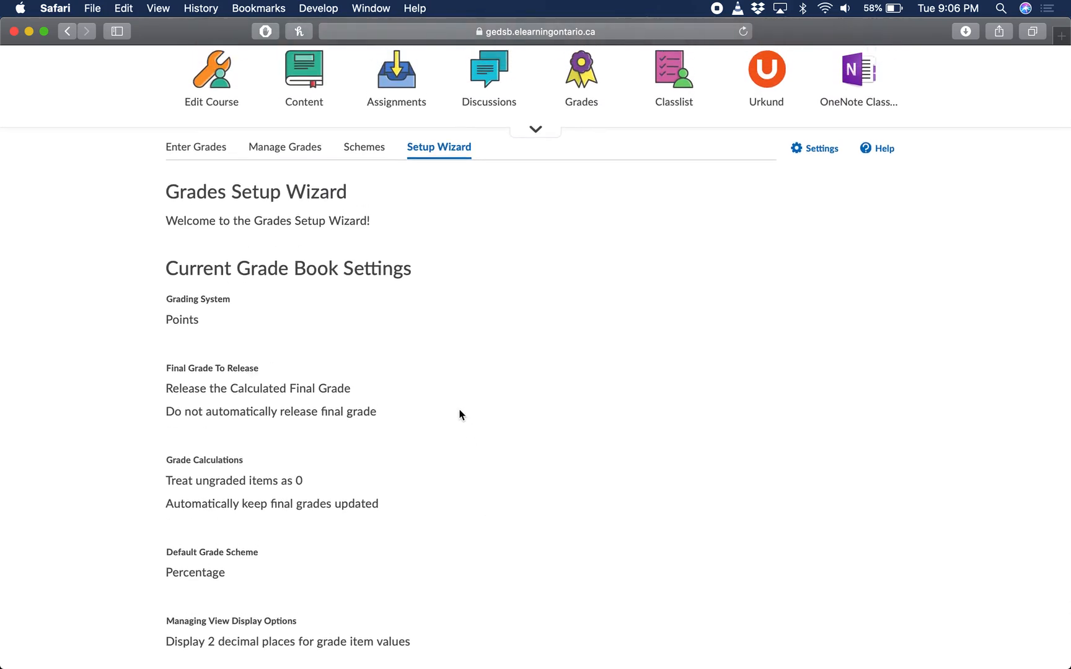
scroll(458, 606, down, 10)
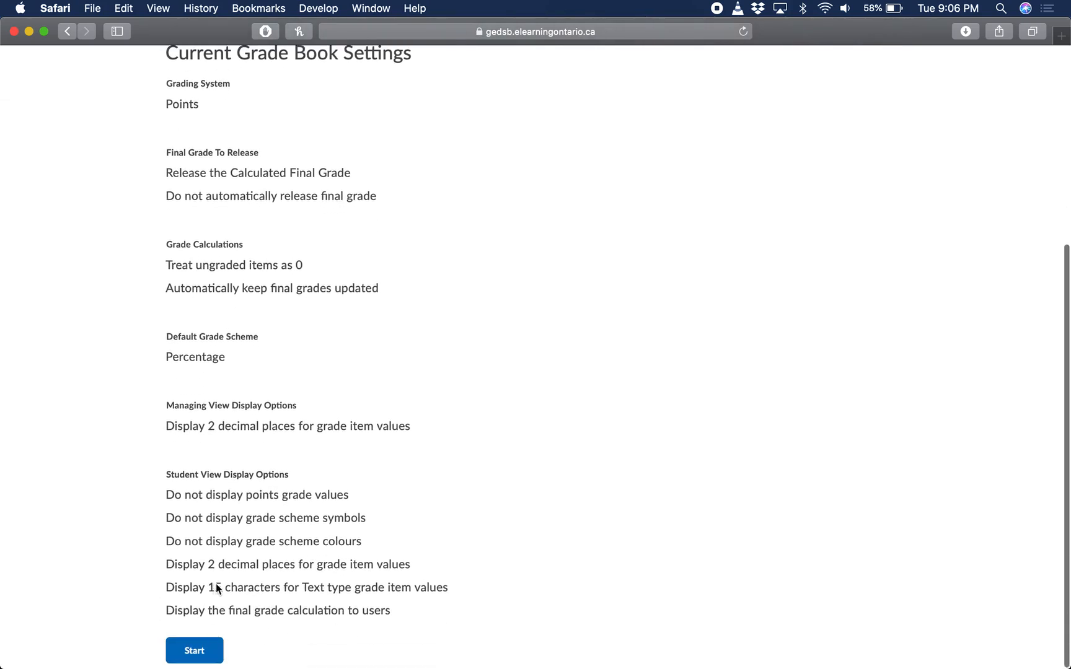
click(189, 649)
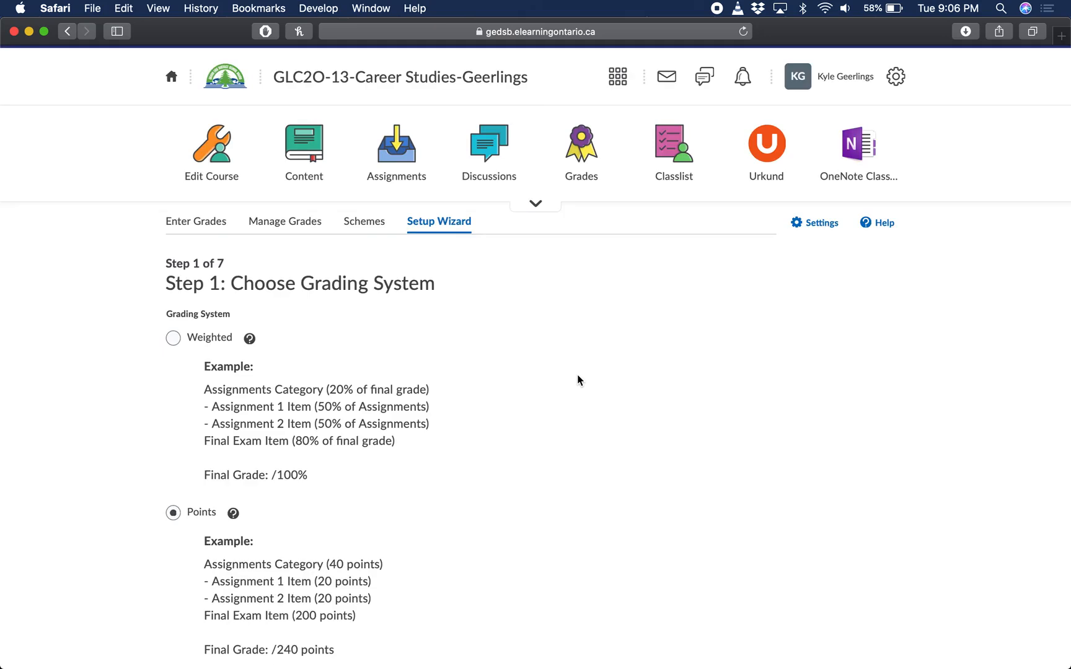
Compare the grading system examples, keep the Points system, and accept Calculated Final Grade as the released grade
scroll(577, 380, down, 2)
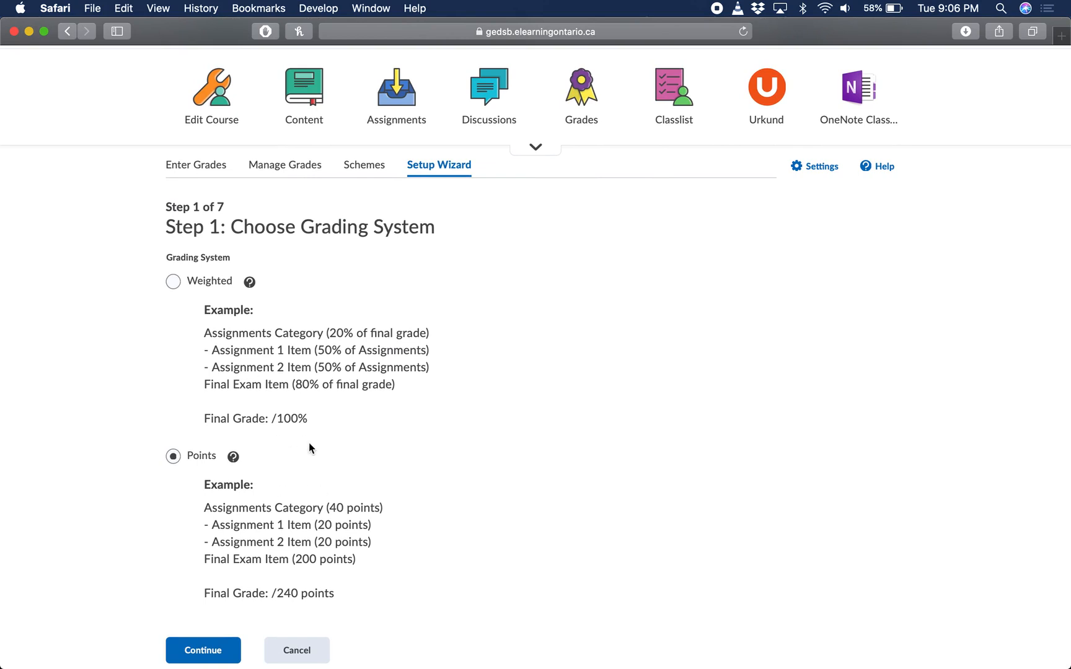
drag(267, 593, 319, 592)
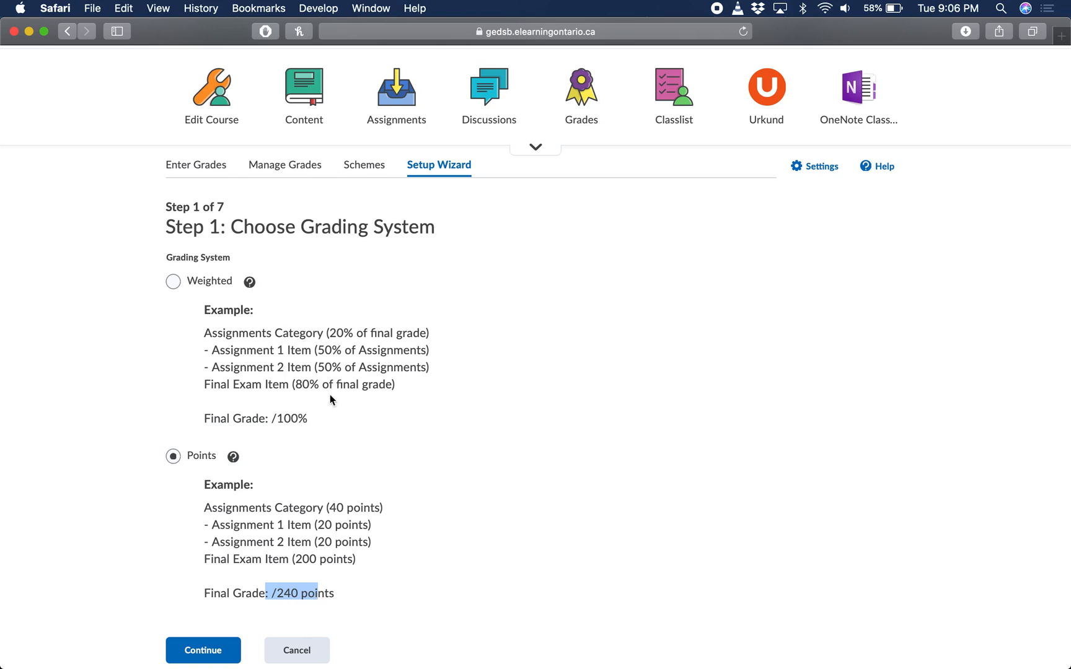
drag(330, 407, 241, 334)
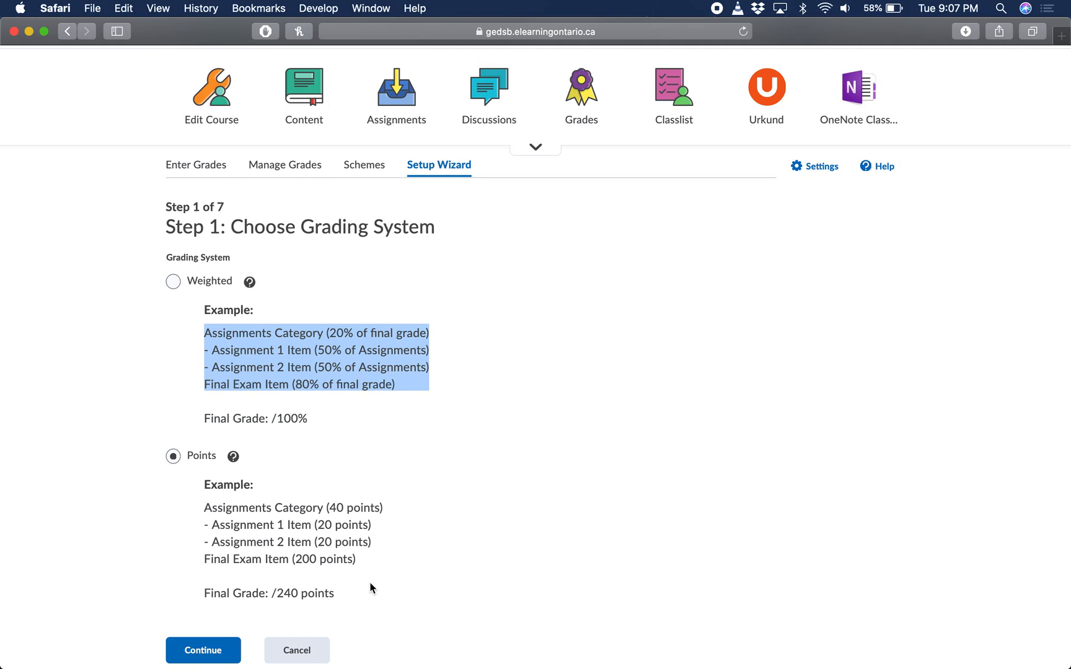
scroll(270, 548, down, 1)
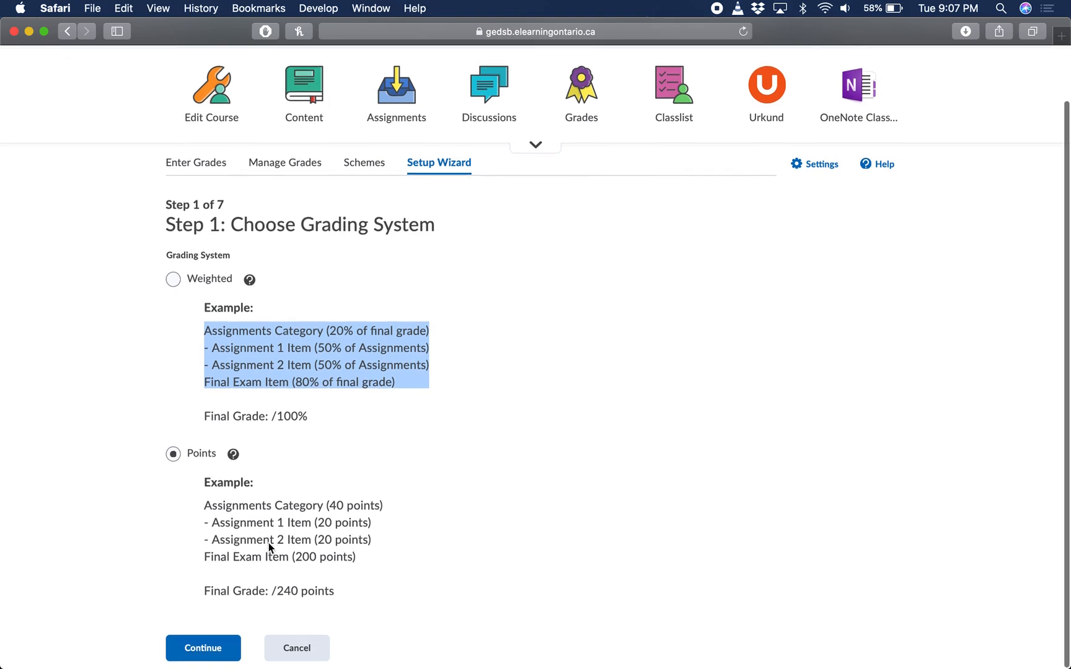
scroll(270, 547, up, 1)
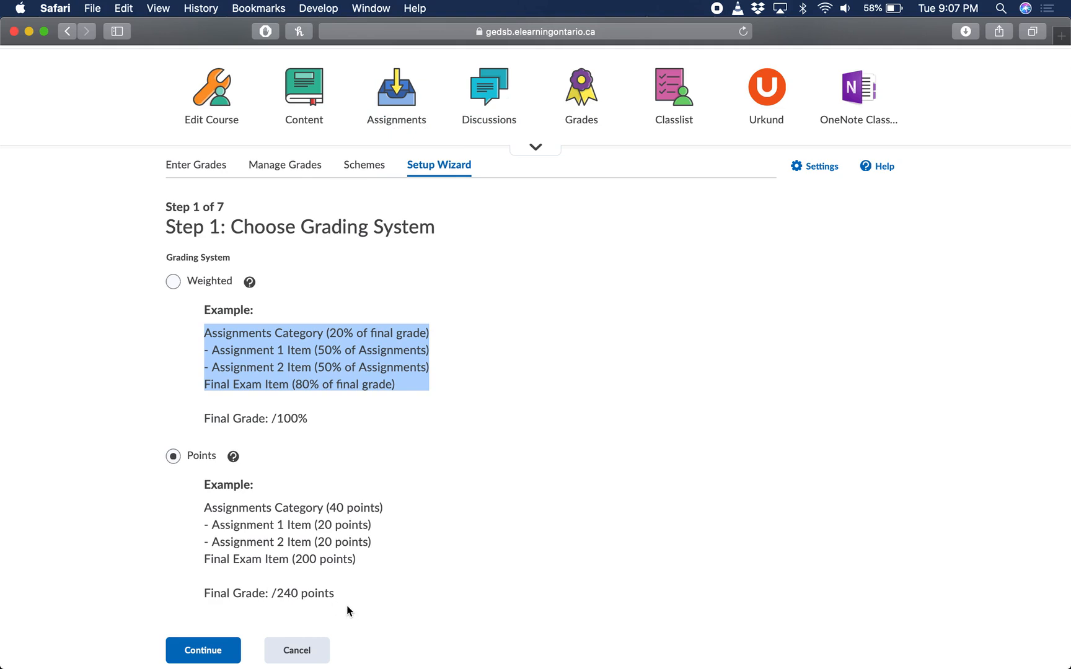
scroll(349, 605, up, 2)
click(199, 650)
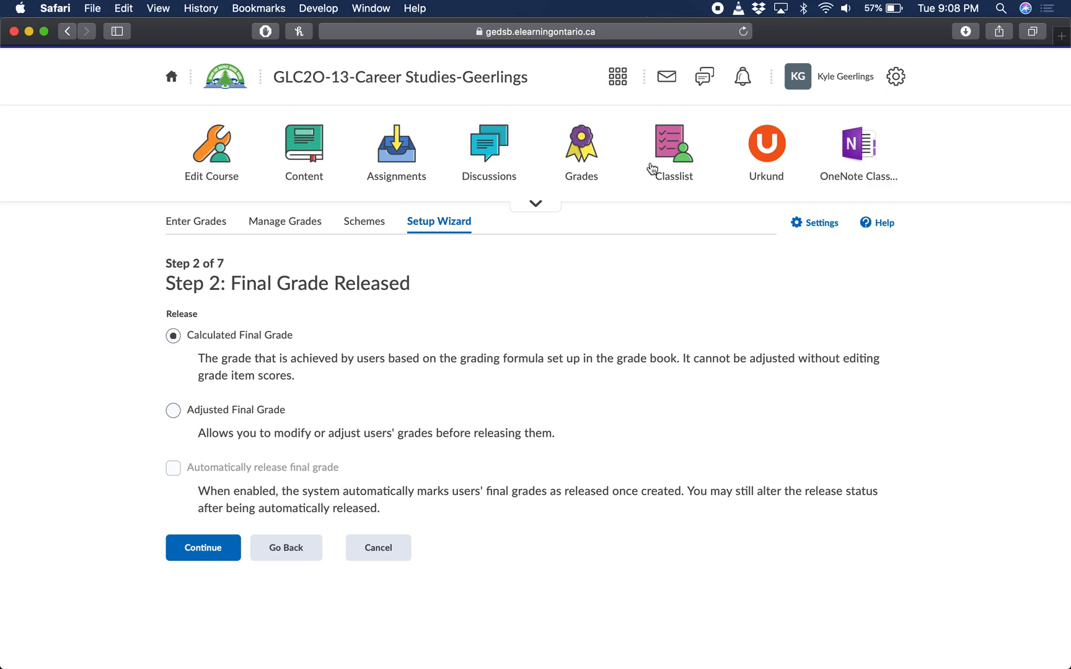
click(211, 549)
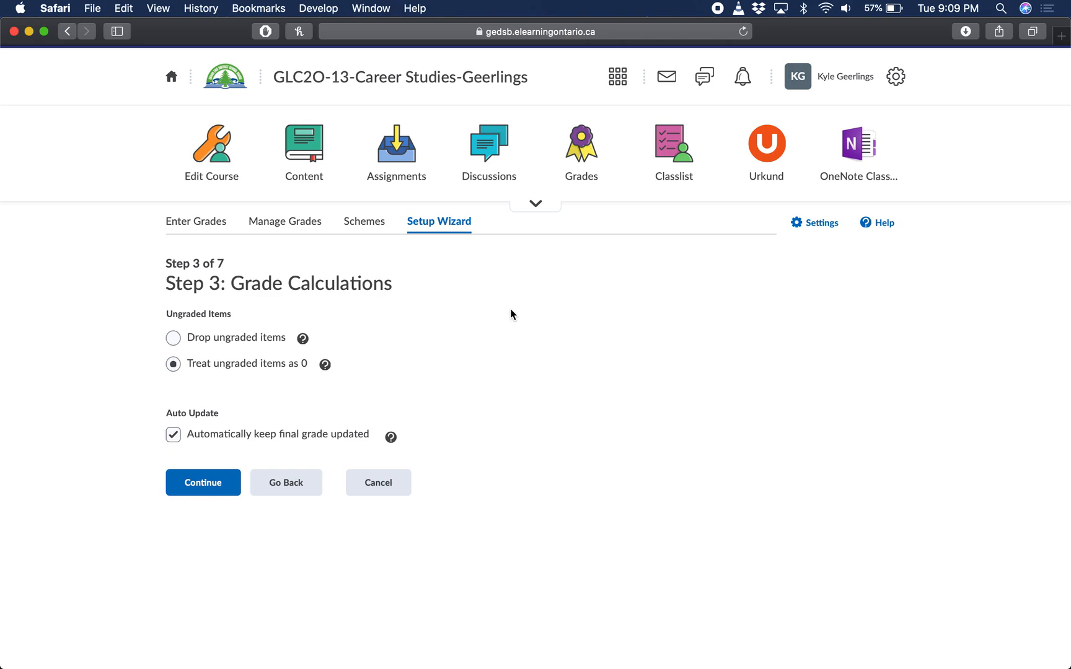
Set the grade calculations to drop ungraded items, keep automatic final grade updates enabled, and continue
click(173, 338)
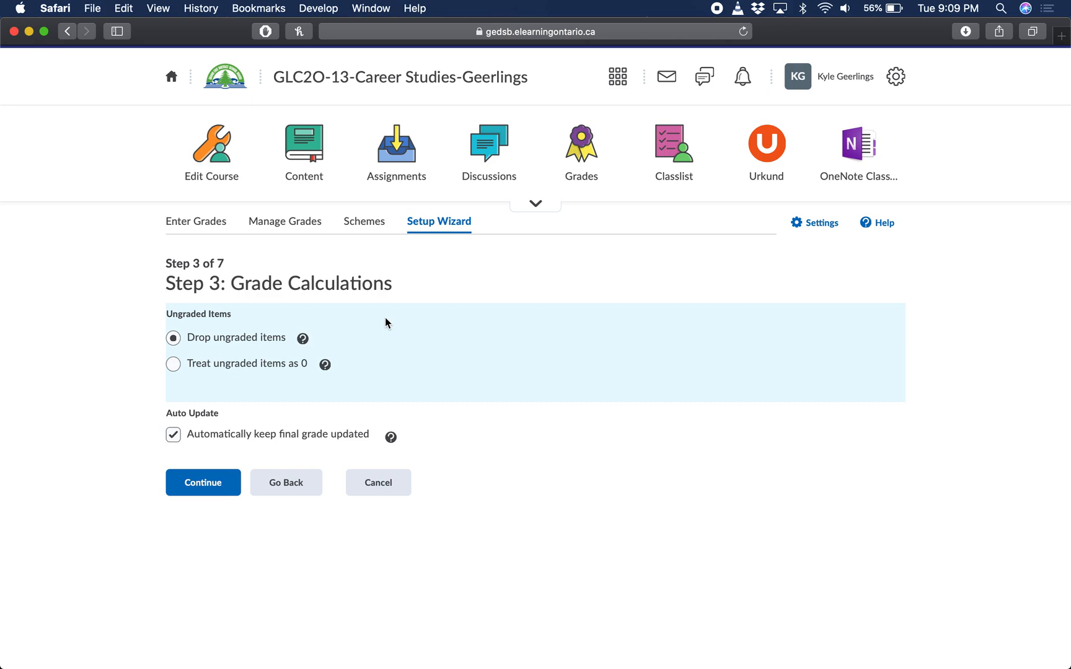
double_click(370, 438)
drag(370, 439, 321, 416)
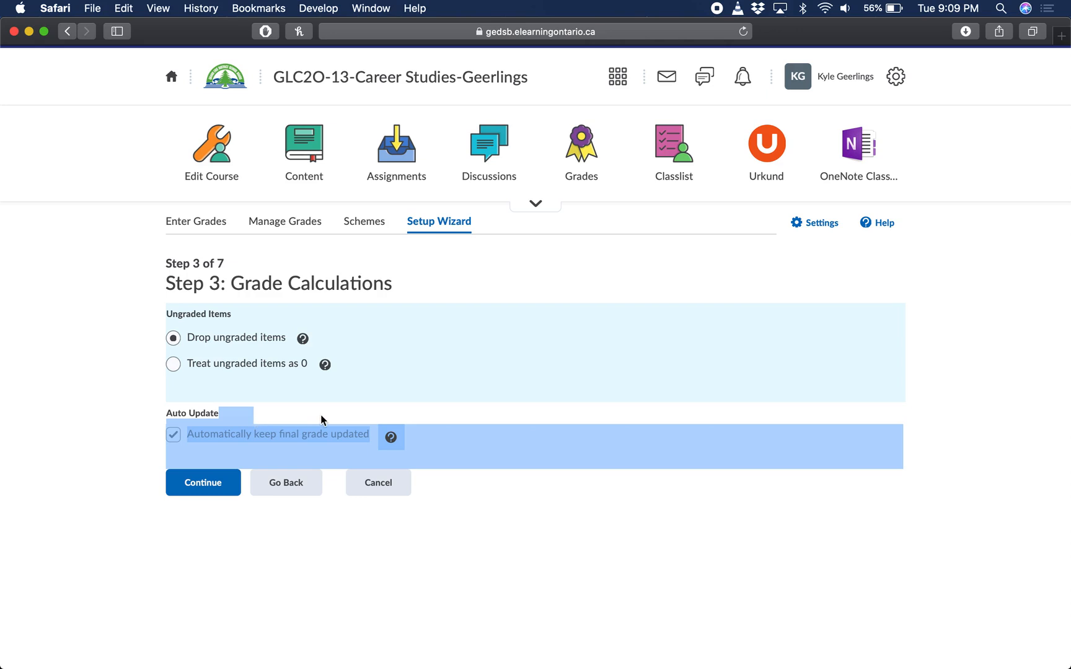
click(320, 416)
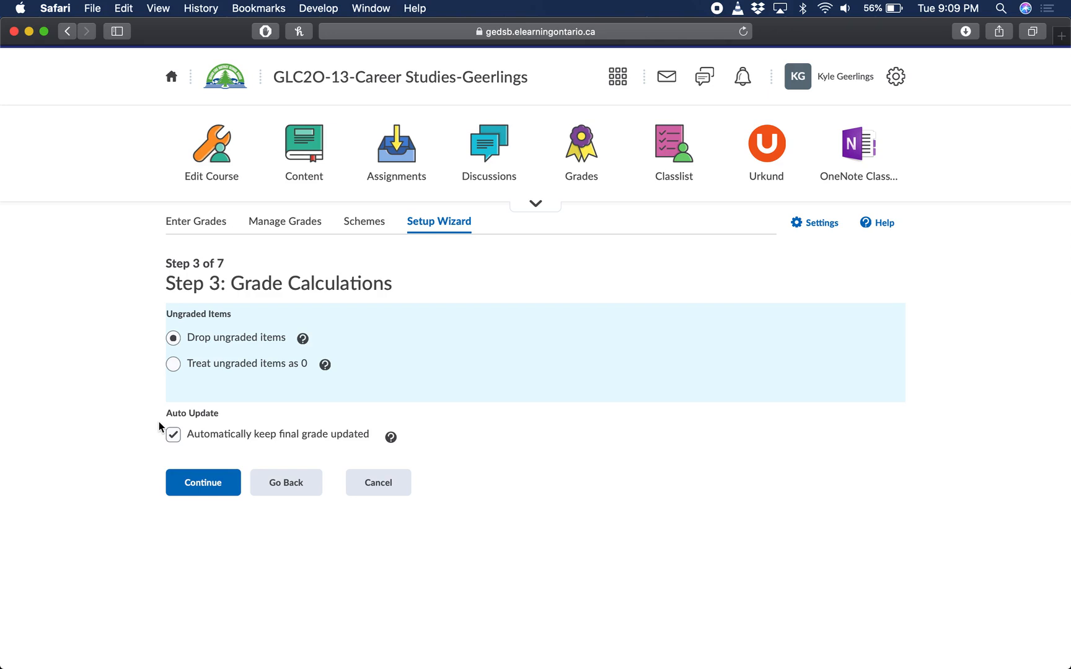
click(204, 492)
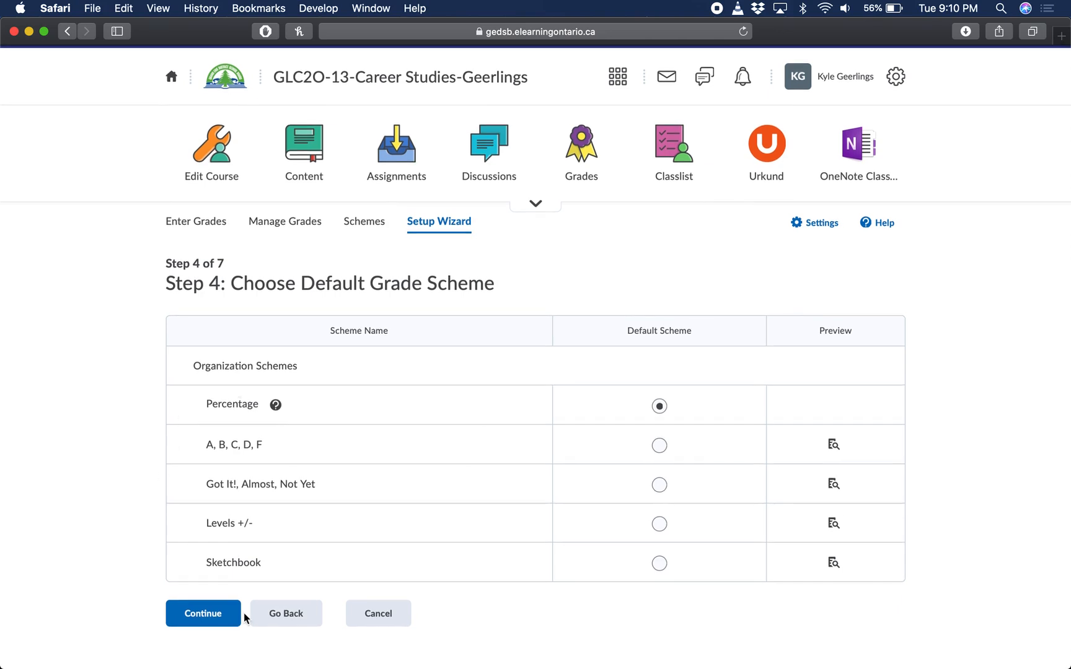
Accept Percentage as the default grade scheme and 2 decimal places for the managing view
click(220, 620)
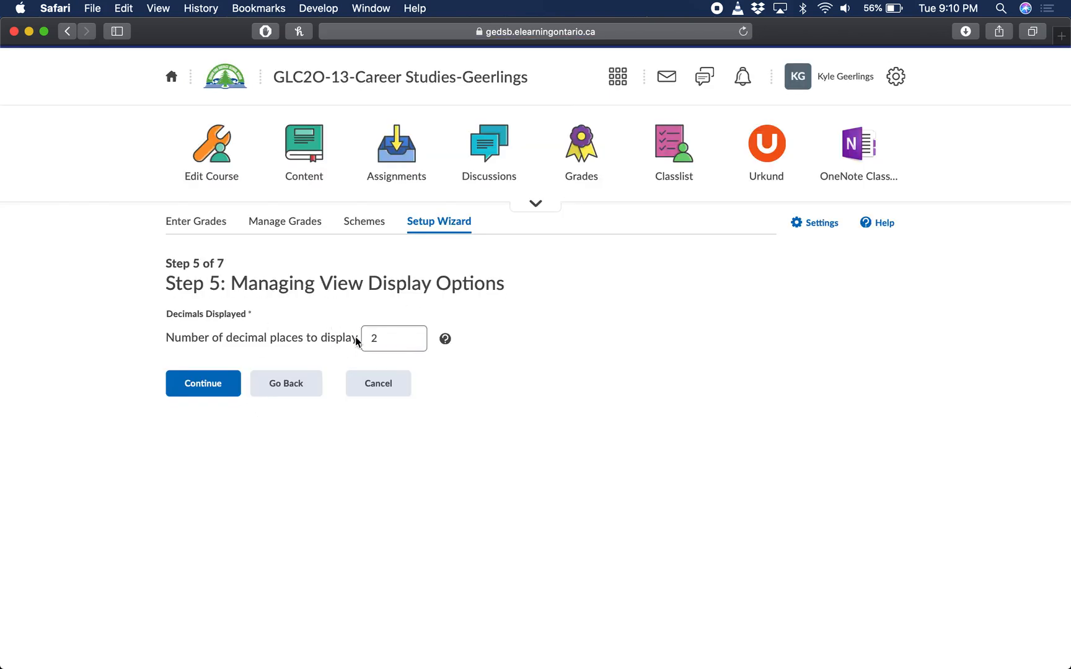
click(184, 391)
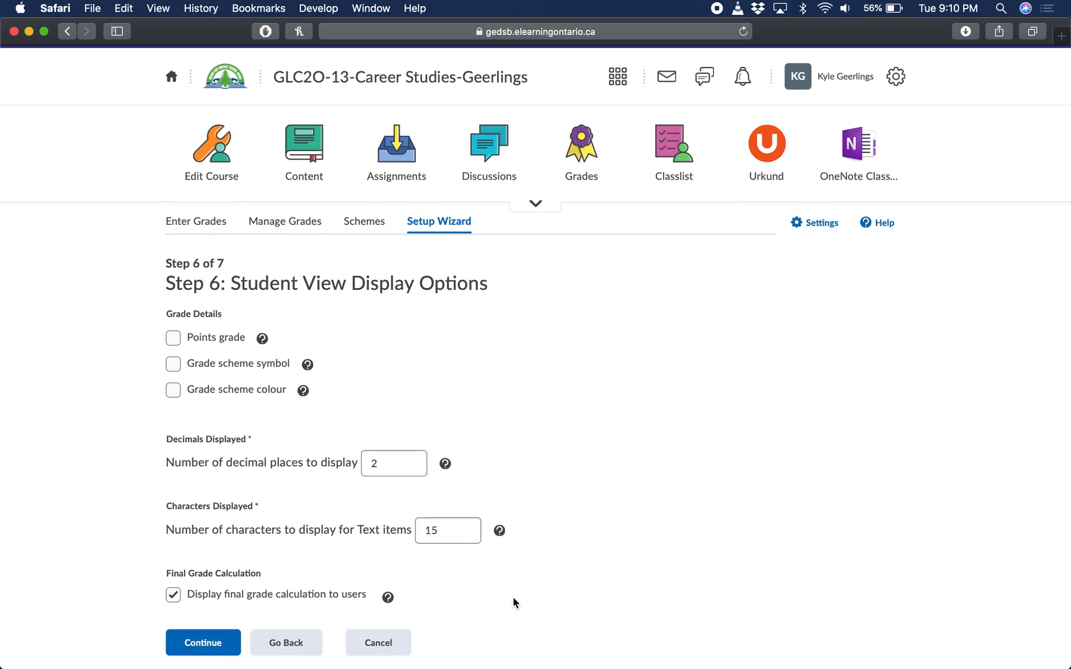
Show students the points grade, grade scheme symbol and grade scheme colour, hide the final grade calculation, and continue
drag(346, 393, 170, 325)
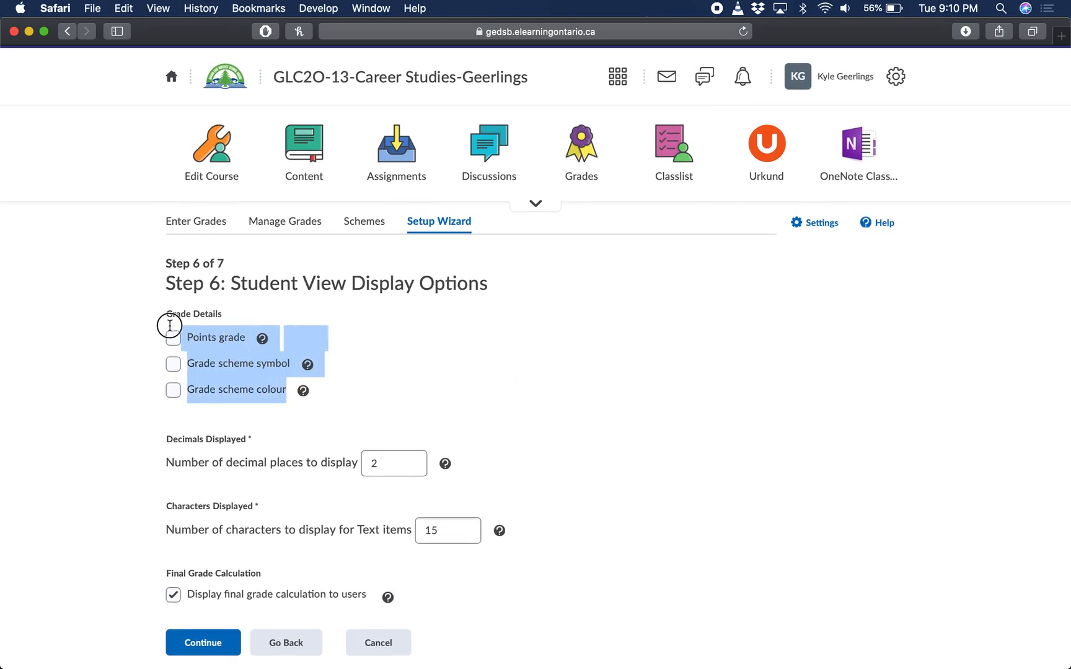
click(421, 394)
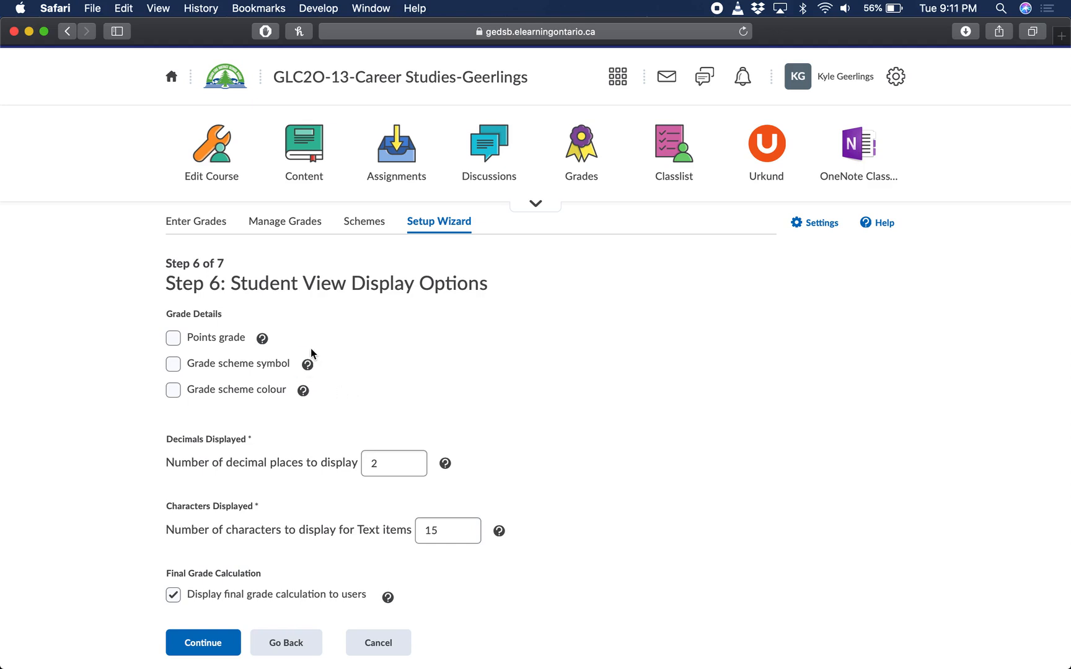
click(173, 341)
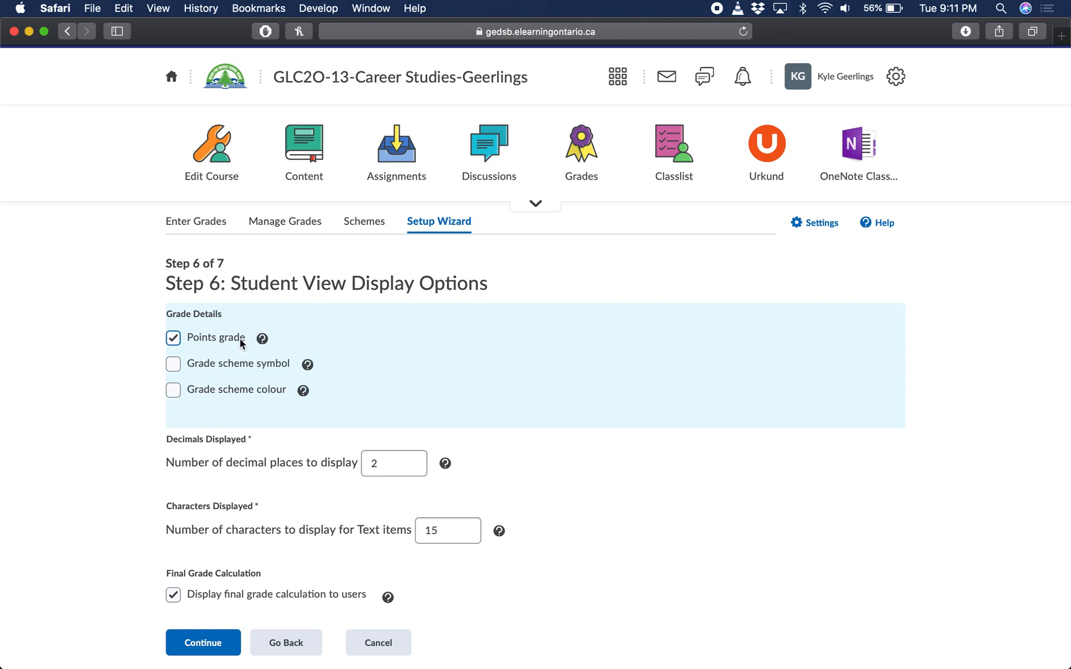
click(173, 393)
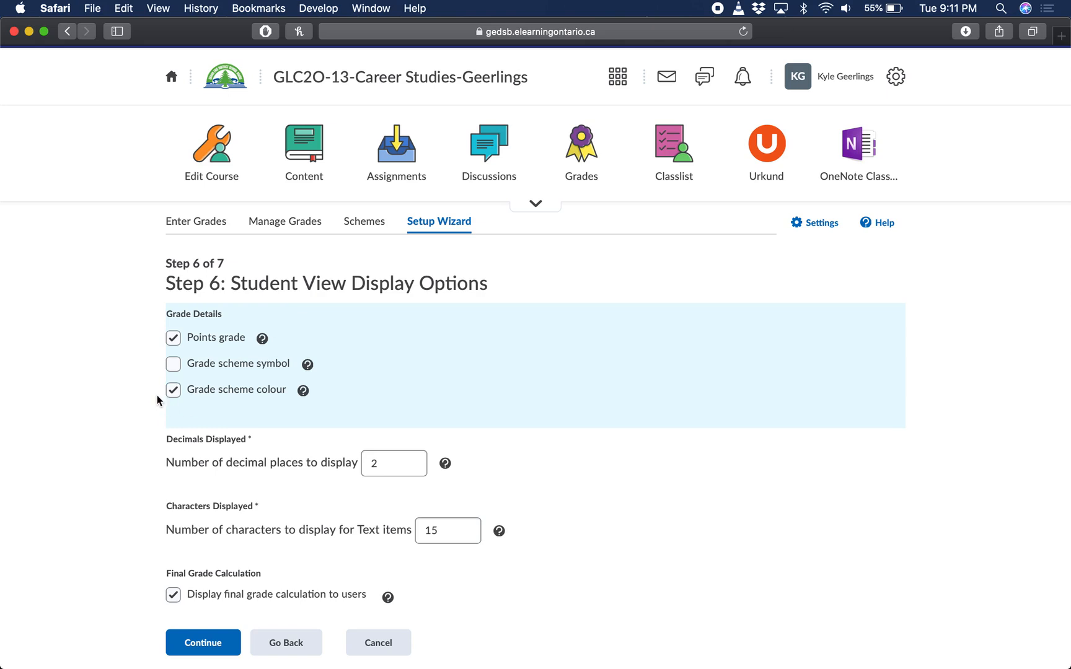
click(173, 364)
click(173, 594)
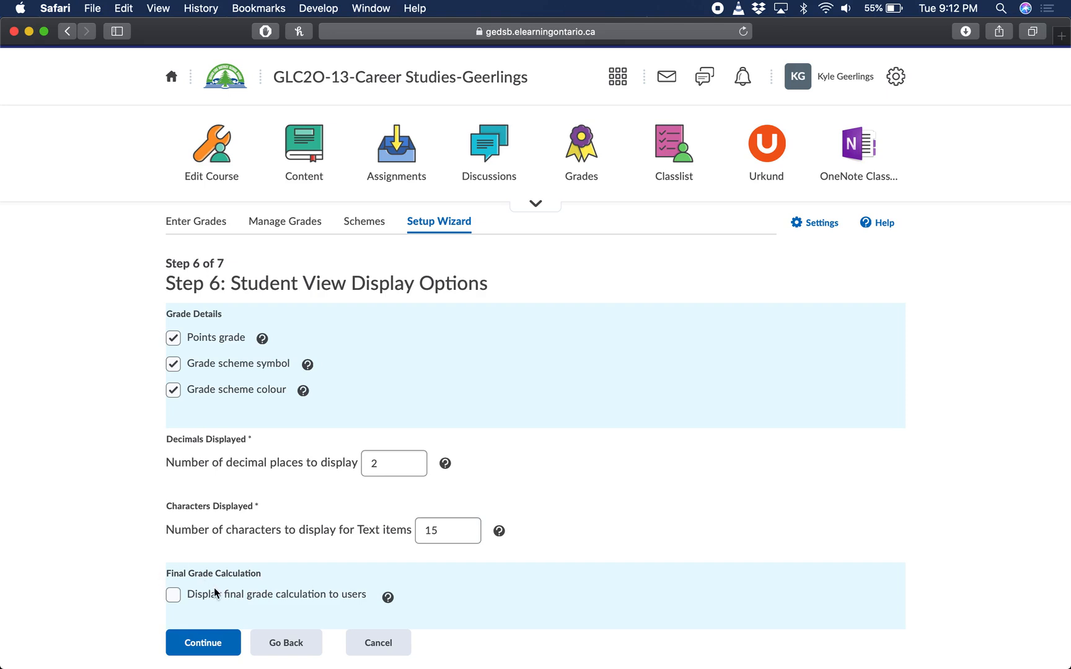
click(123, 570)
click(199, 645)
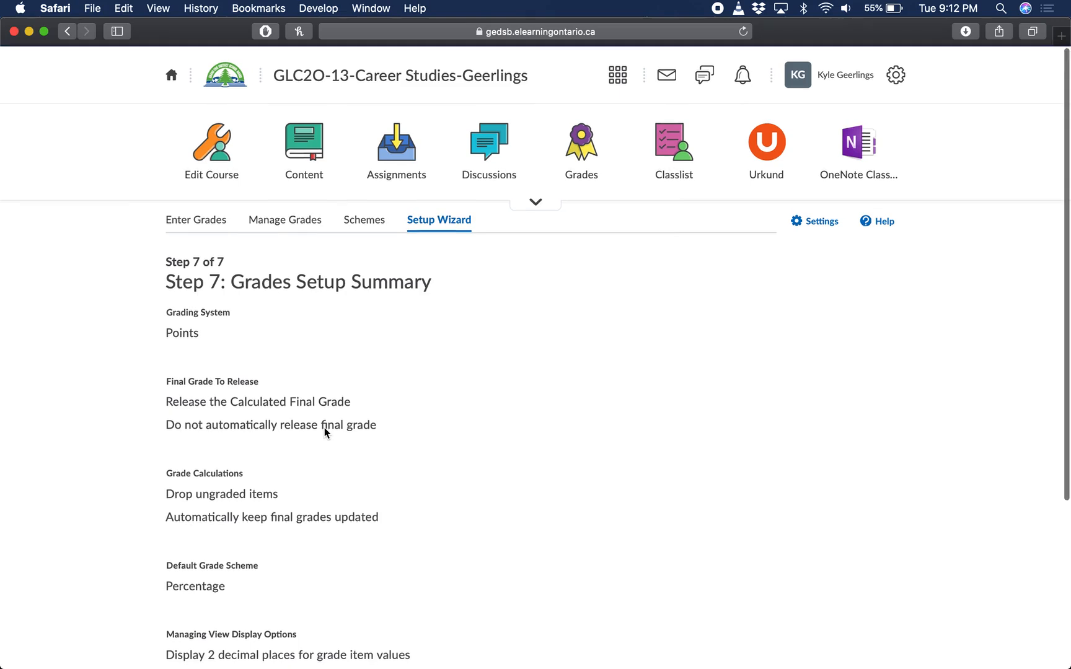
Review the grades setup summary and finish the wizard
scroll(325, 432, down, 2)
scroll(324, 432, down, 3)
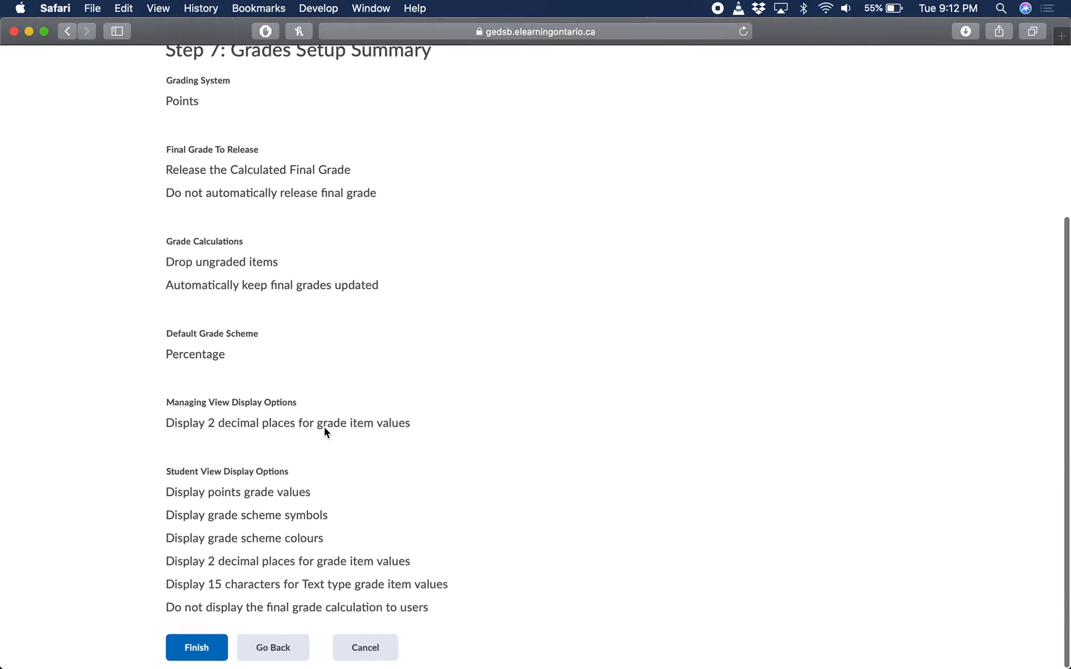
click(202, 651)
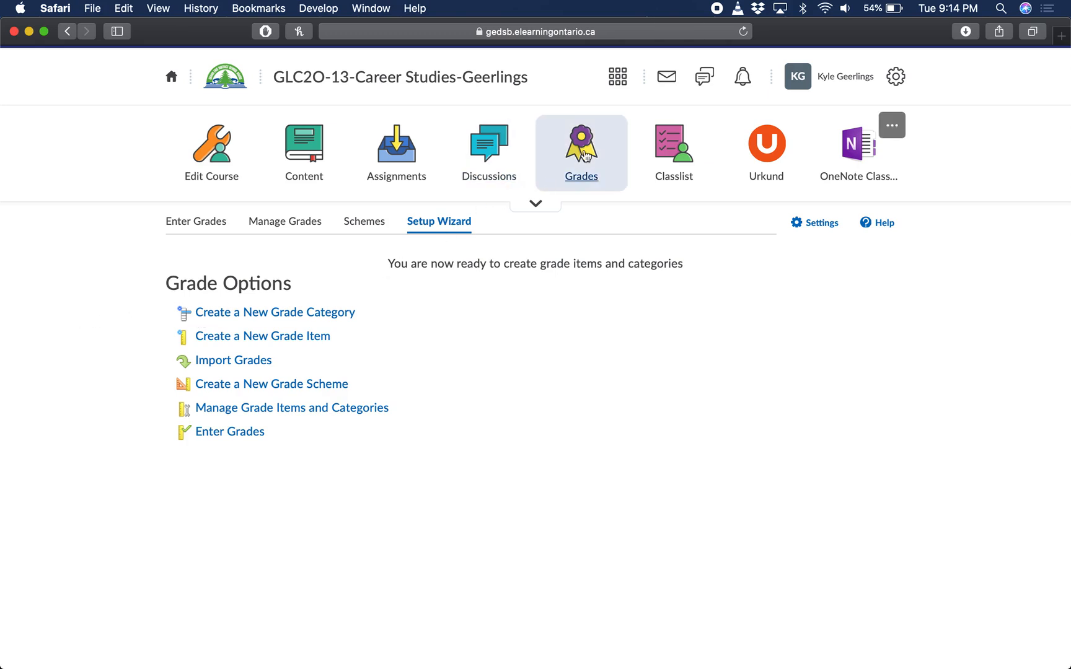
Go to the course's grade management list and start a new grade item
click(269, 225)
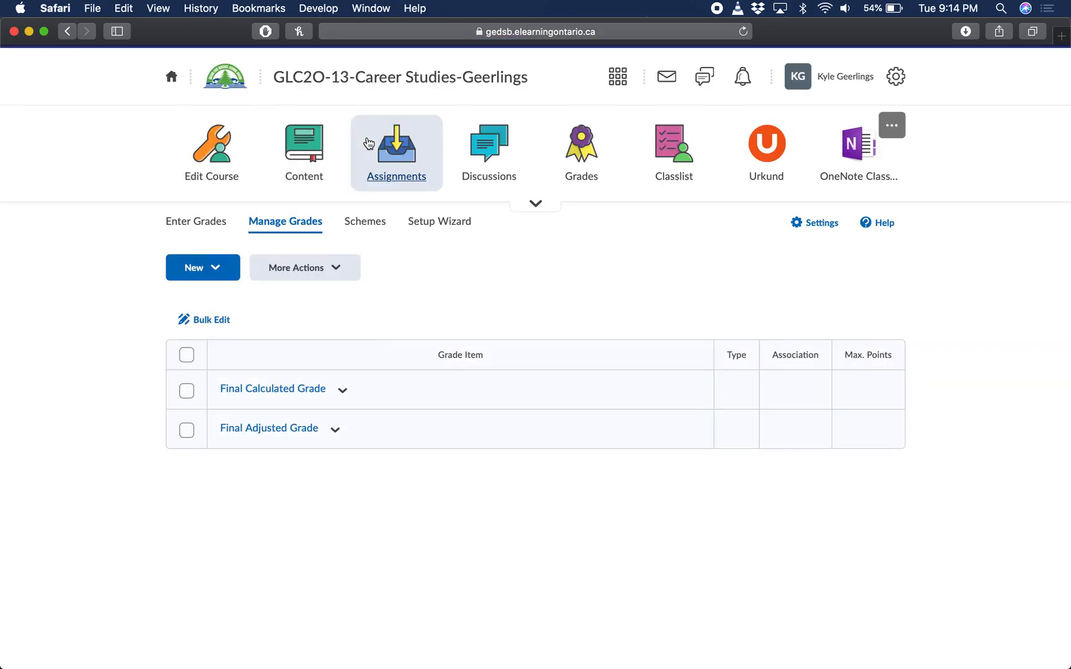
click(212, 267)
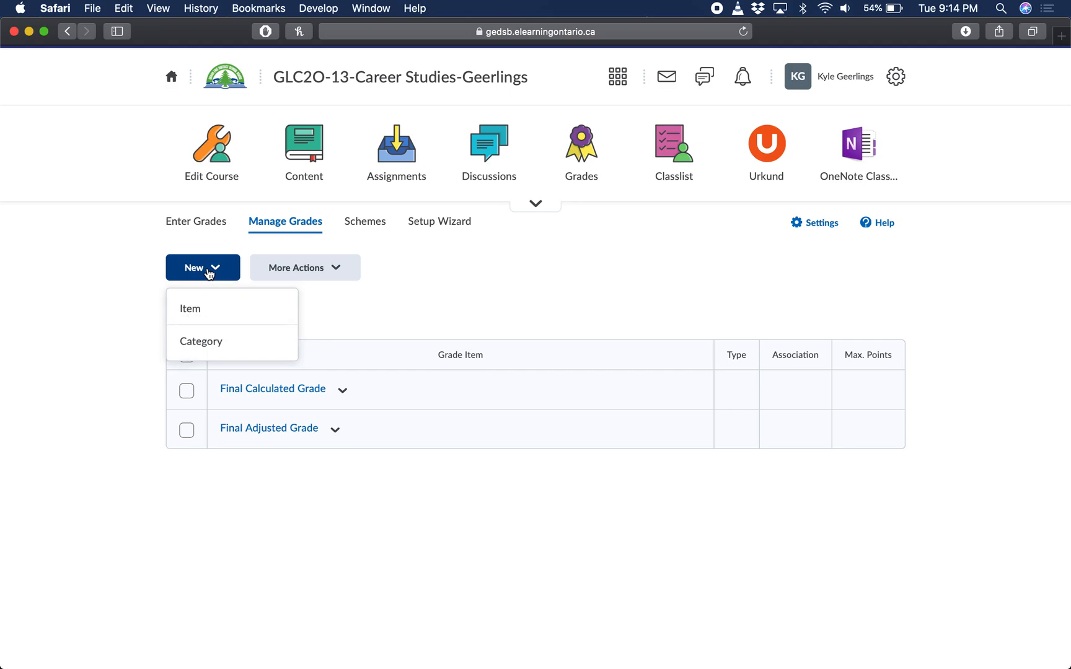
click(197, 316)
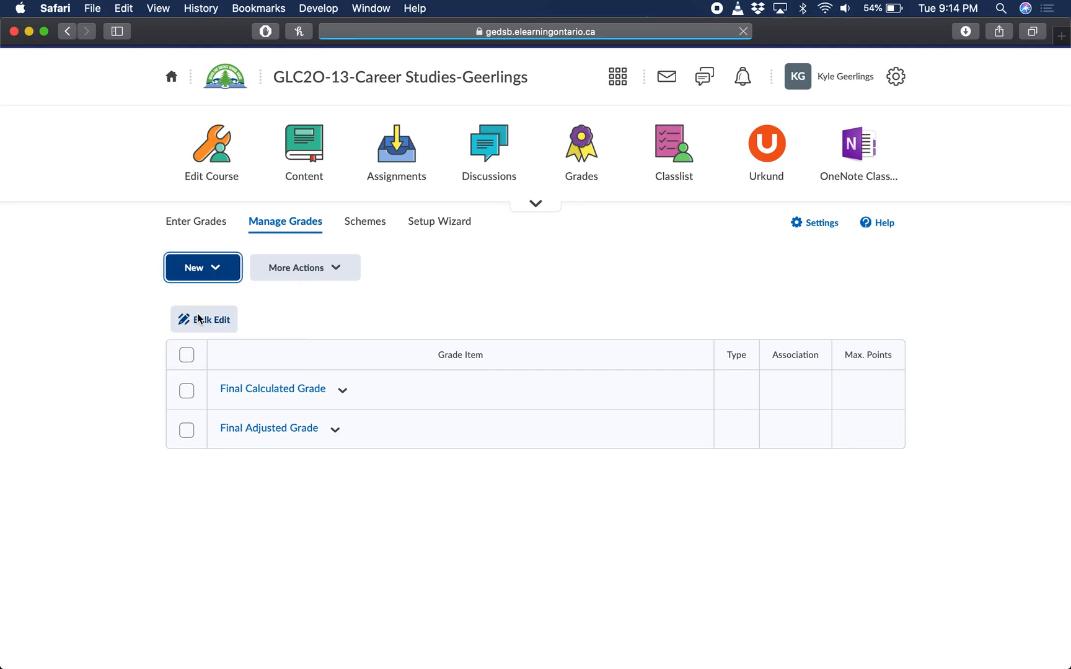
scroll(306, 335, down, 1)
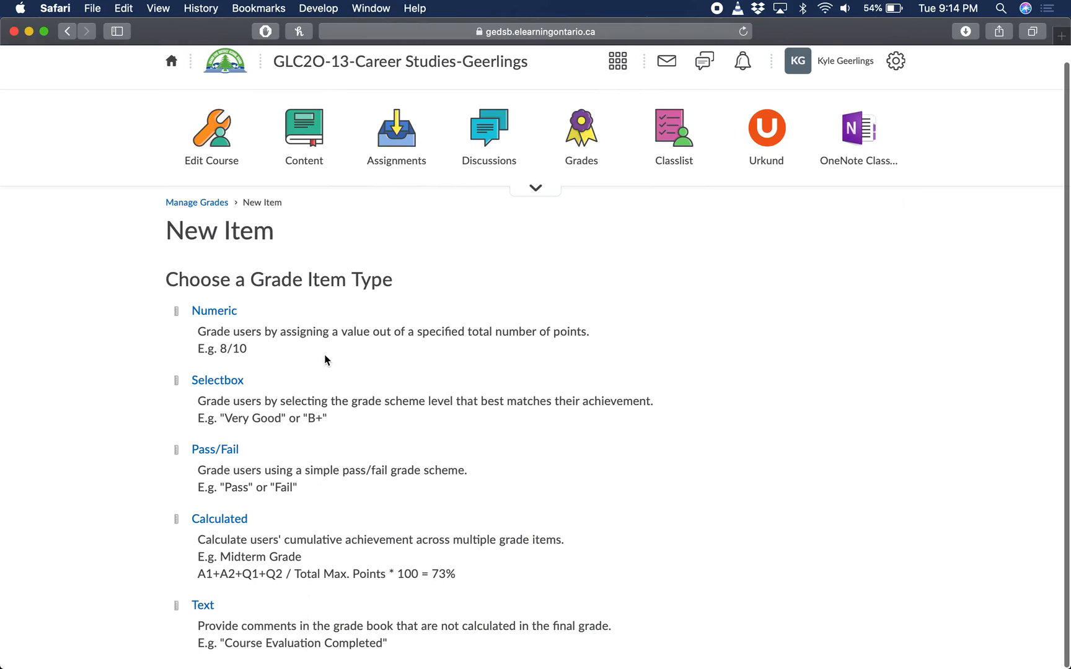
Review the Selectbox item type description, and choose Numeric as the type for the new grade item
drag(328, 424, 179, 378)
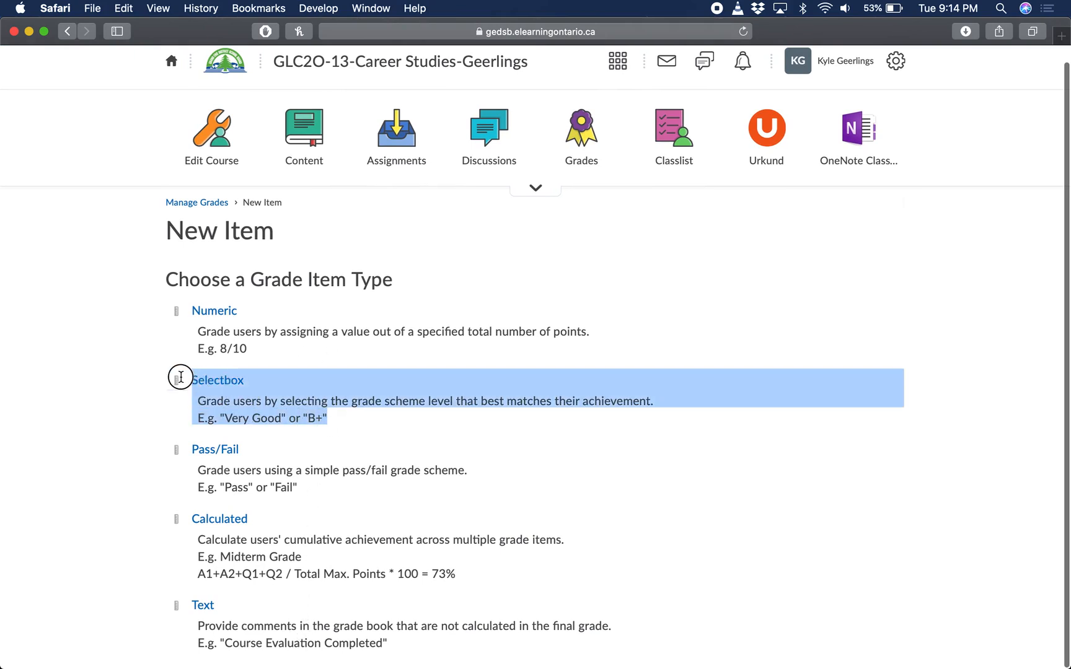
click(300, 408)
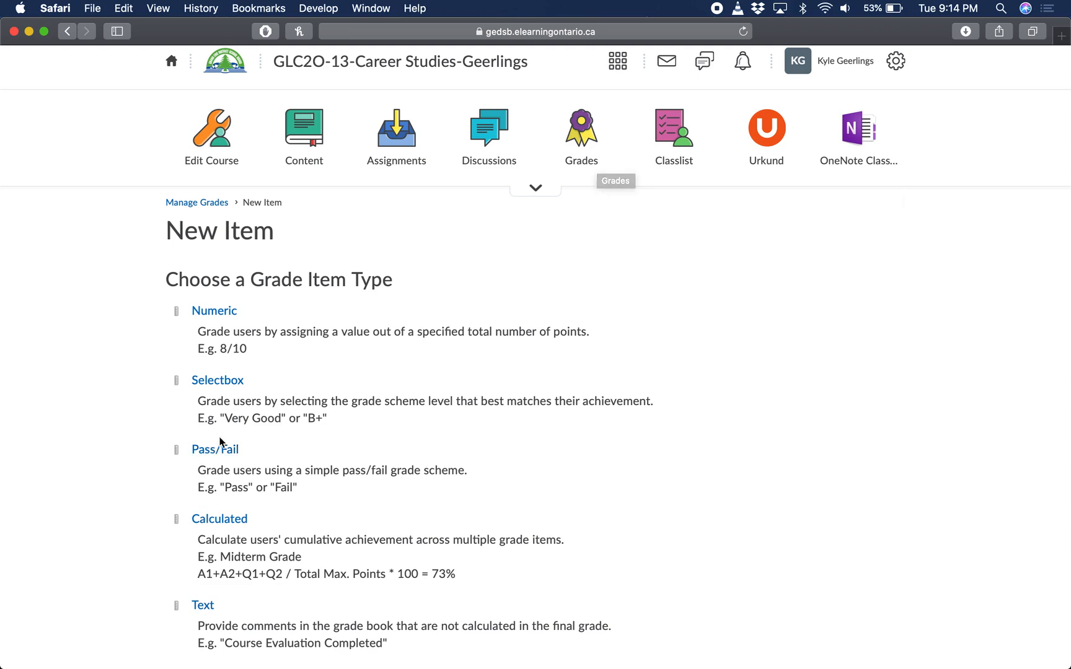
drag(341, 419, 271, 407)
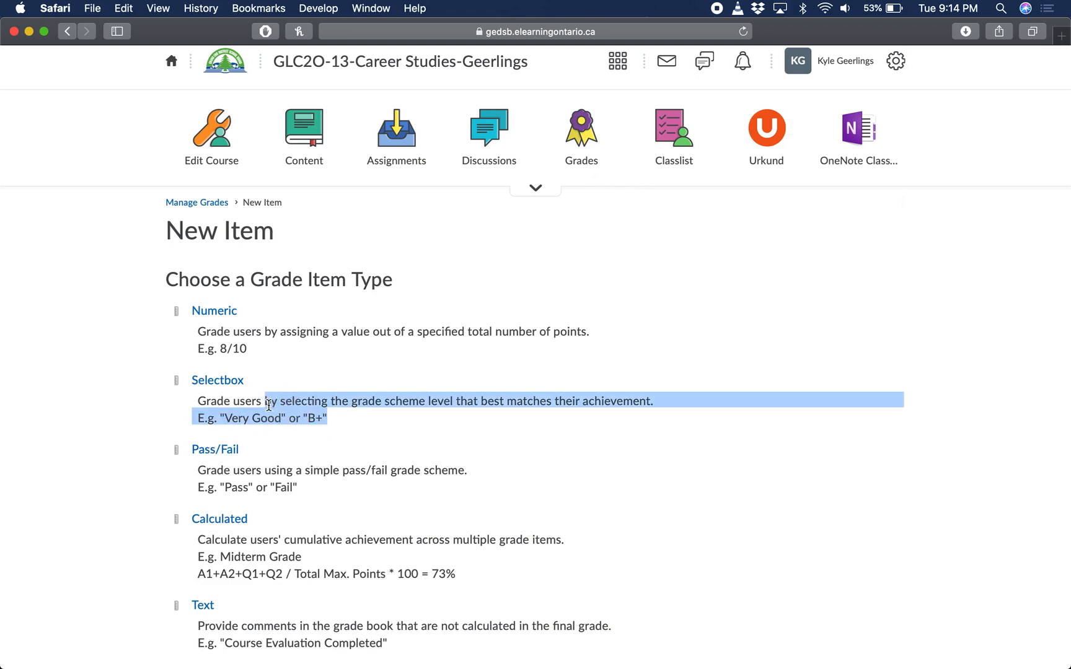
click(269, 406)
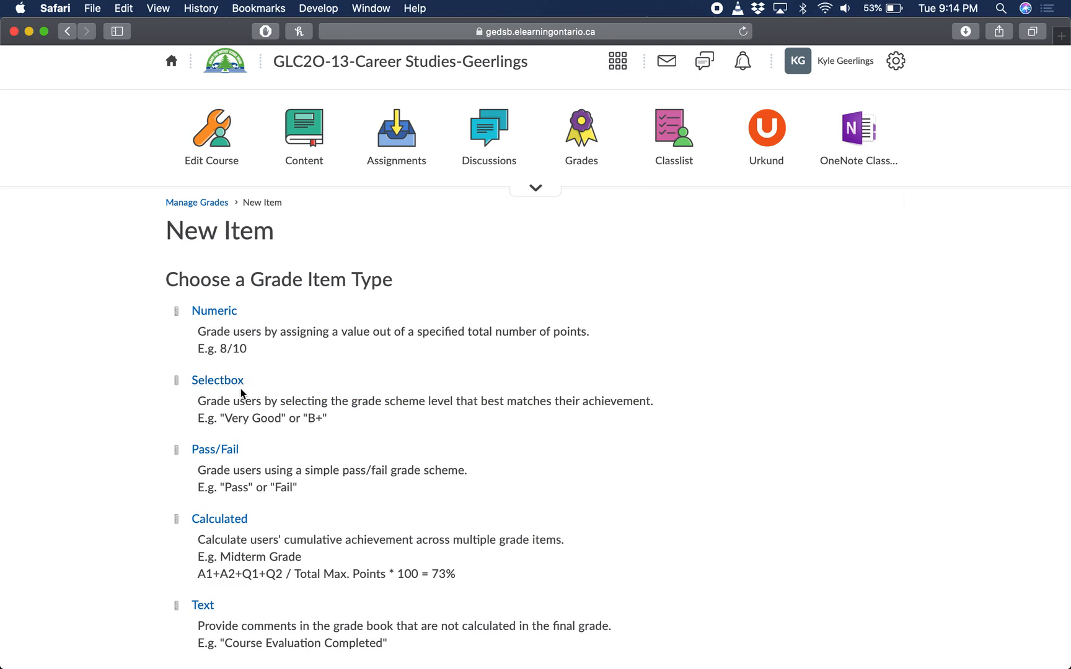
click(233, 315)
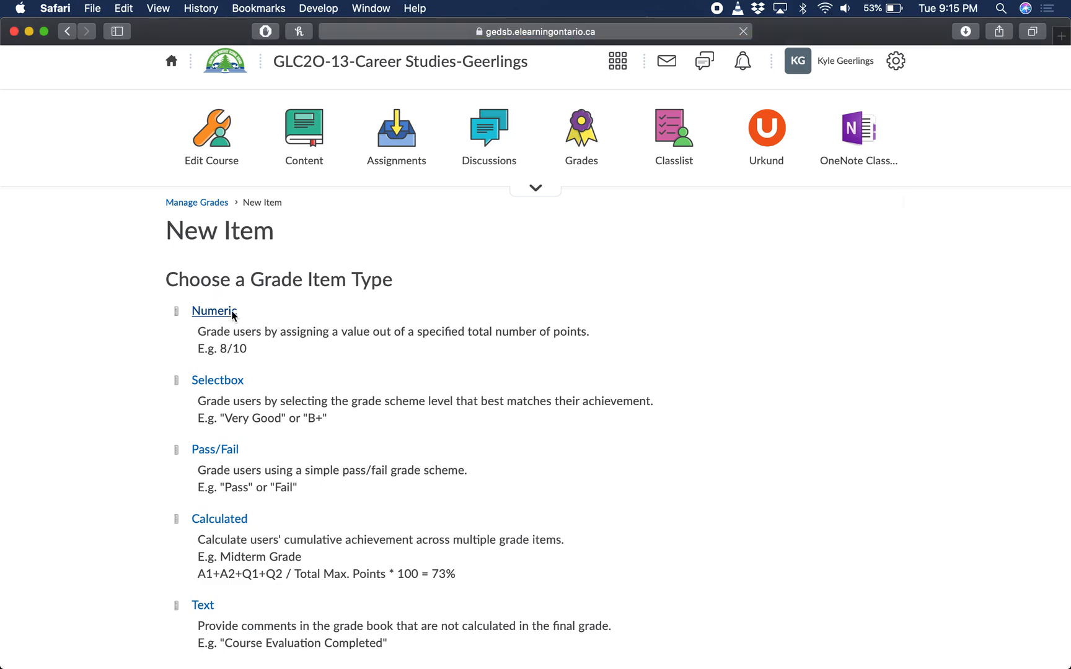
Name the new numeric grade item "Test1"
scroll(366, 396, down, 1)
scroll(369, 401, down, 5)
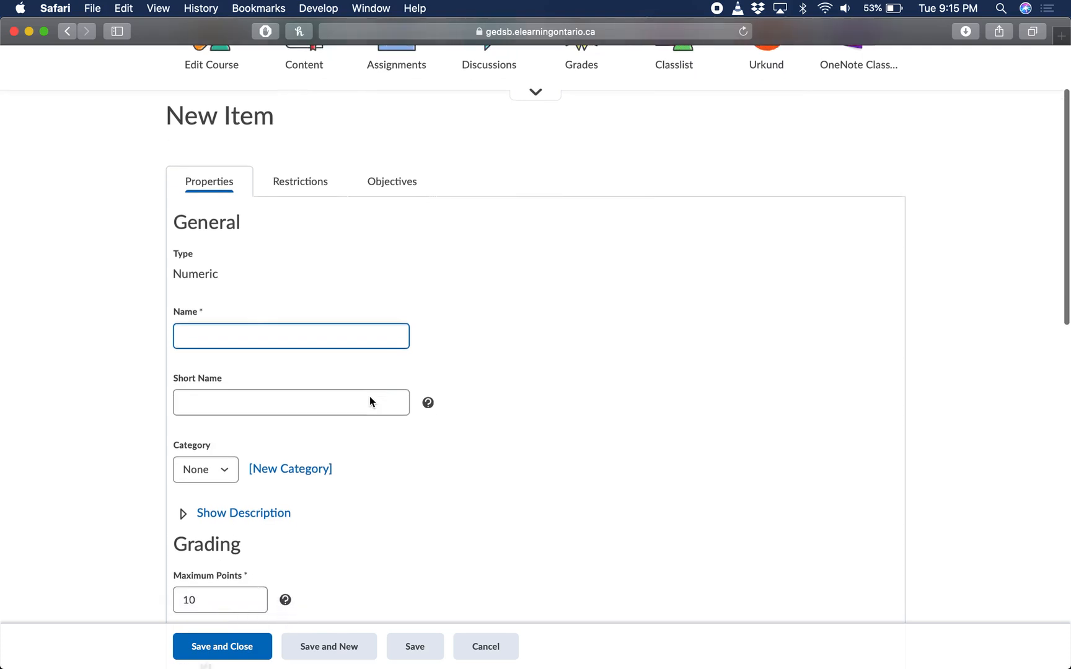
scroll(551, 402, down, 1)
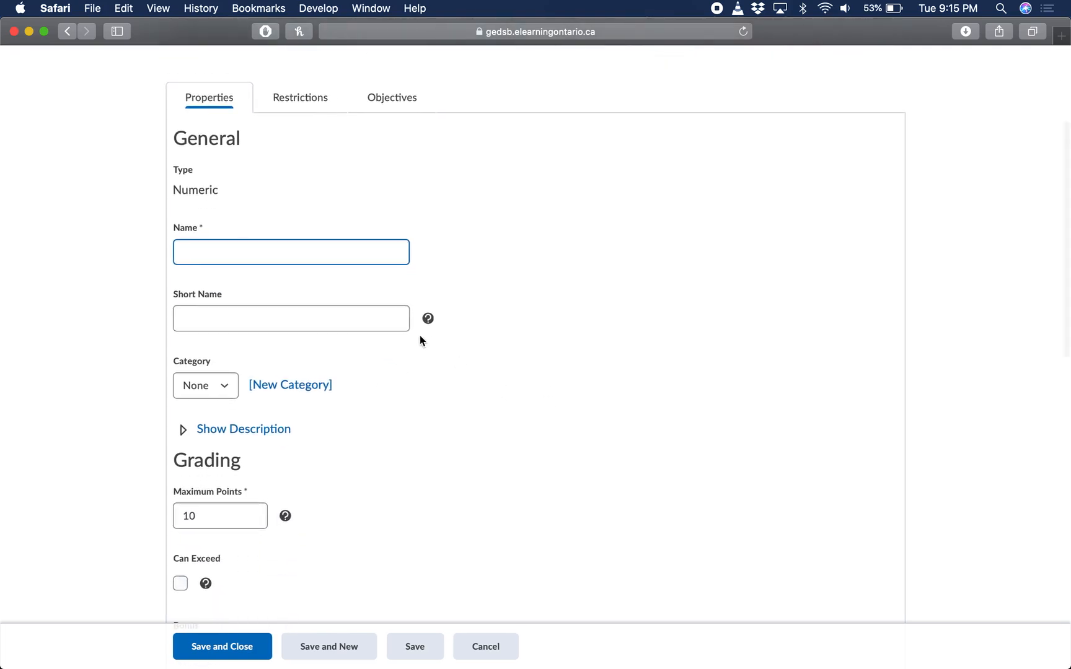
scroll(432, 319, up, 1)
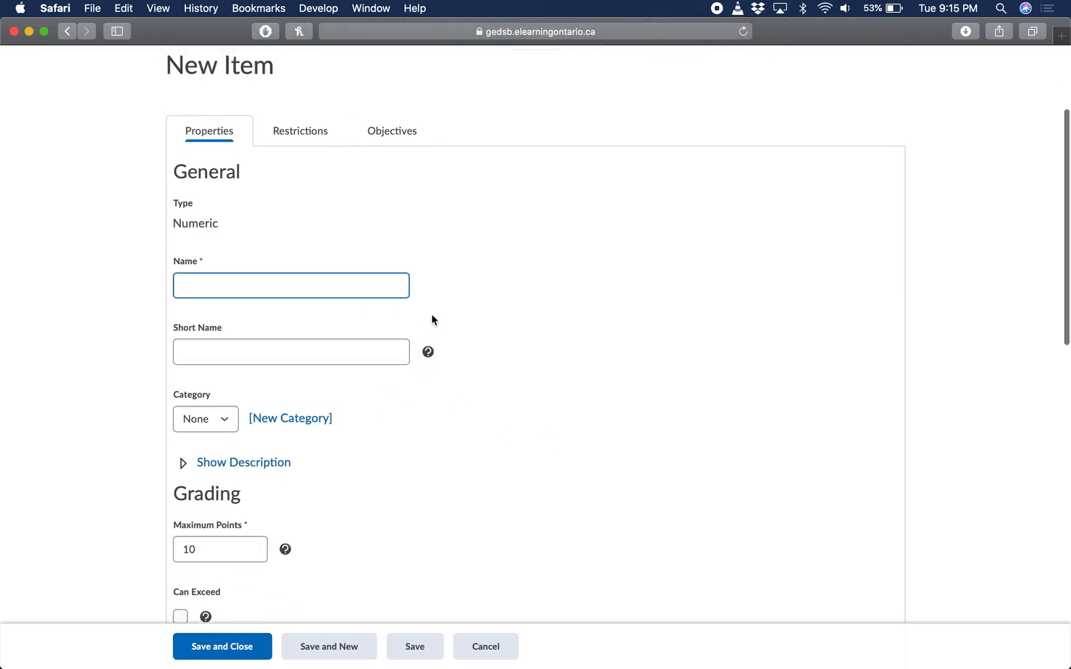
scroll(432, 320, up, 4)
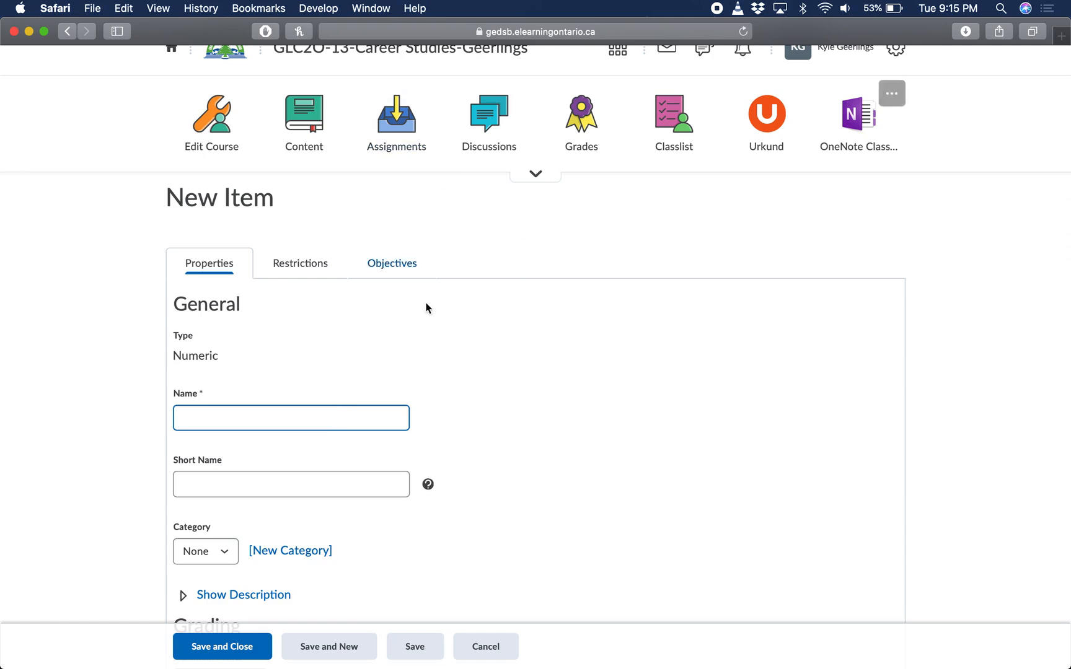
scroll(470, 420, down, 1)
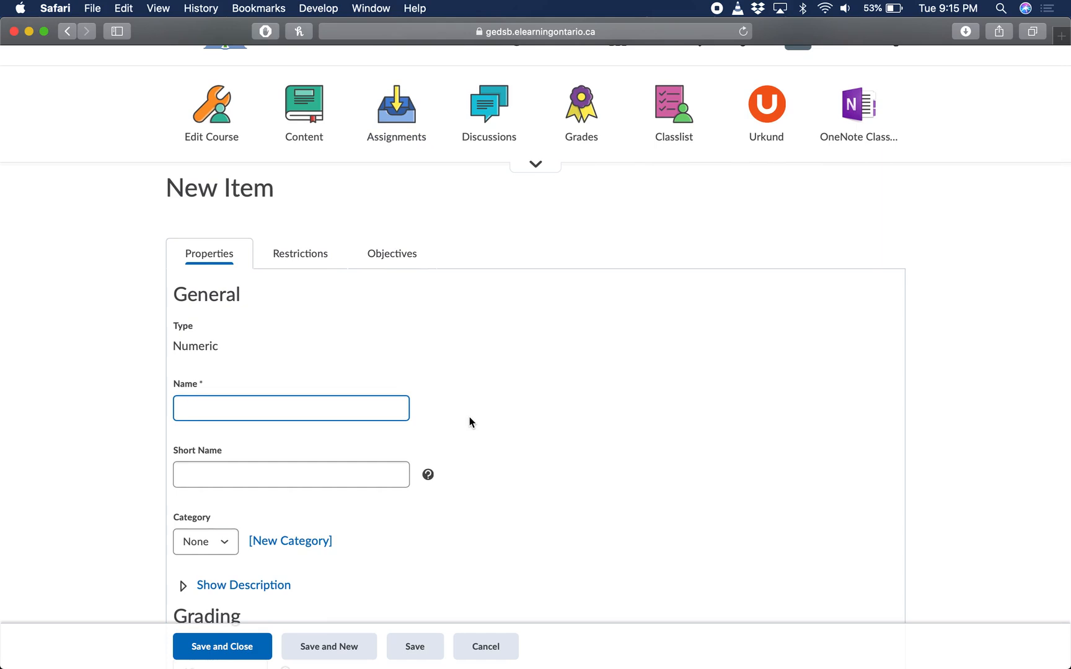
scroll(470, 422, down, 5)
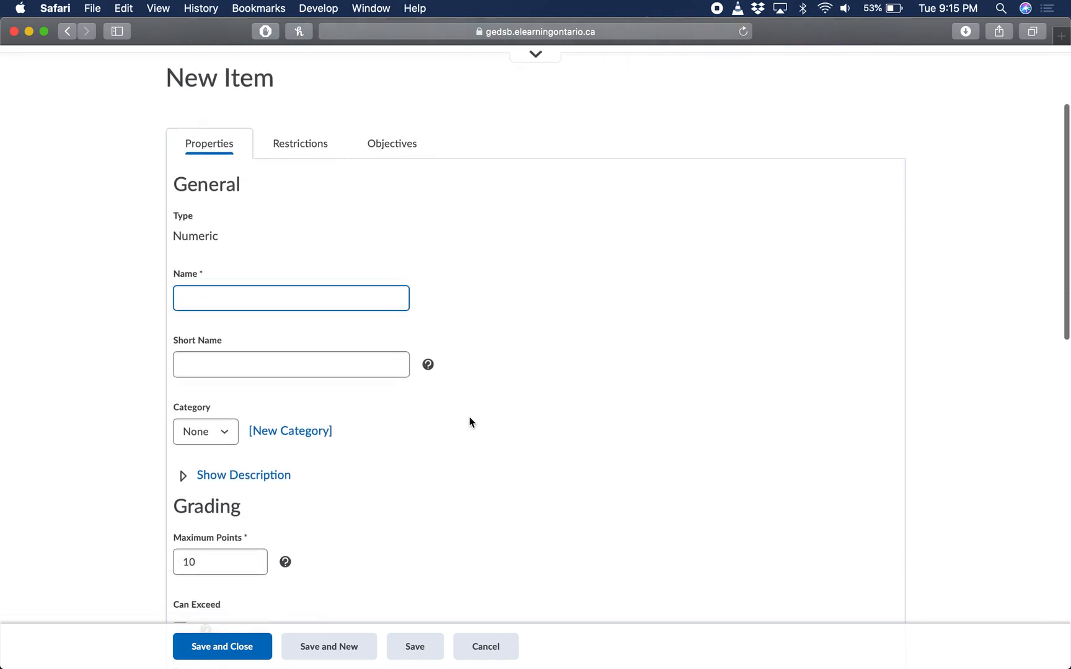
text(Test1)
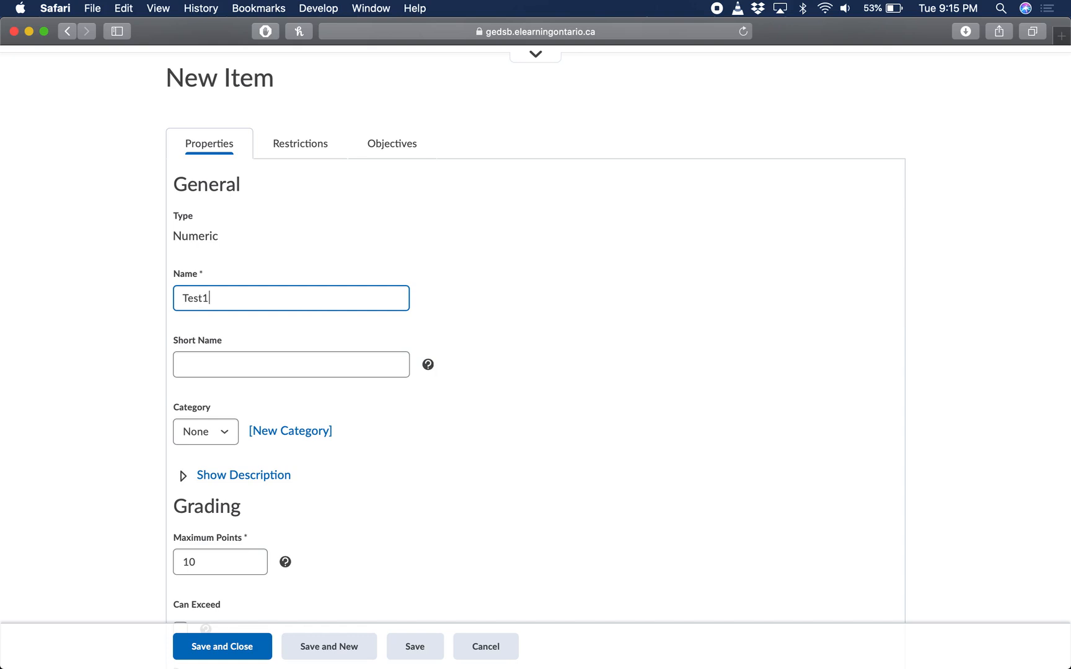
click(489, 365)
scroll(497, 365, down, 1)
click(307, 337)
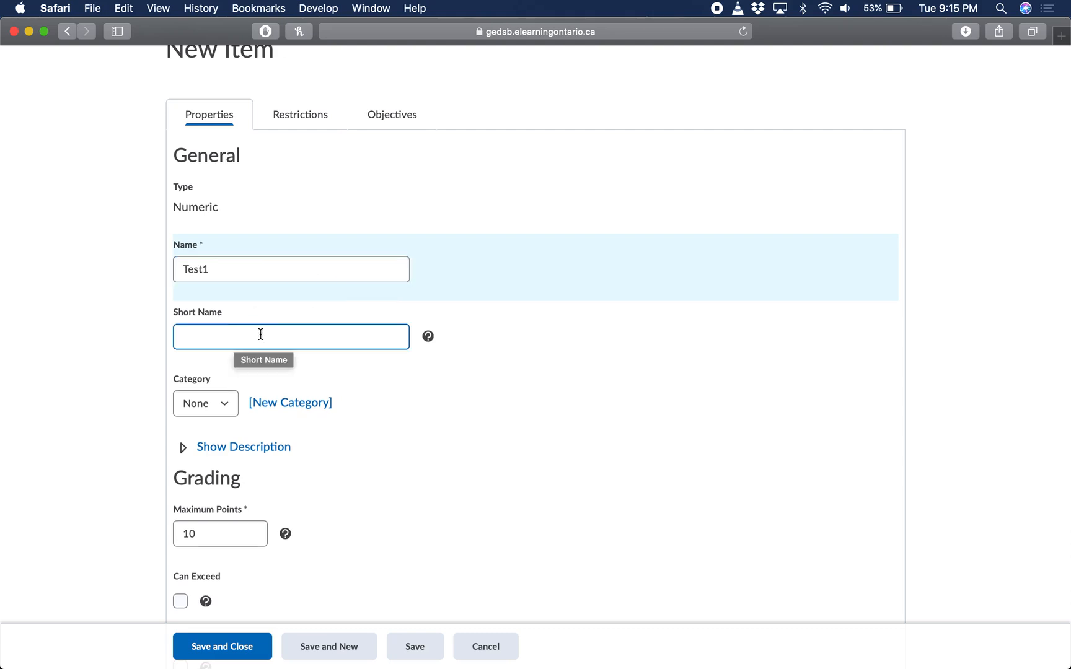
scroll(400, 273, up, 5)
scroll(553, 309, down, 2)
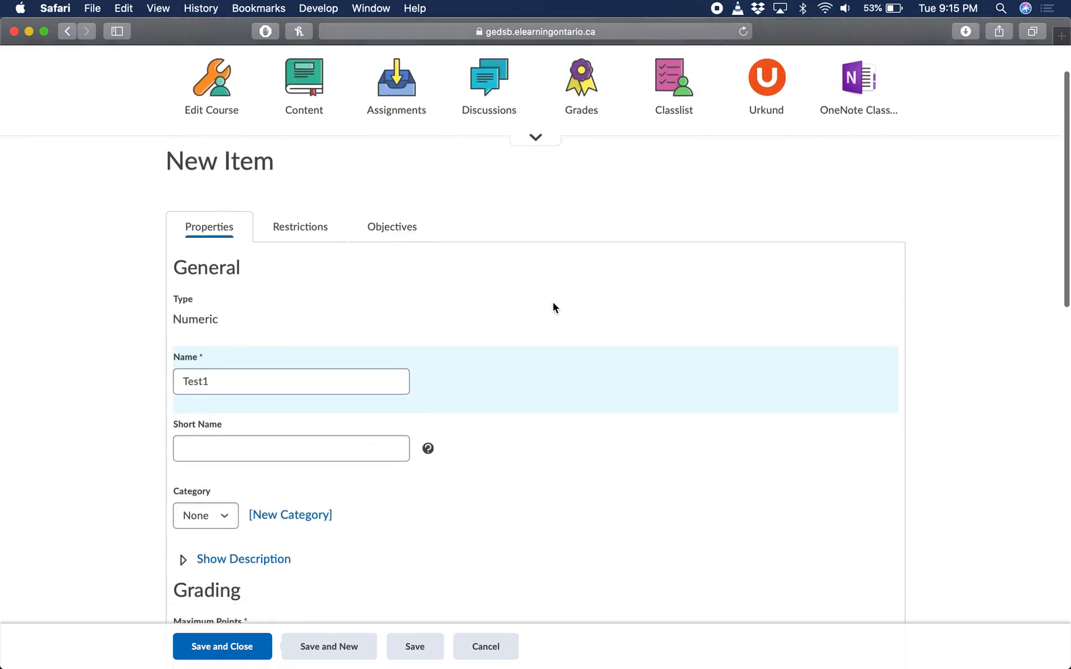
scroll(553, 306, down, 1)
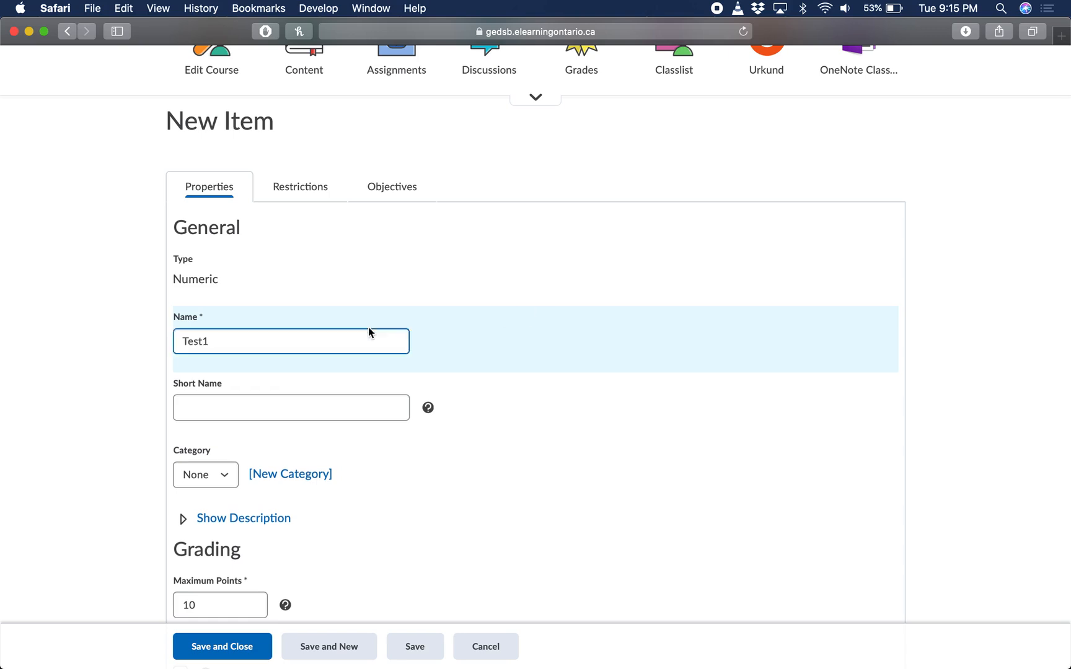
click(262, 407)
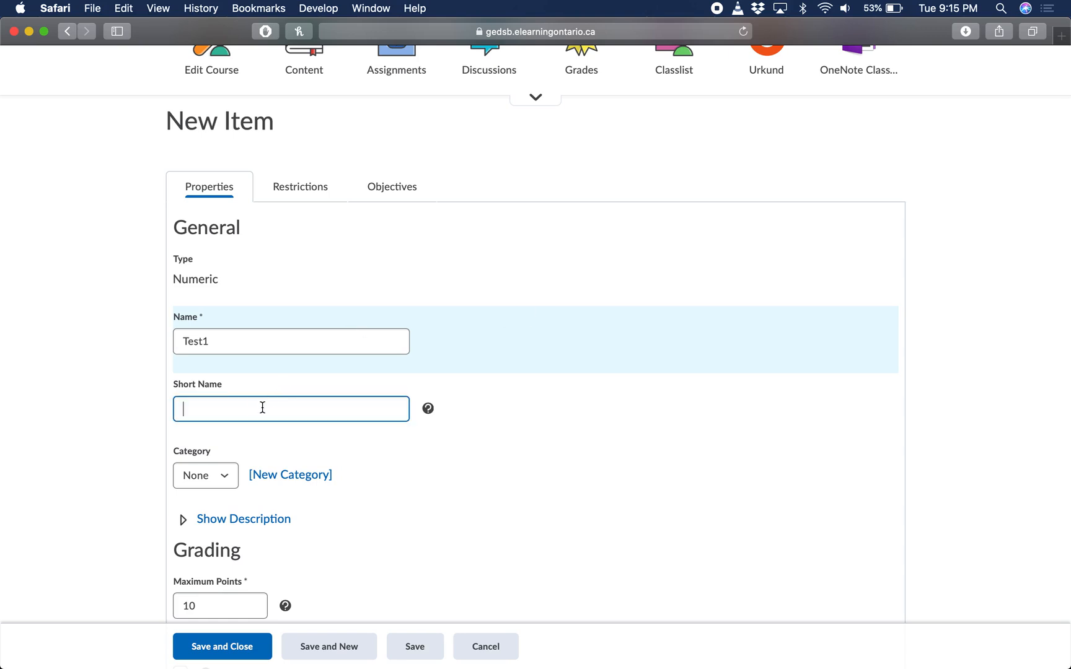
text(Act 1 Assign)
key(BackSpace)
key(BackSpace)
key(BackSpace)
key(BackSpace)
key(BackSpace)
key(BackSpace)
key(BackSpace)
key(BackSpace)
key(BackSpace)
text(1)
drag(210, 409, 168, 410)
key(BackSpace)
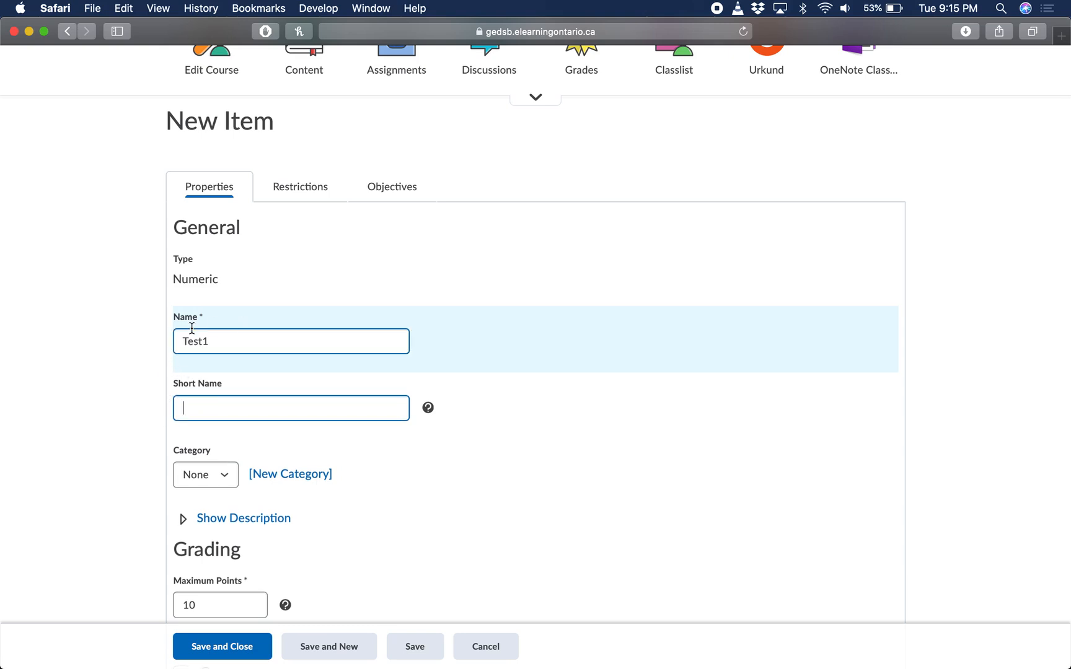
click(124, 352)
Set the maximum points for the Test1 grade item to 20
scroll(244, 343, down, 3)
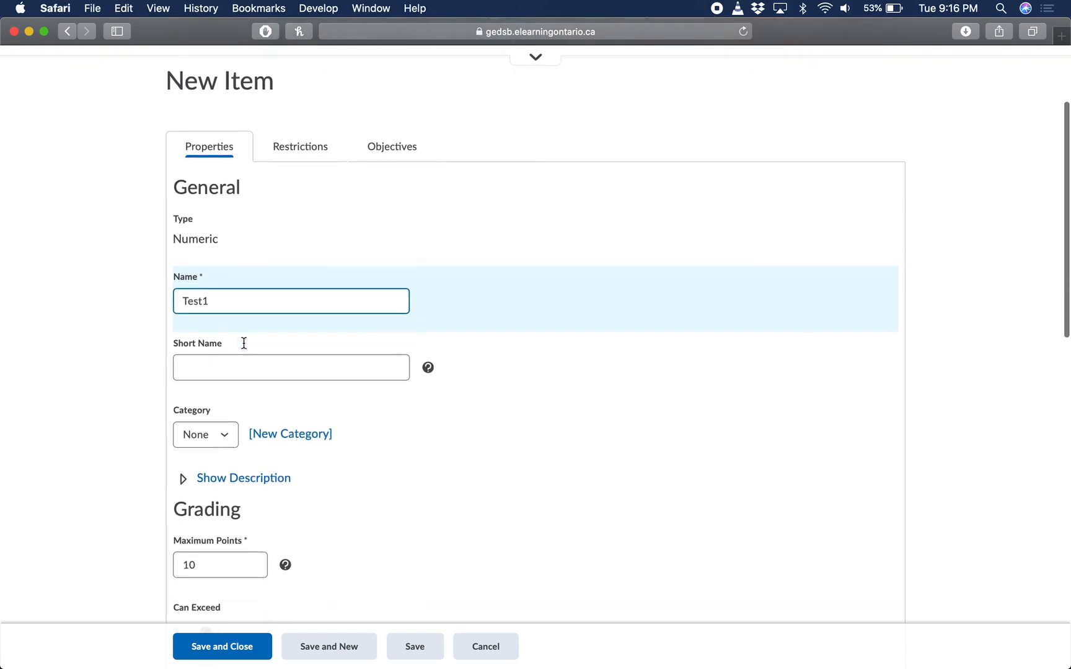
scroll(331, 355, down, 2)
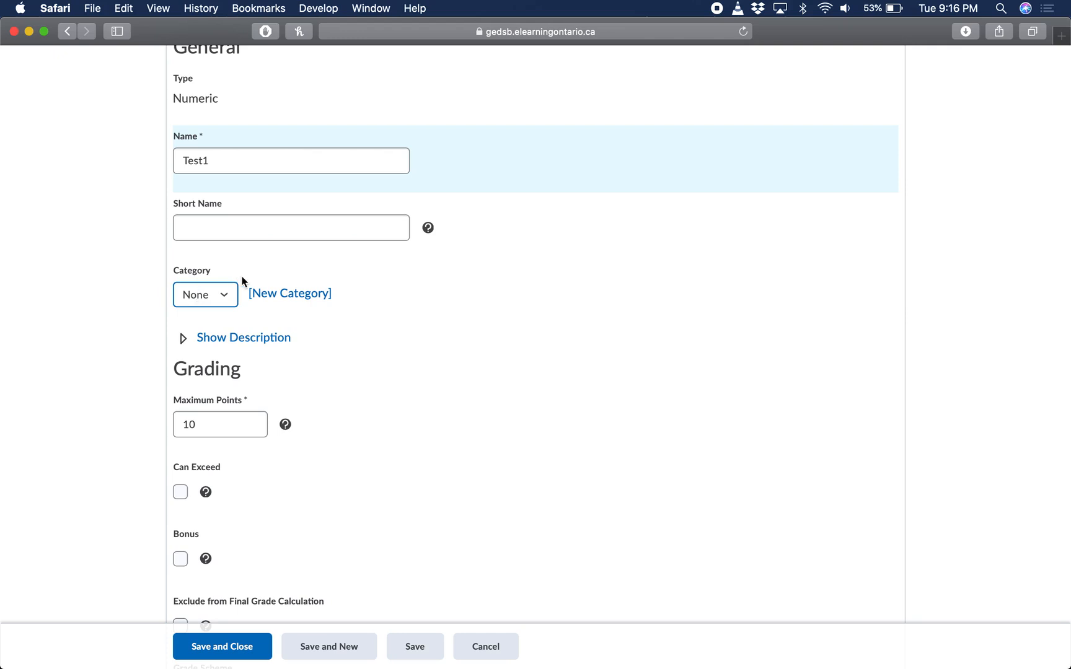
scroll(223, 300, down, 3)
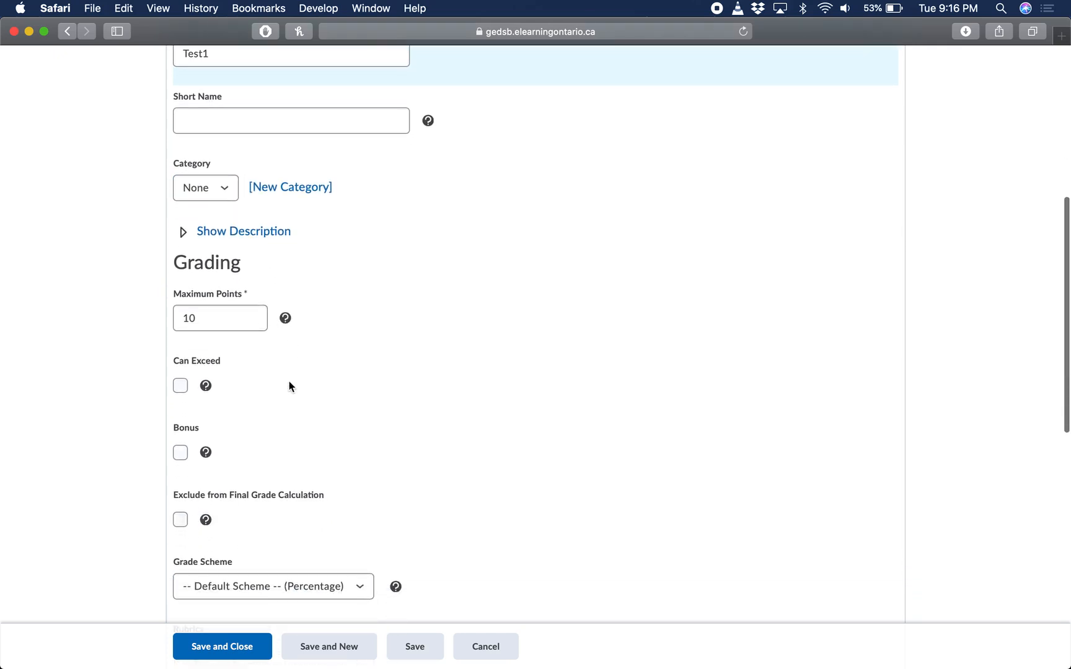
click(250, 314)
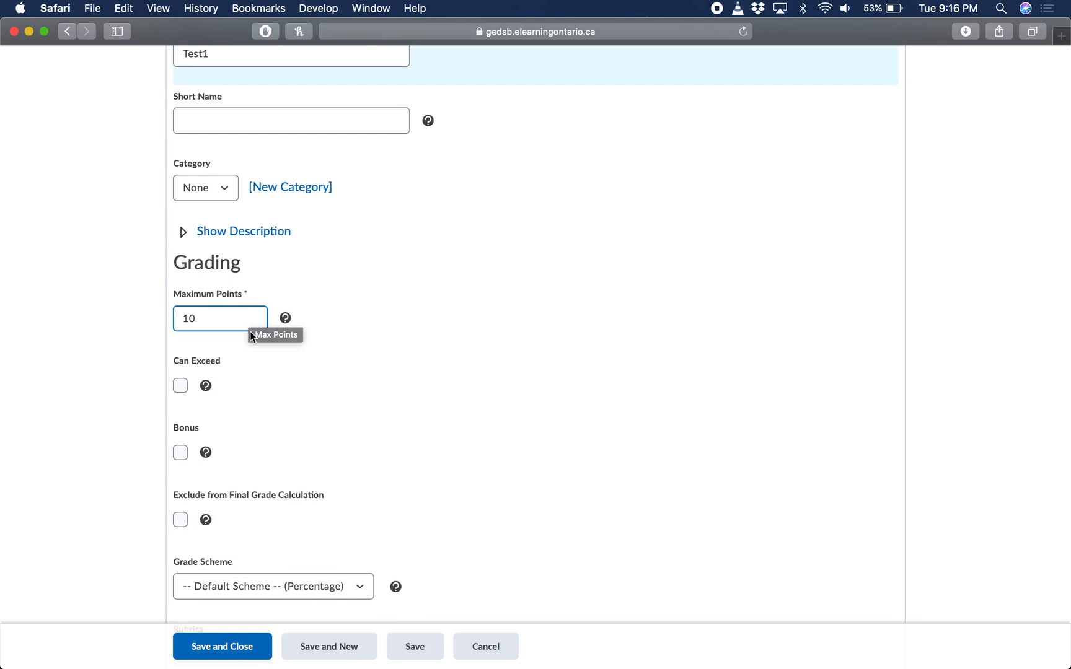
click(251, 335)
scroll(368, 320, down, 1)
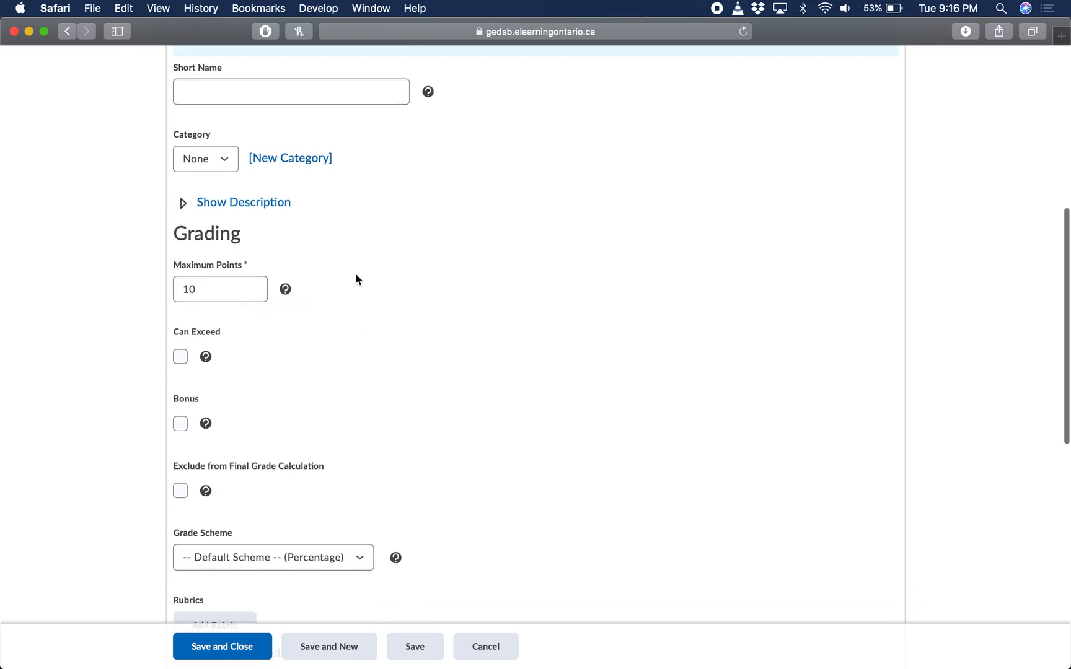
scroll(357, 276, down, 1)
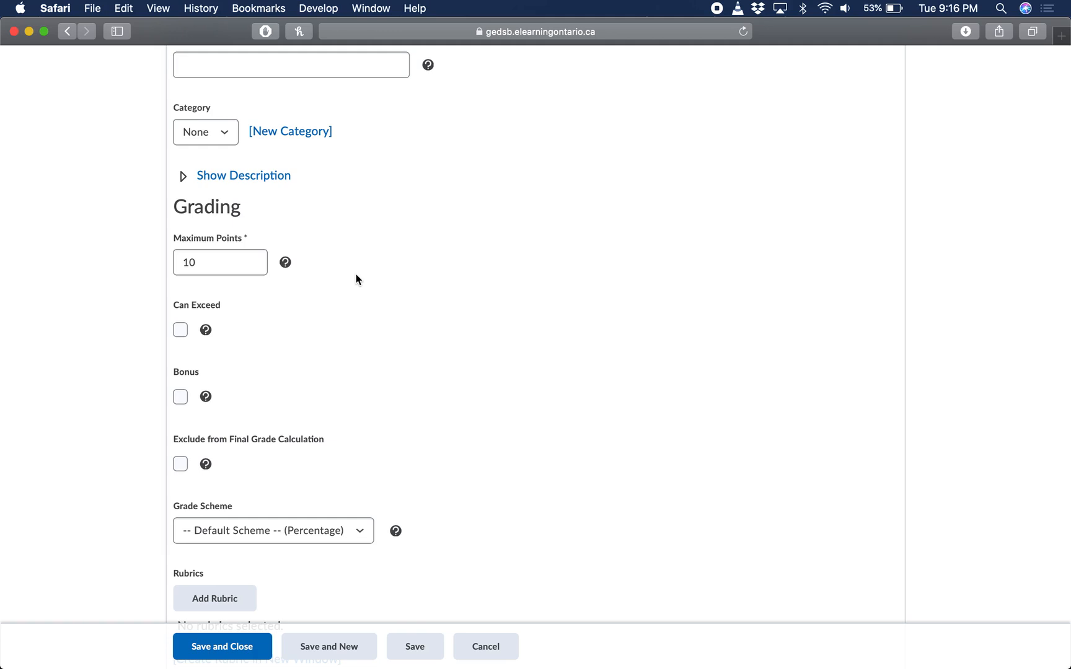
click(248, 265)
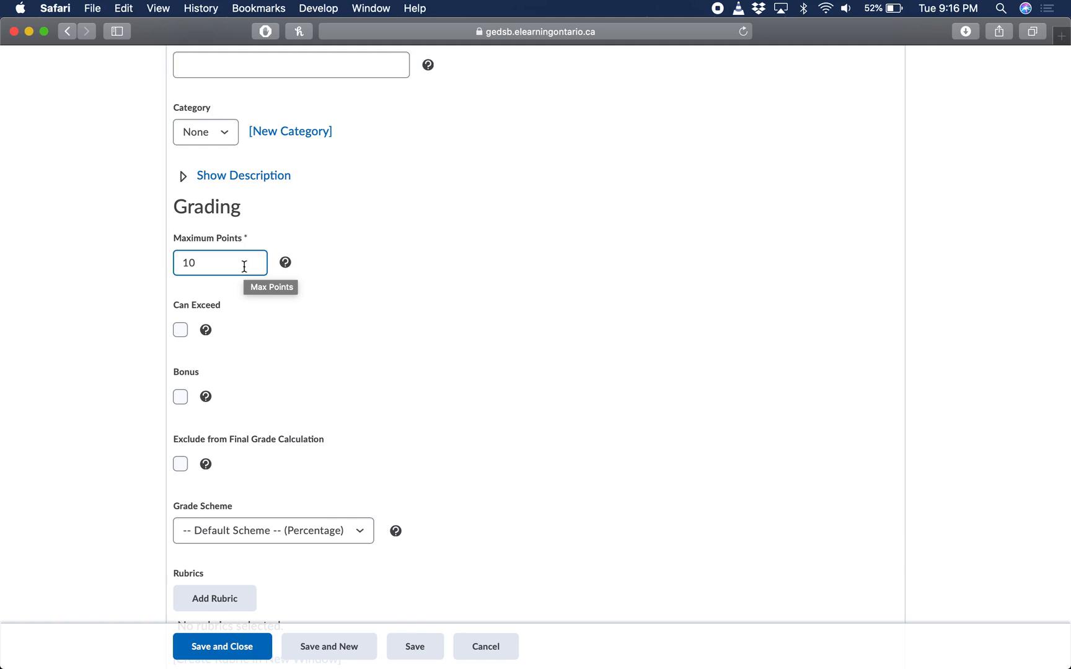
double_click(245, 267)
key(BackSpace)
text(20)
click(319, 311)
Examine the grade item's exceed, bonus, exclusion, grade scheme, rubric and student display options
scroll(319, 312, down, 2)
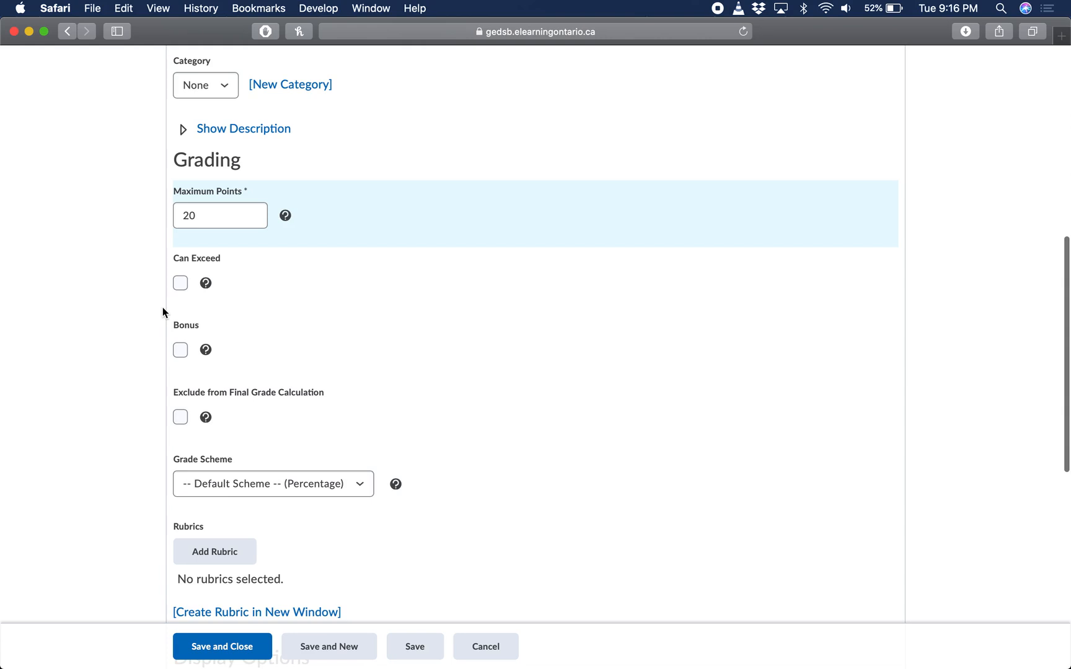
scroll(180, 305, down, 2)
scroll(181, 305, down, 2)
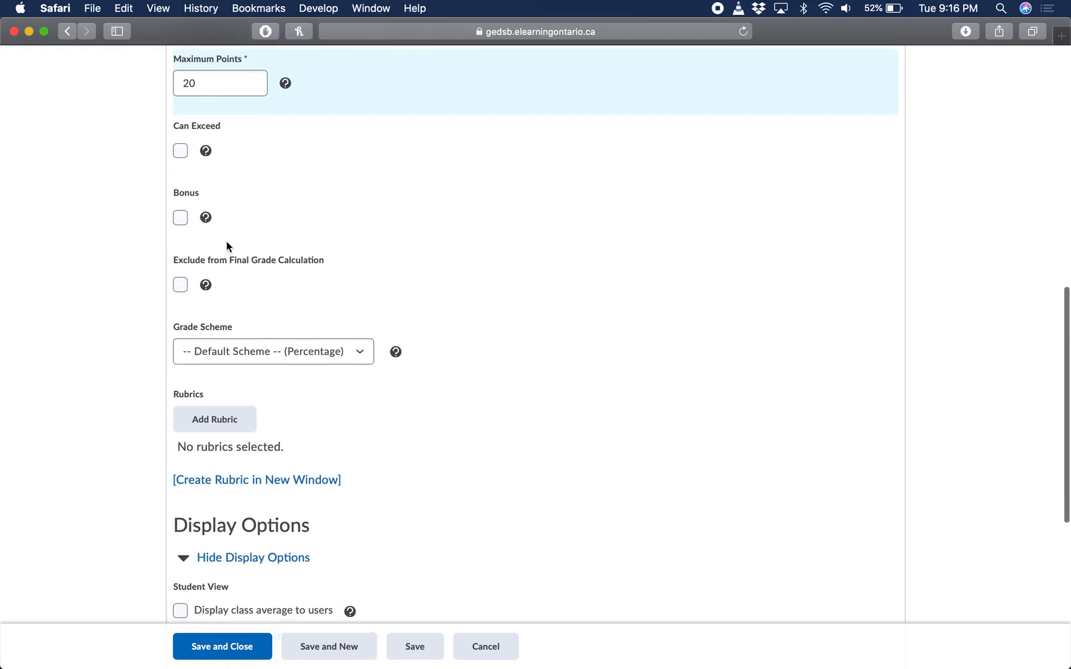
scroll(265, 364, down, 2)
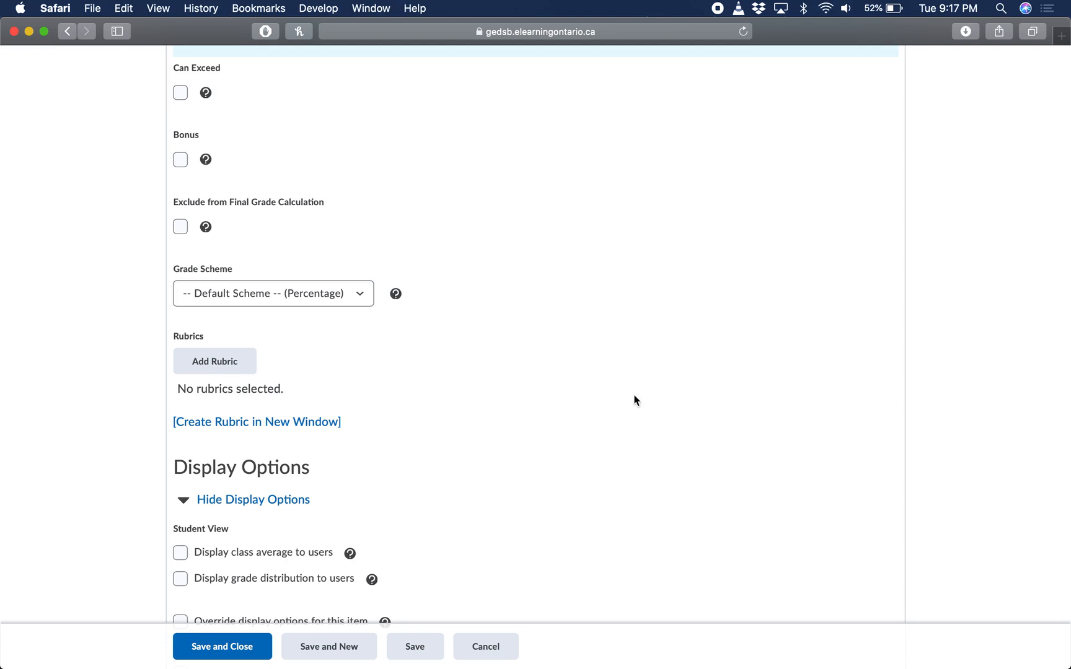
scroll(634, 399, up, 5)
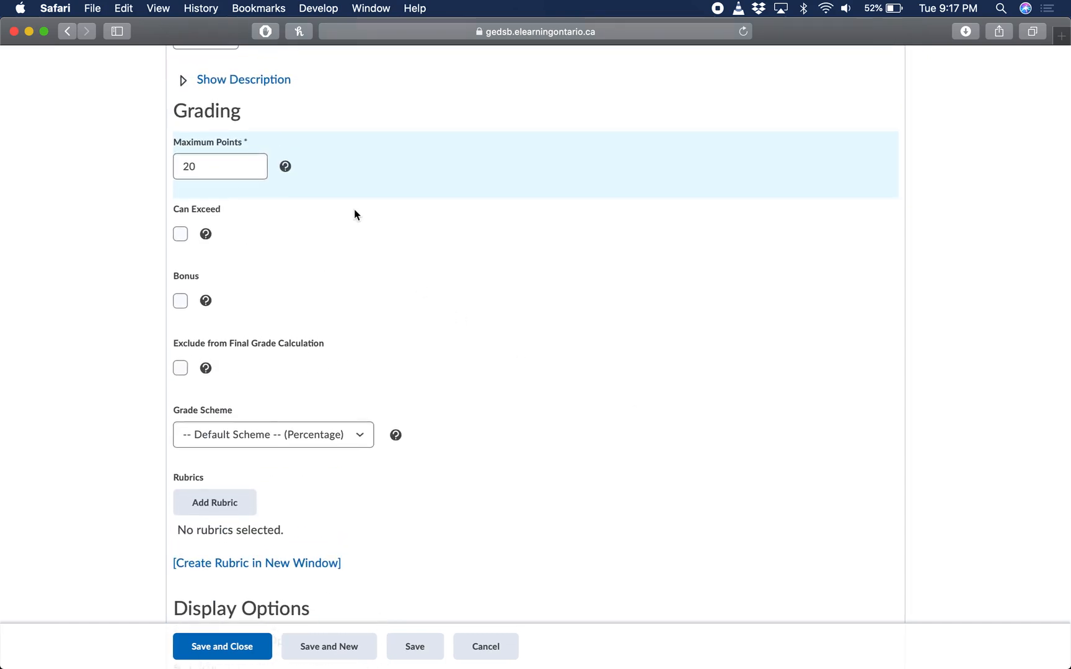
scroll(402, 337, down, 2)
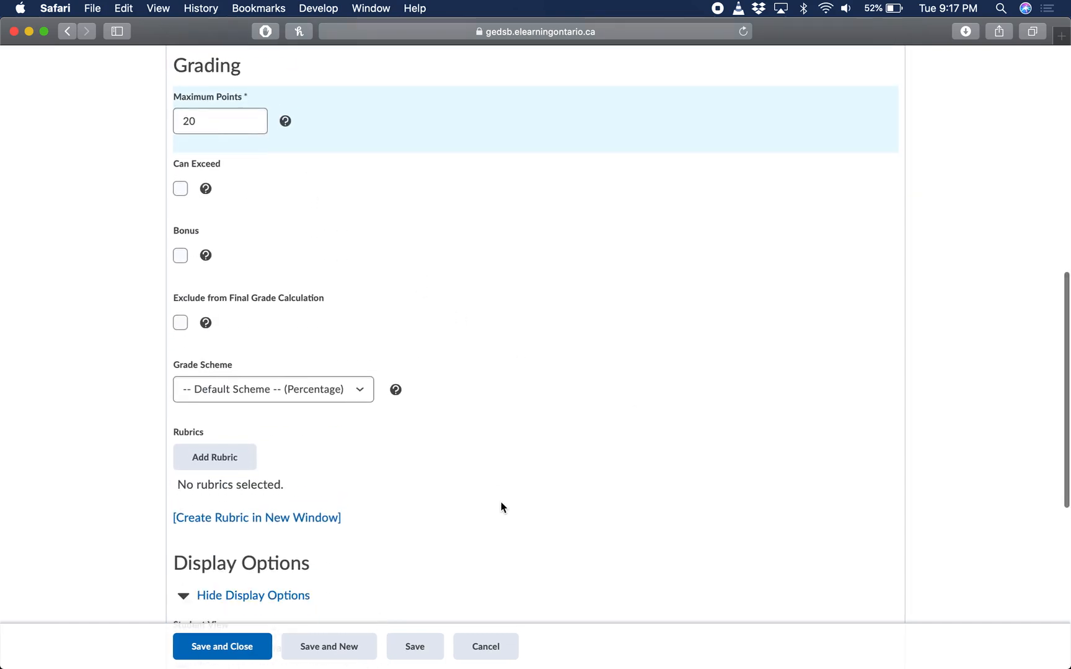
scroll(471, 496, down, 1)
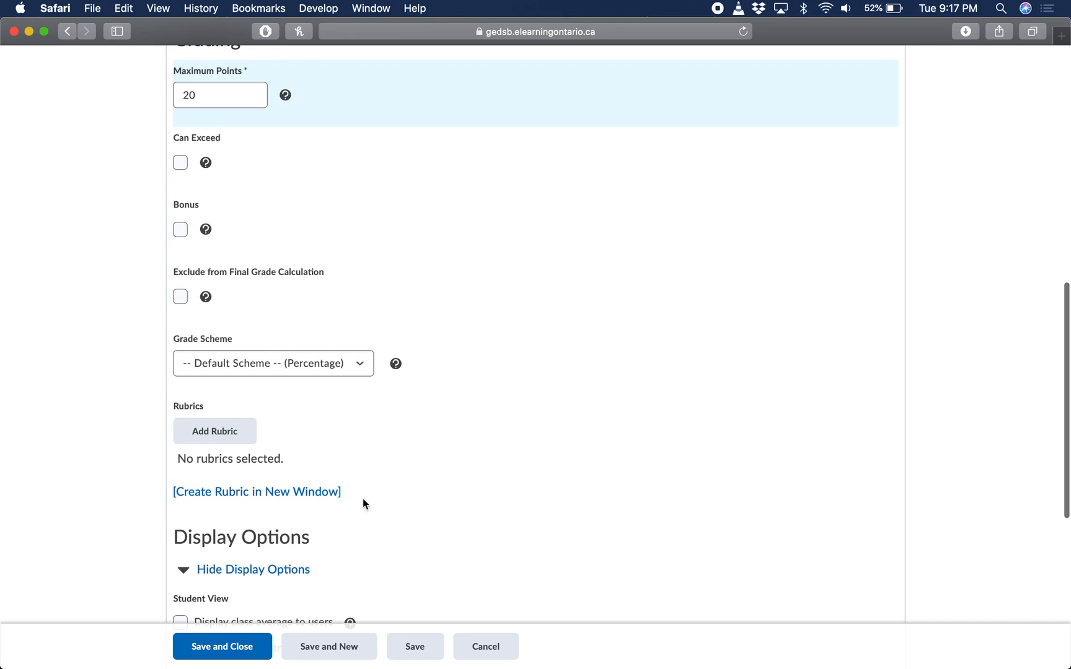
scroll(391, 507, down, 2)
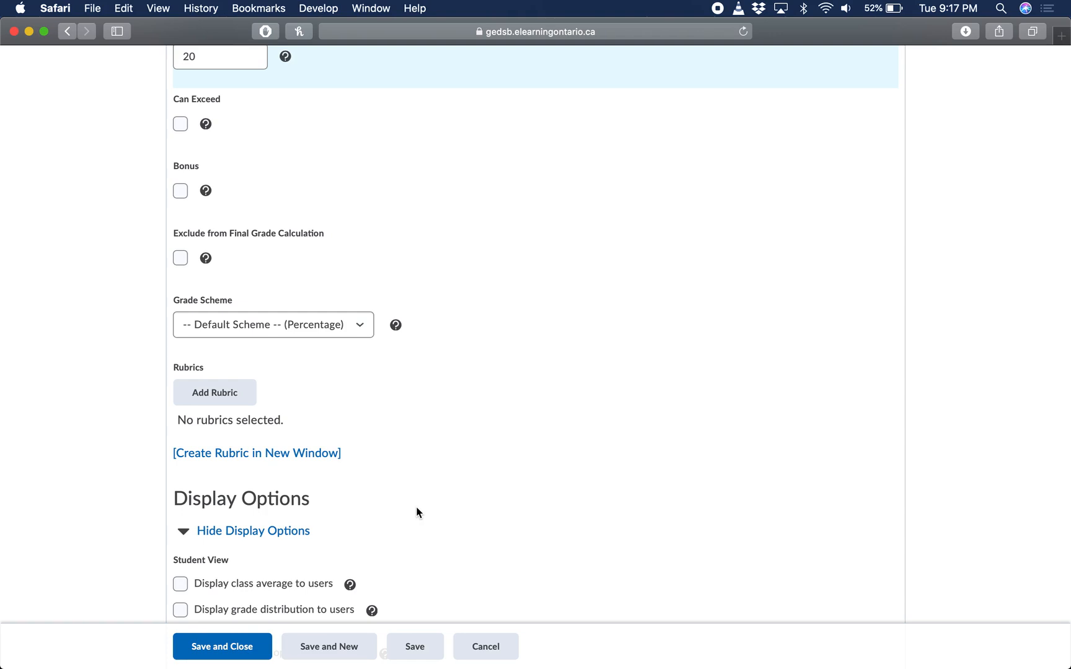
Review and collapse the display options, and save and close the Test1 grade item
scroll(416, 513, down, 1)
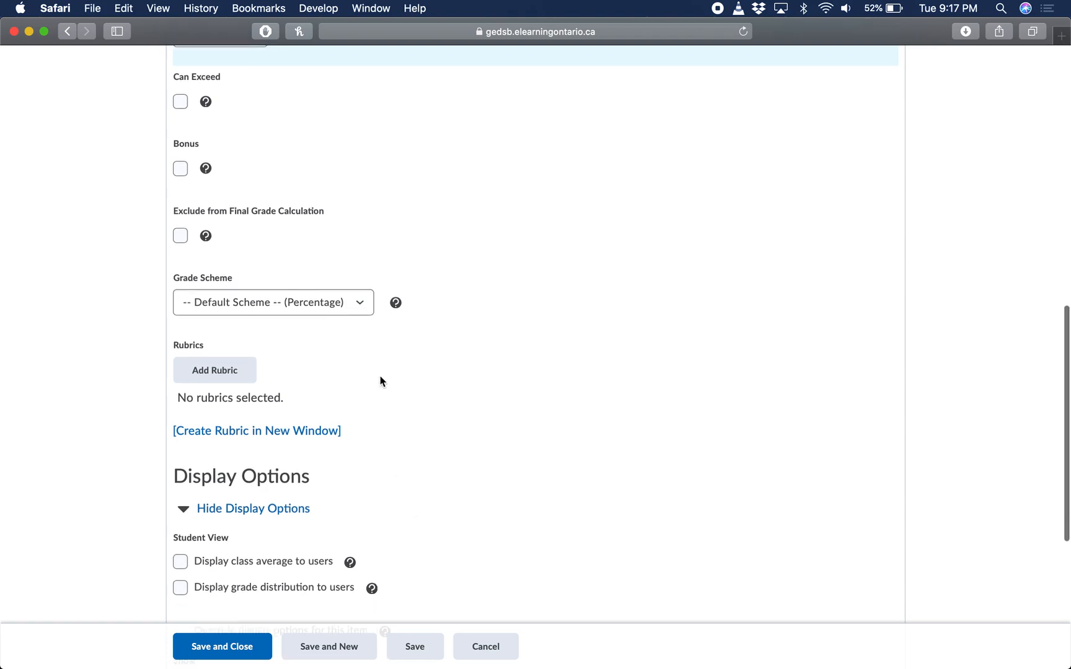
scroll(474, 477, down, 3)
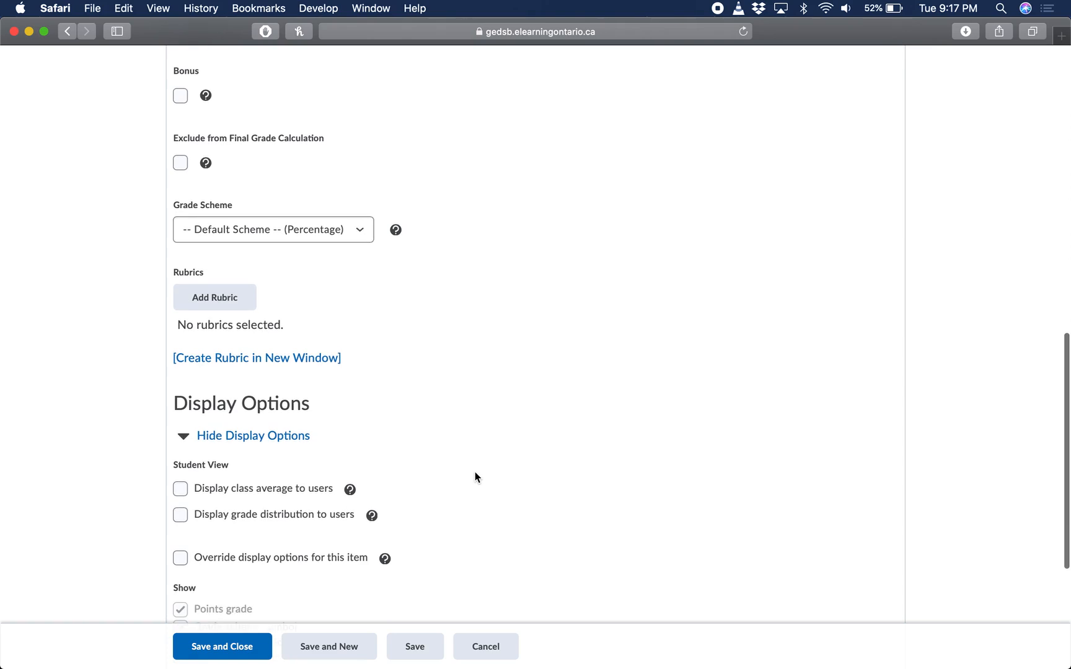
click(191, 442)
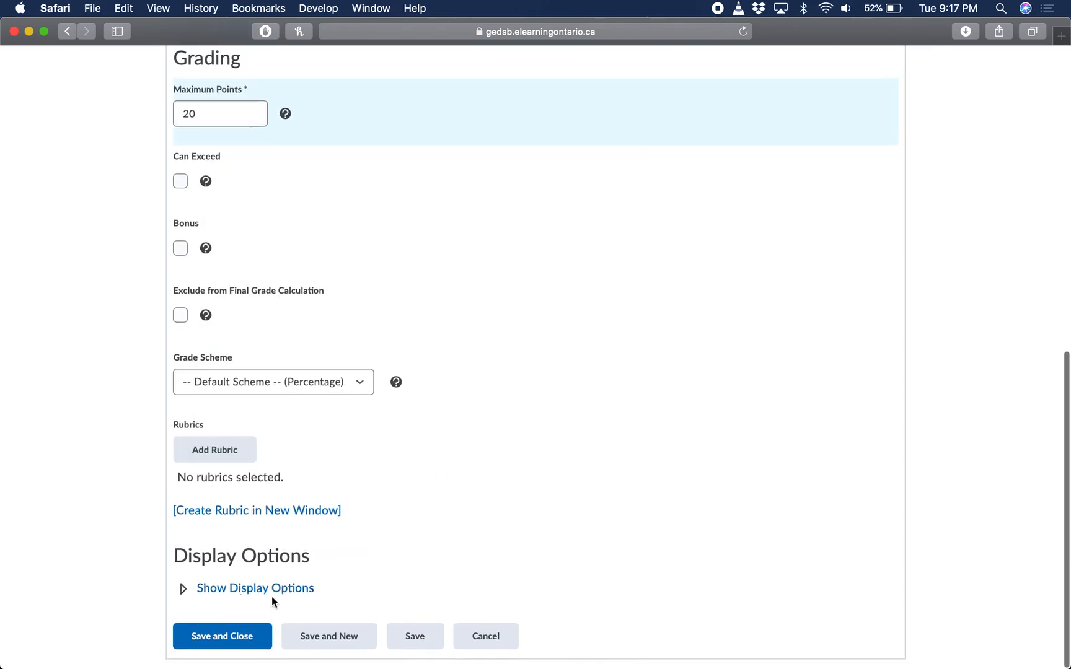
click(185, 591)
scroll(264, 560, down, 6)
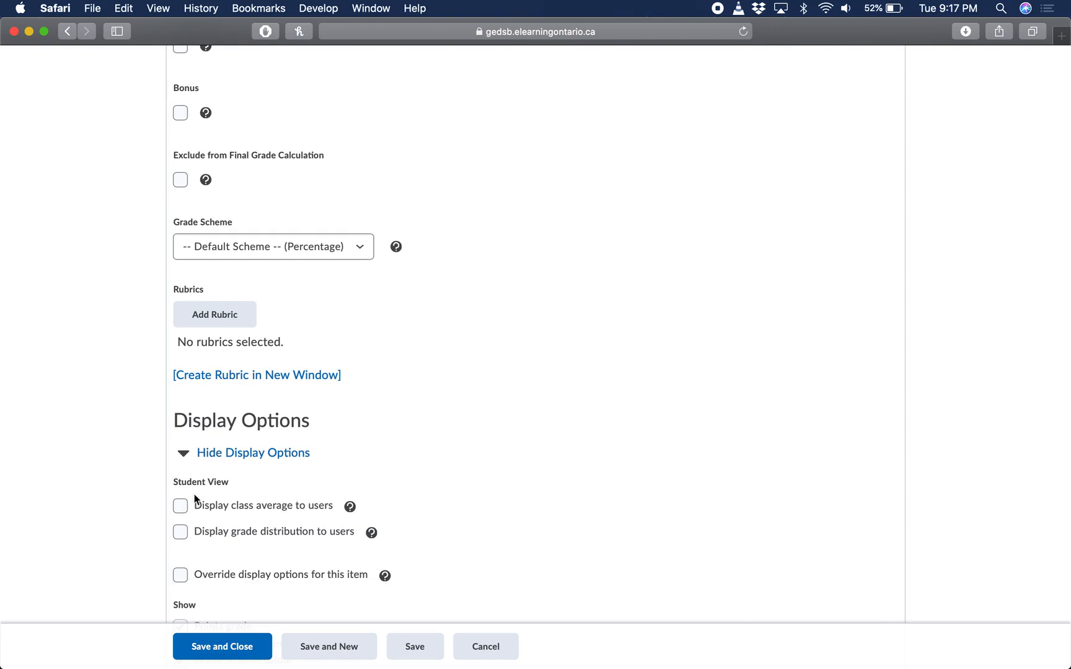
click(181, 452)
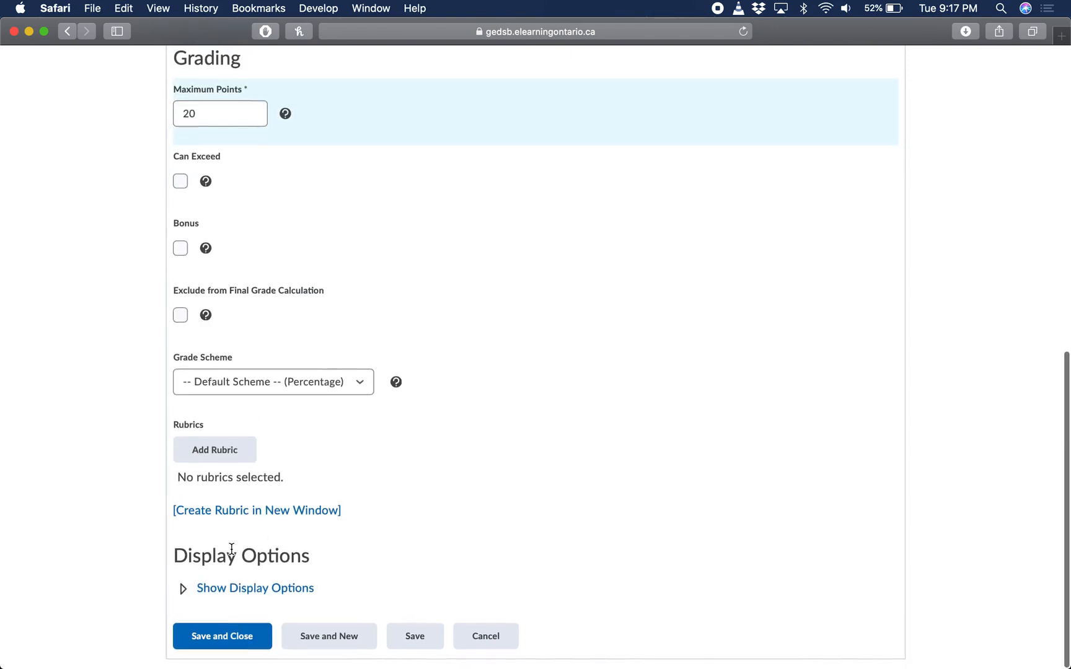
scroll(442, 550, up, 1)
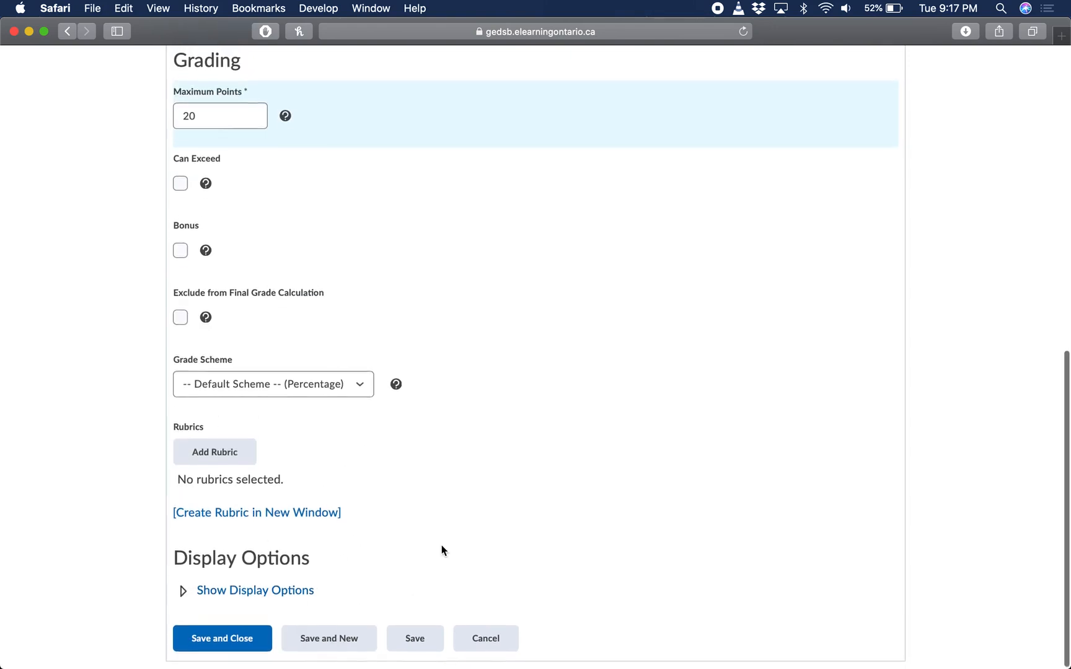
scroll(440, 545, up, 10)
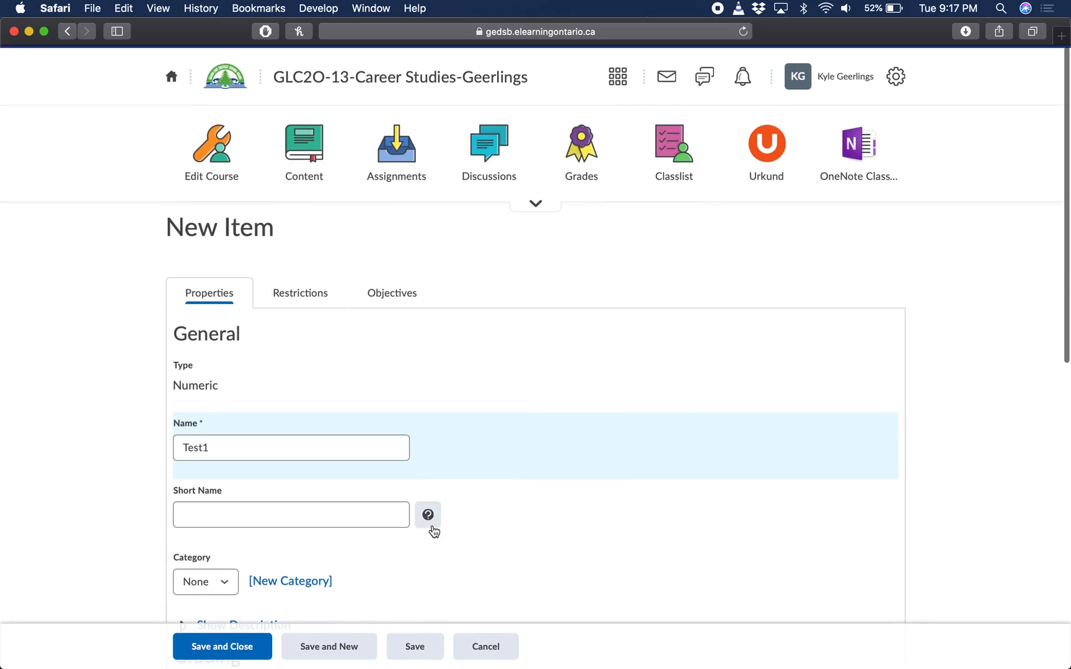
scroll(434, 532, down, 10)
scroll(449, 476, up, 3)
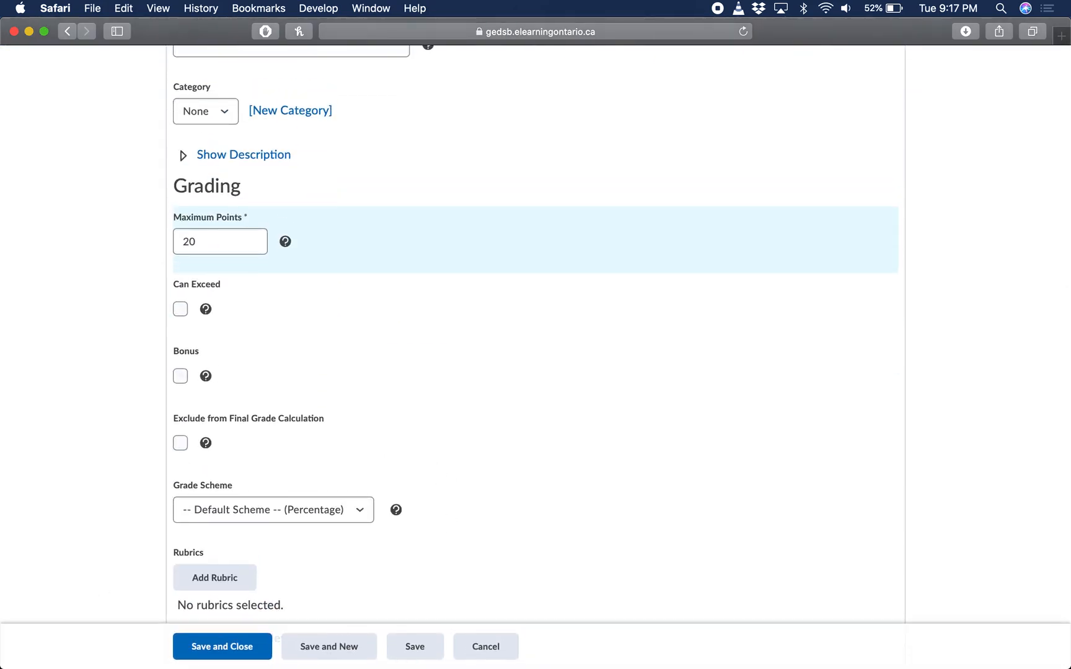
click(209, 647)
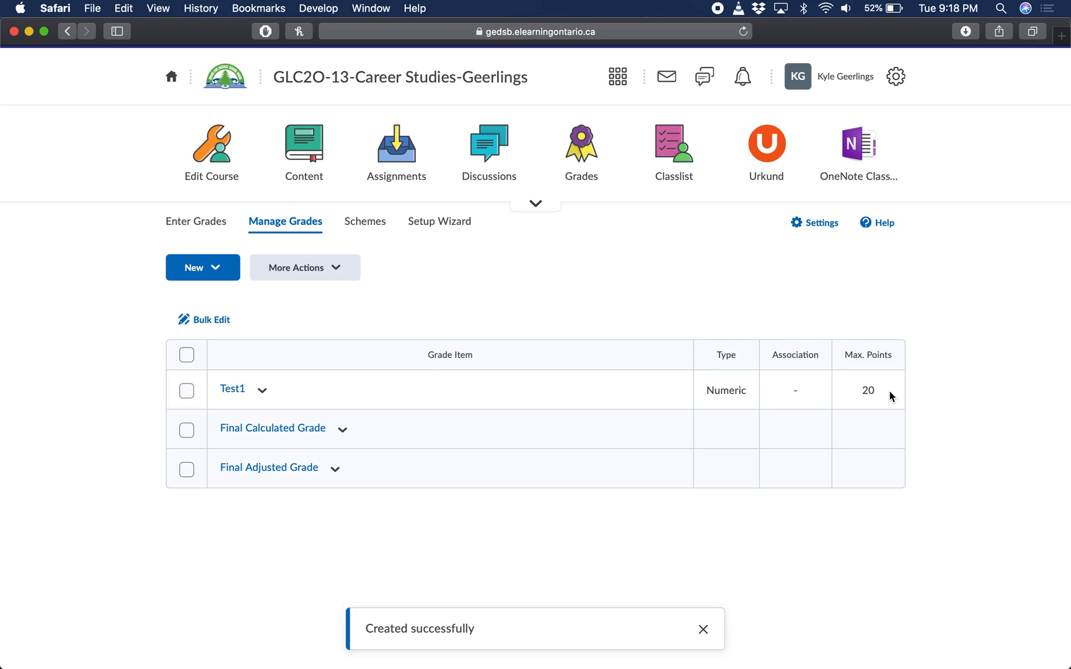
Open the course's Assignments area and start a new assignment
click(410, 154)
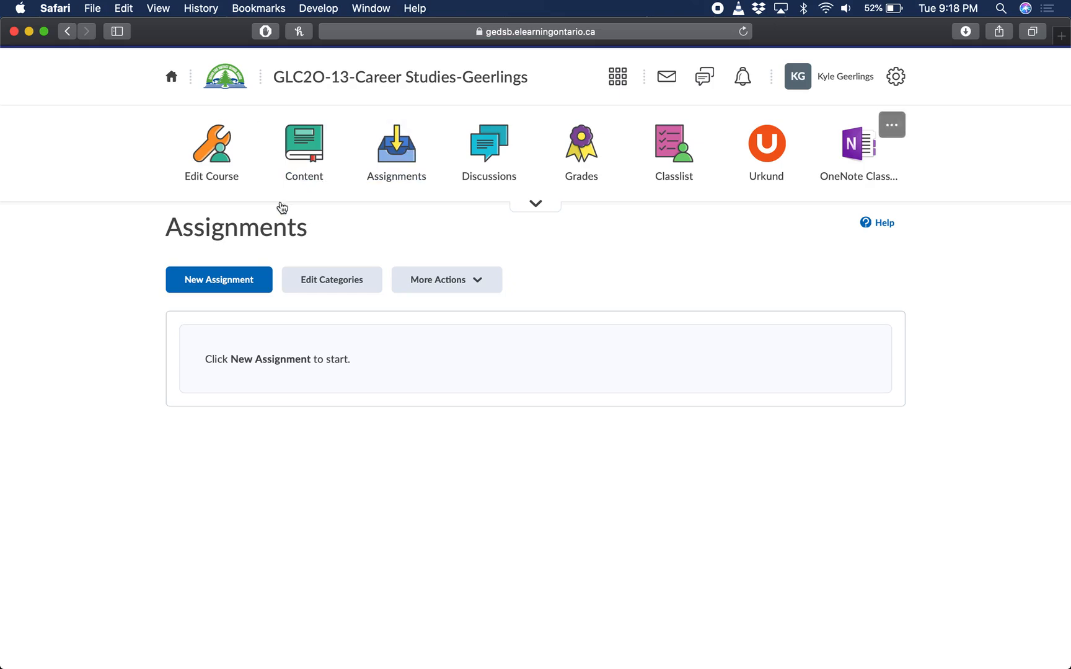
click(208, 280)
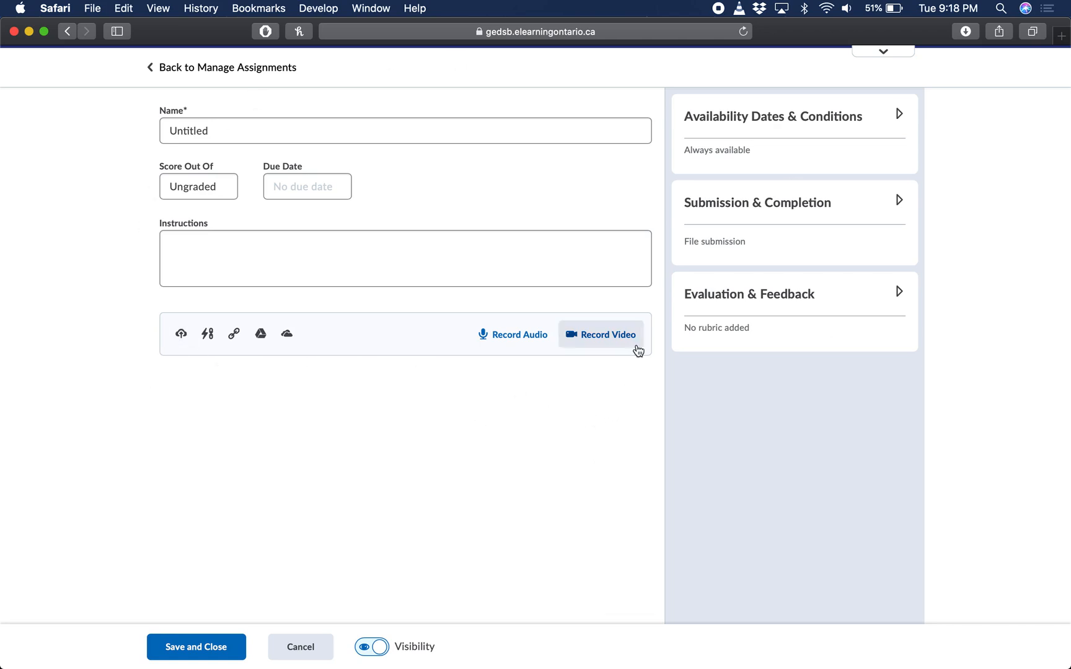
Turn off the new assignment create/edit experience for the untitled assignment
click(884, 53)
click(614, 203)
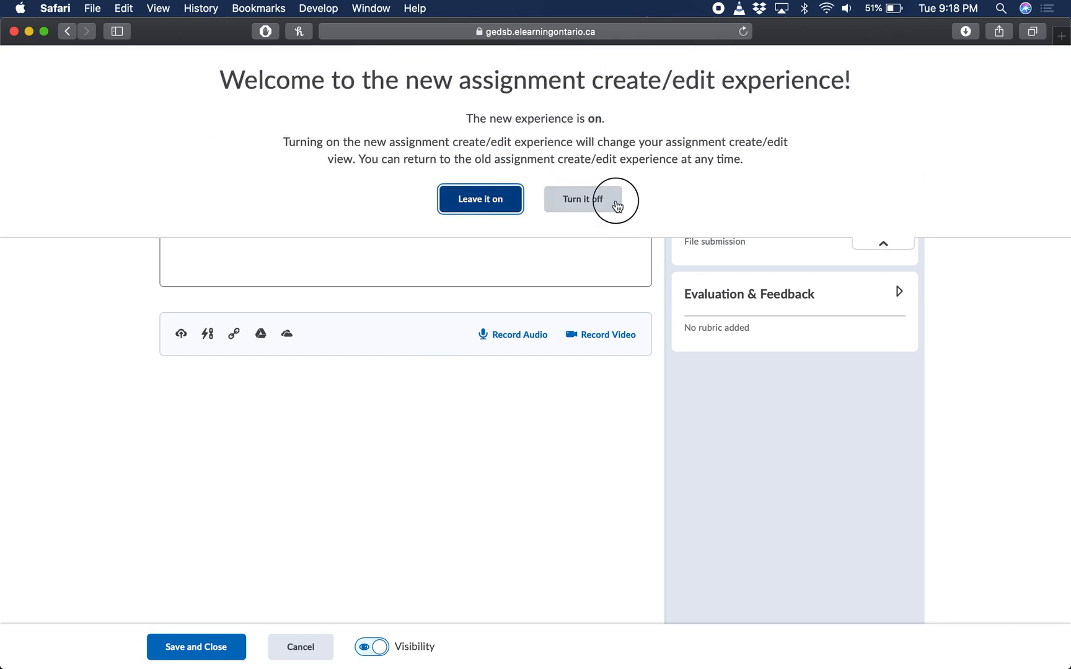
click(360, 317)
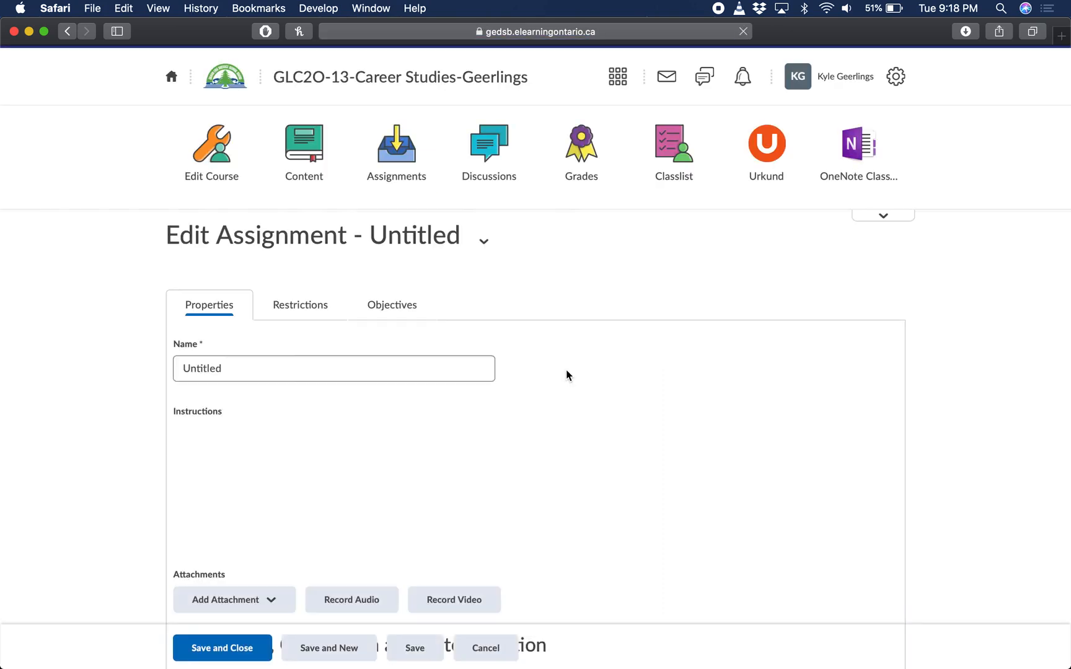
Examine the old assignment form's instructions, submission, category, score, grade item and rubric settings
scroll(568, 372, down, 5)
scroll(568, 363, down, 6)
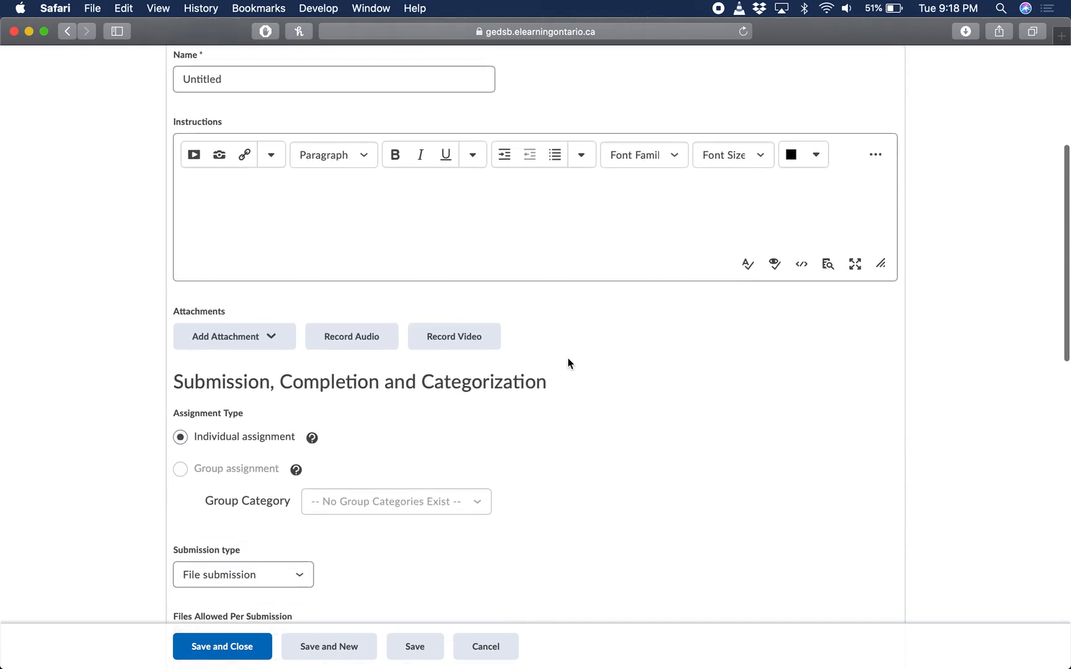
scroll(569, 364, down, 4)
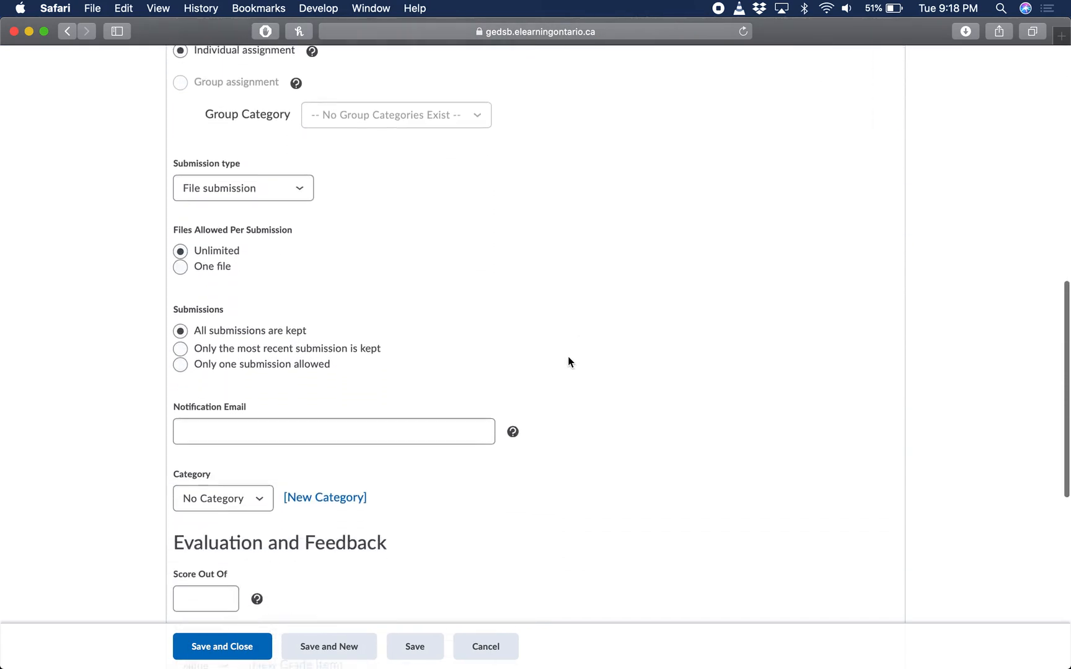
scroll(568, 363, down, 6)
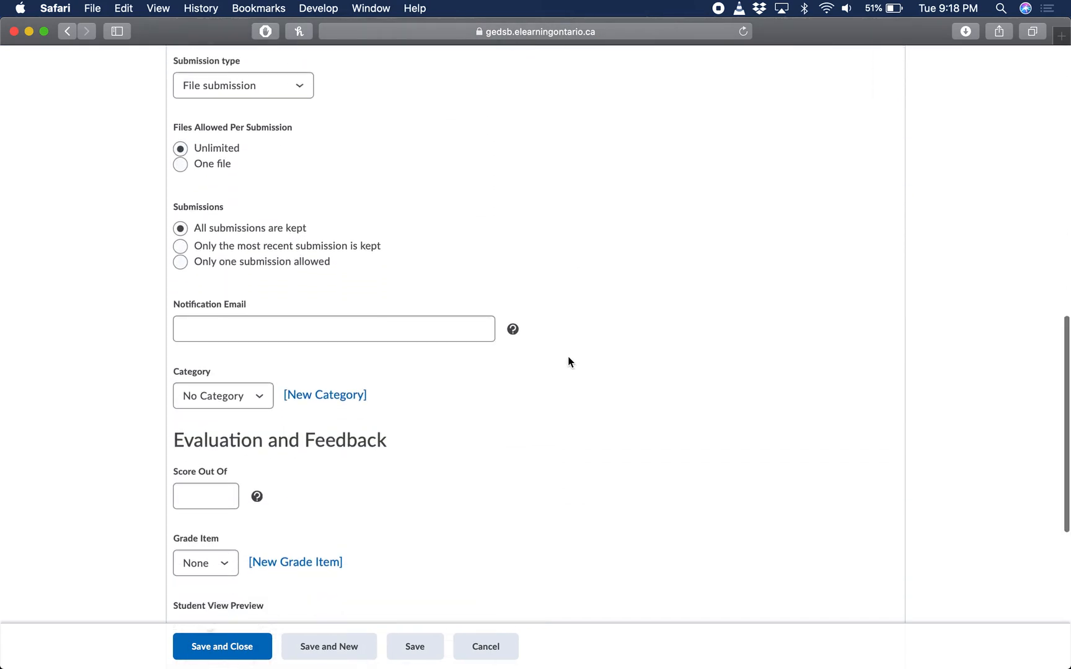
scroll(569, 361, down, 3)
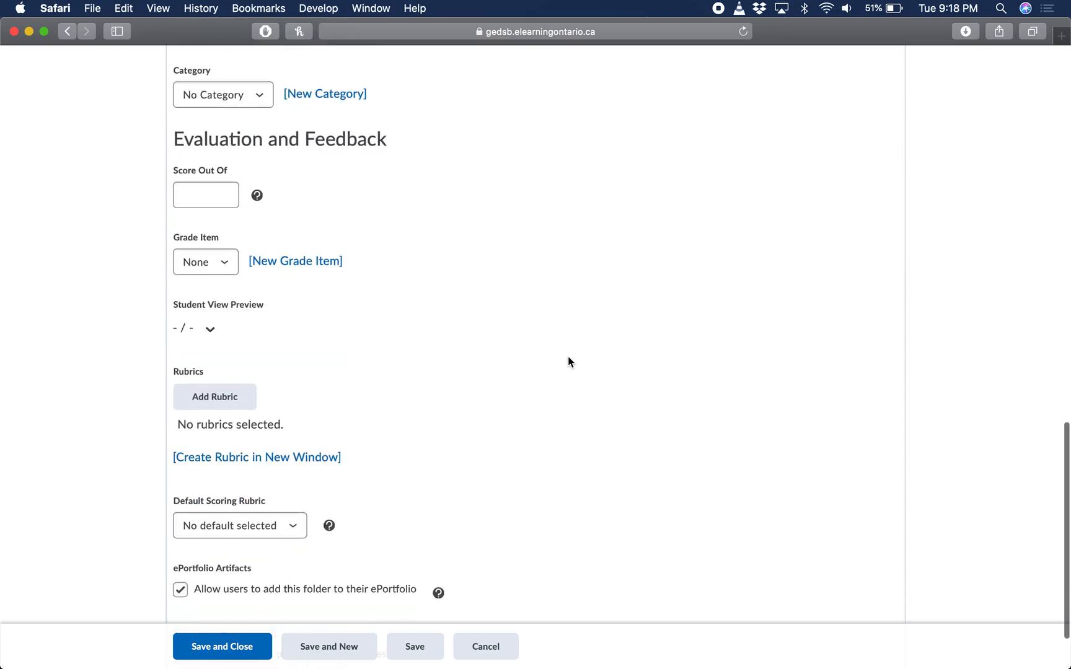
scroll(568, 362, up, 15)
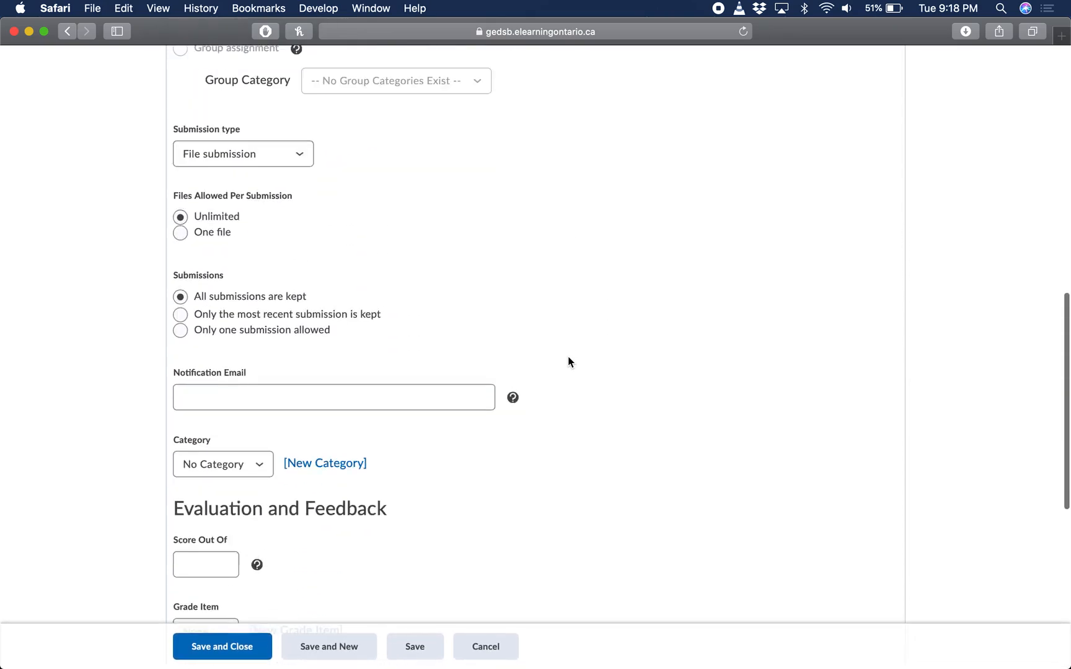
scroll(569, 363, up, 3)
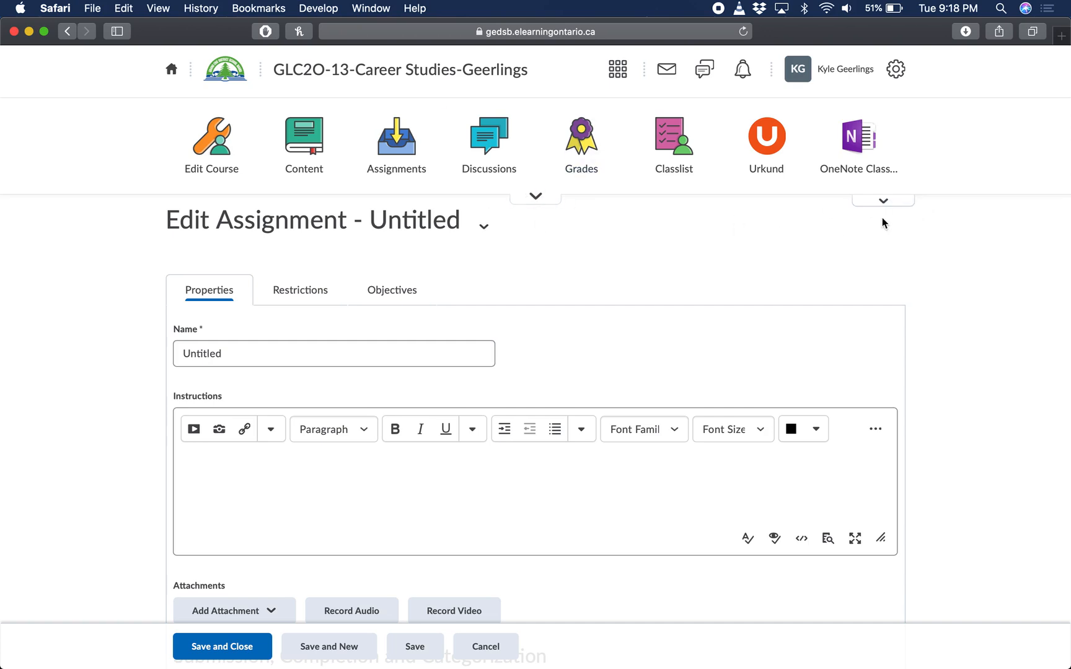
Turn the new assignment create/edit experience back on
click(885, 200)
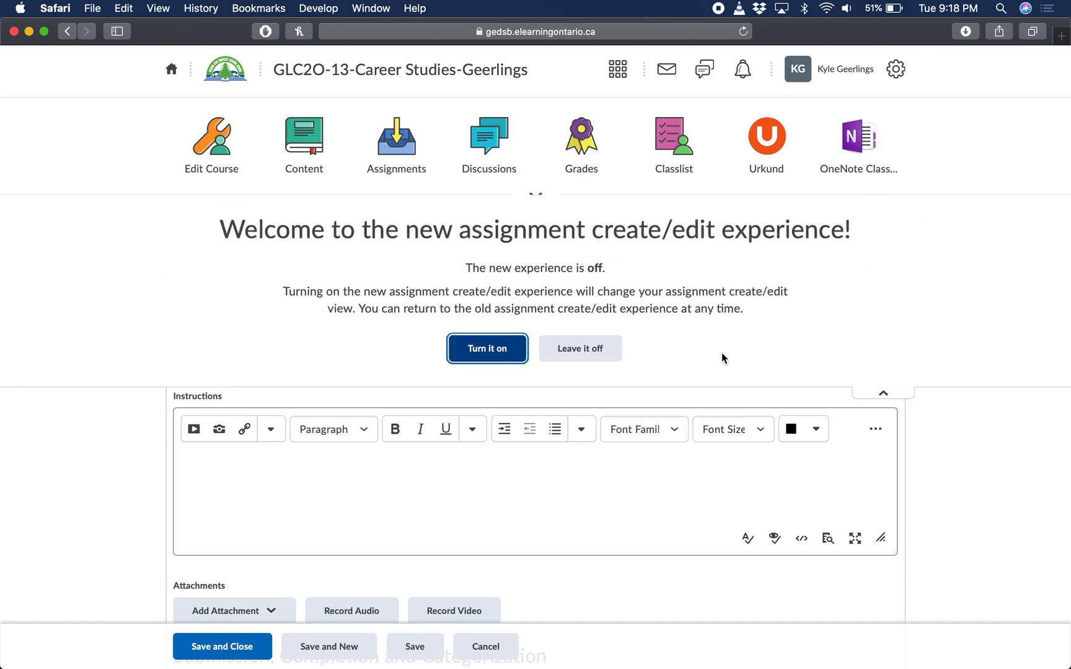
click(480, 351)
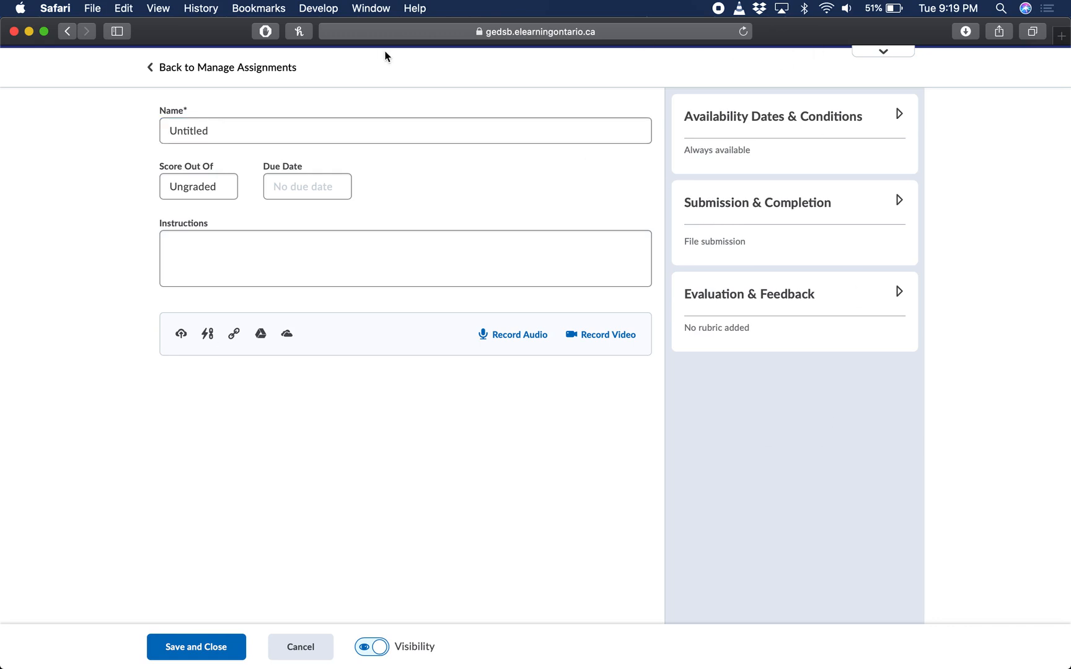
Name the new assignment "Test1"
click(213, 128)
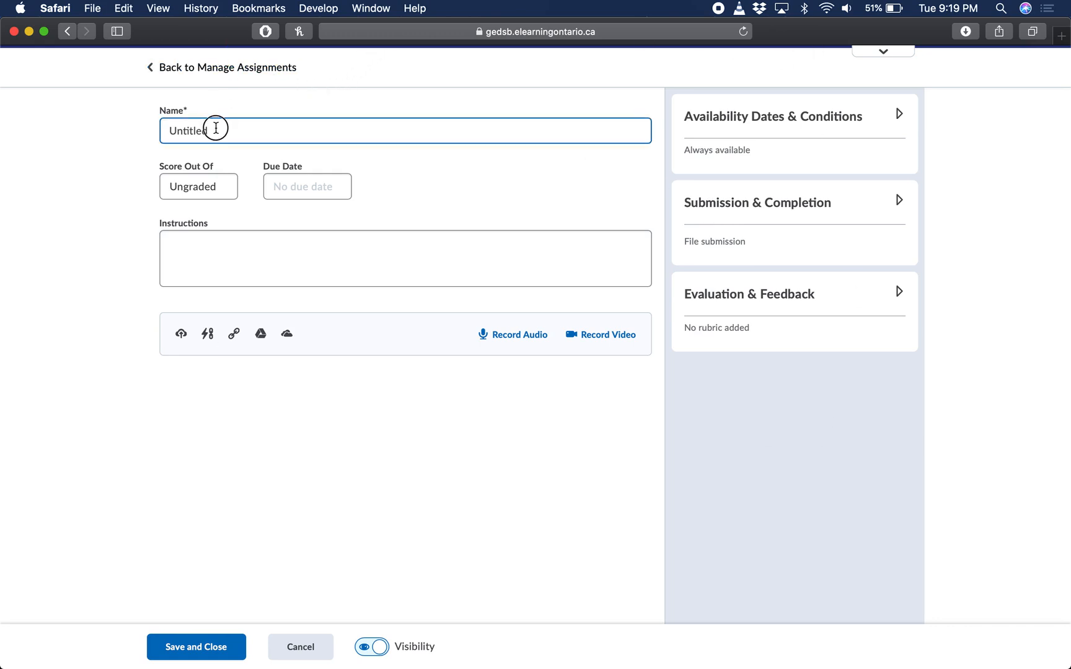
double_click(216, 127)
text(Test1)
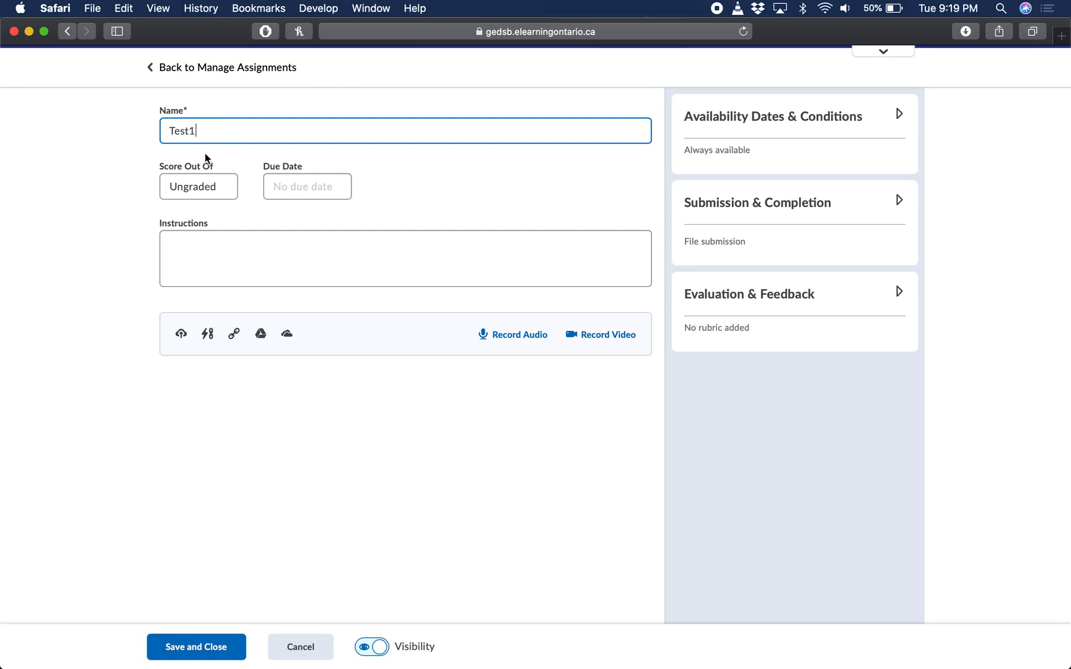
click(96, 187)
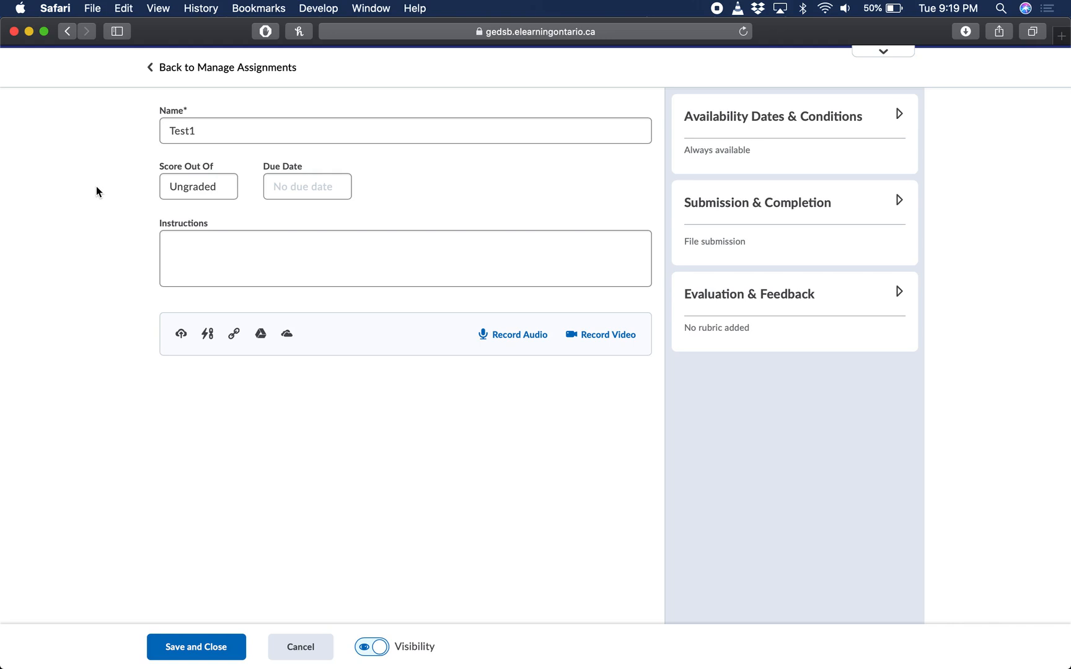
Make the assignment graded and link its score to the existing Test1 grade item
click(186, 184)
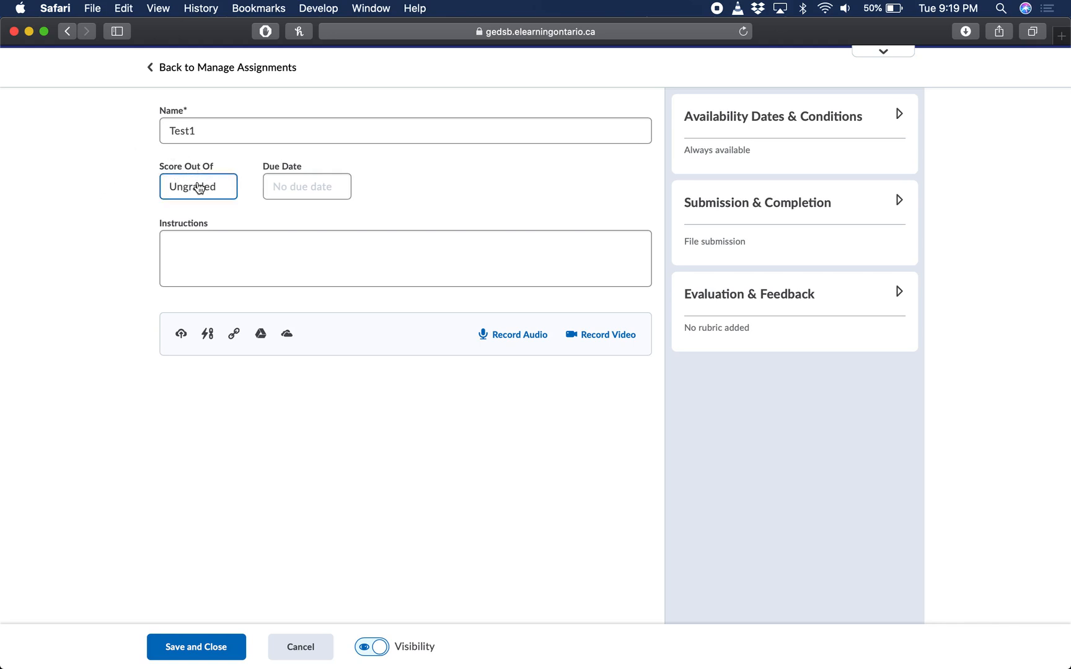
click(199, 188)
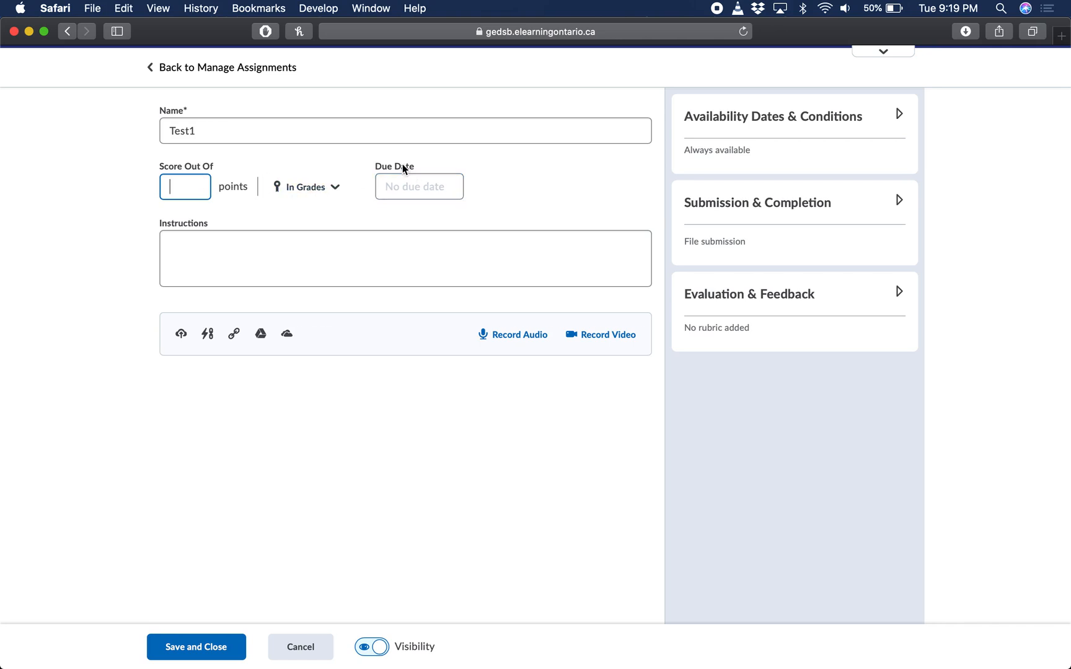
click(333, 189)
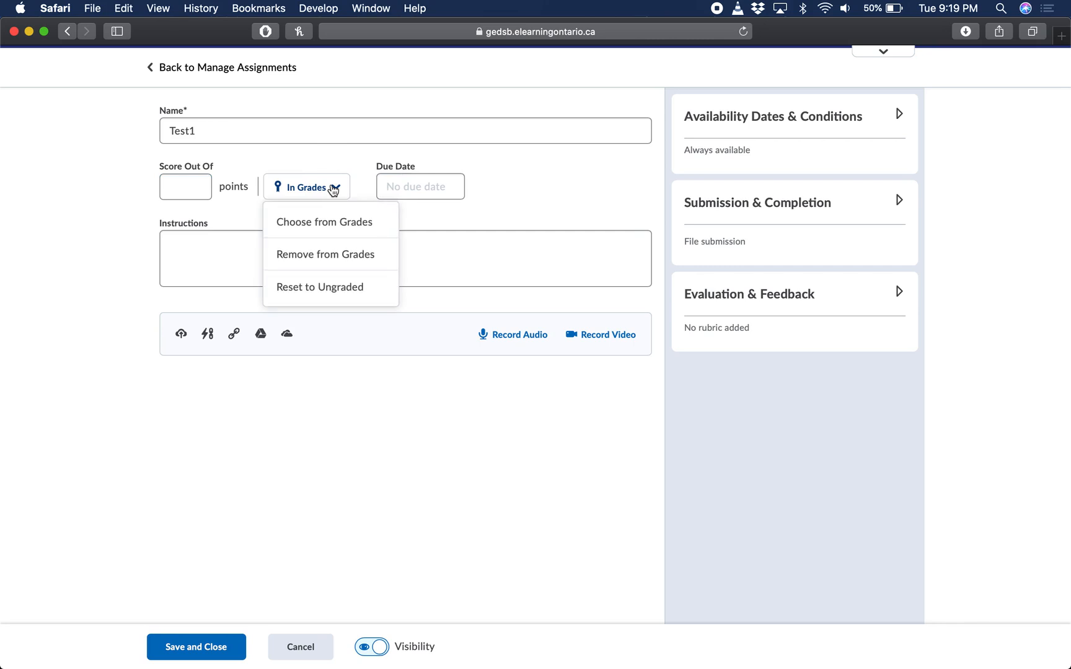
click(323, 225)
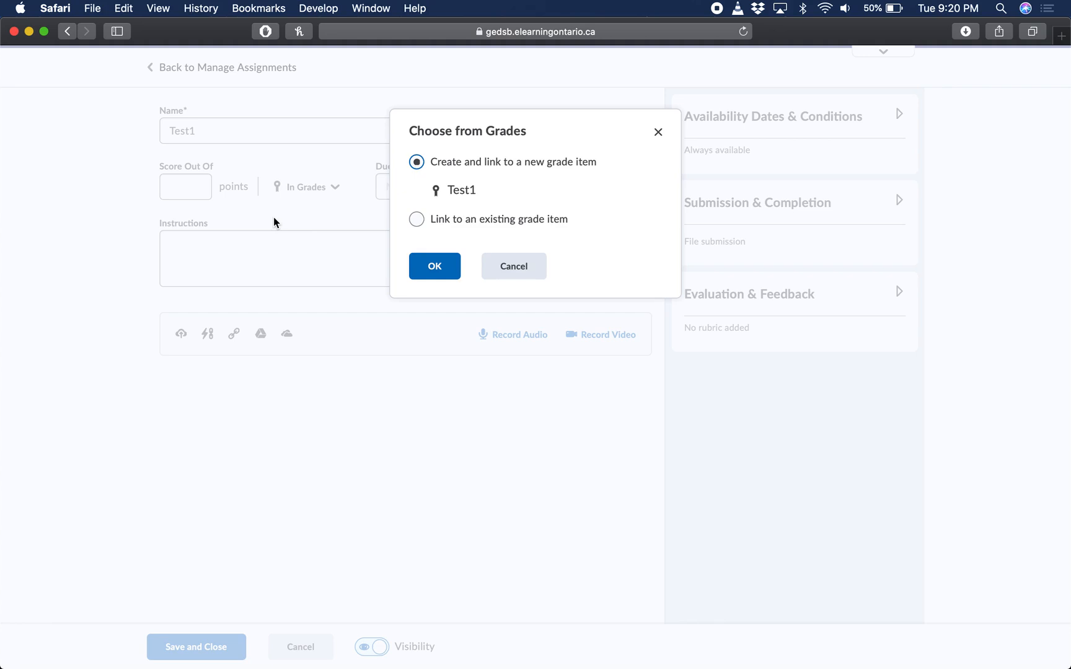
click(417, 220)
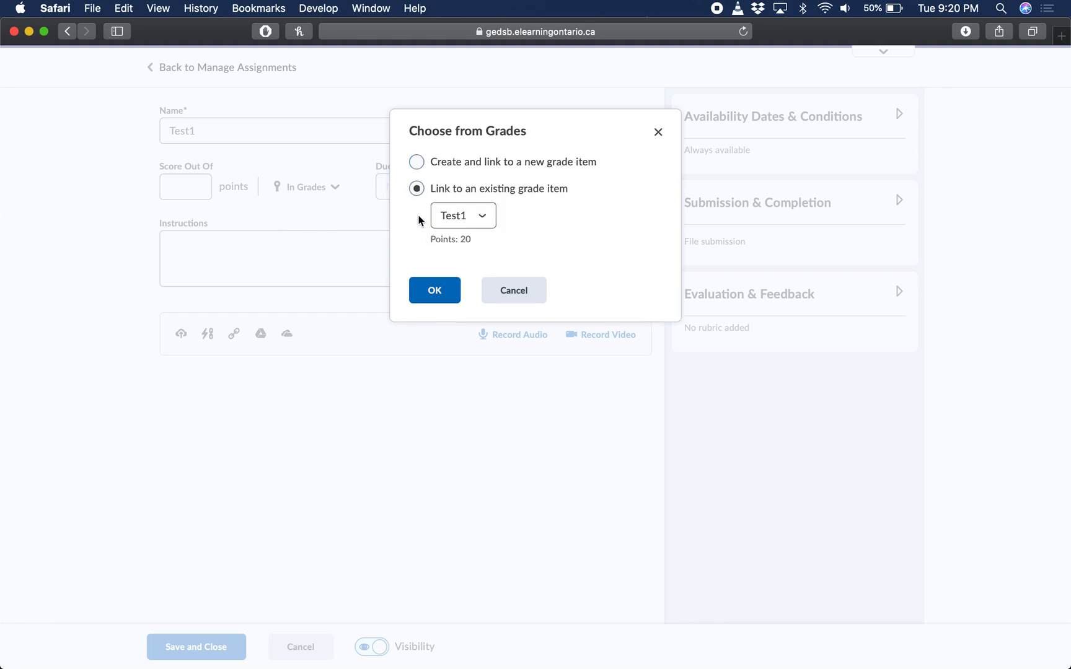
click(466, 221)
click(508, 227)
click(486, 217)
click(455, 216)
click(435, 290)
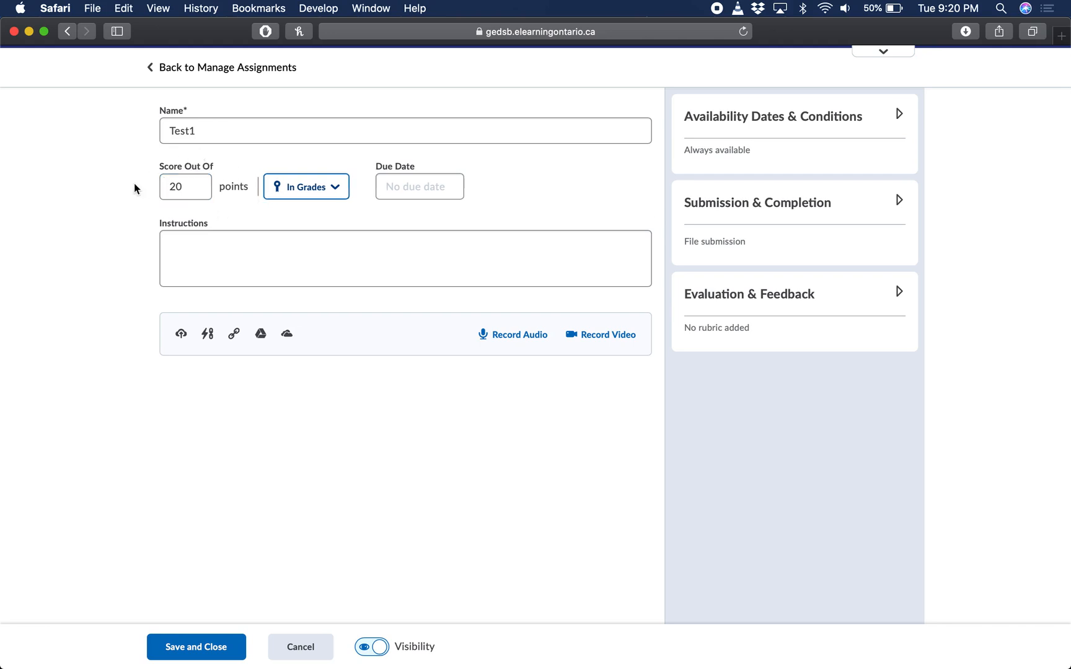
click(111, 205)
Set the assignment's due date to 10/23/2020, leaving the instructions blank
click(421, 176)
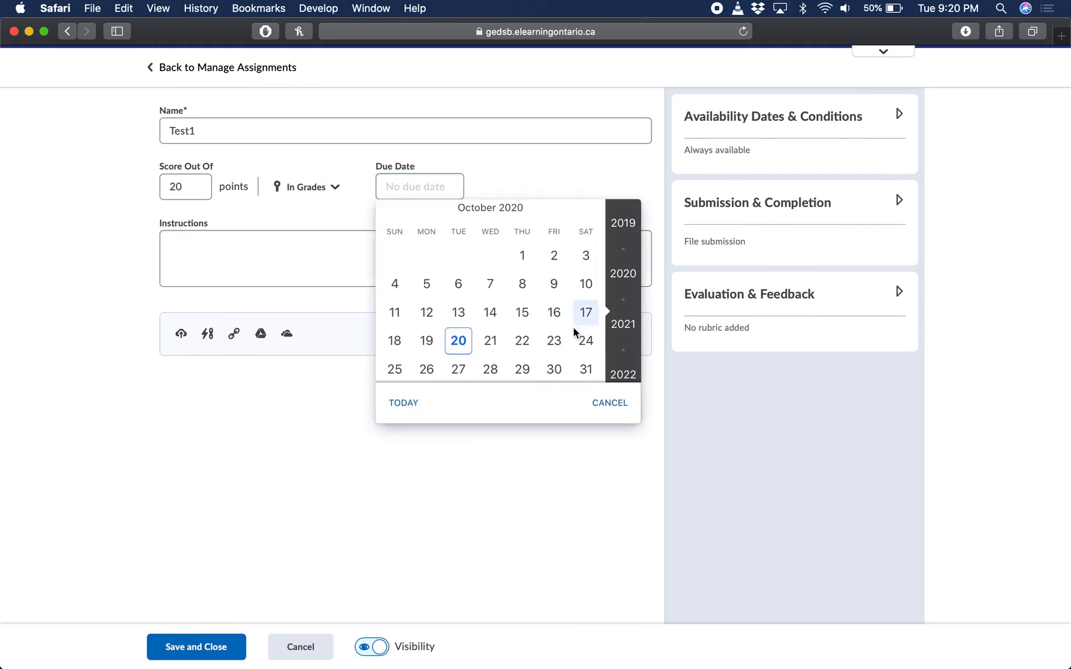
click(561, 341)
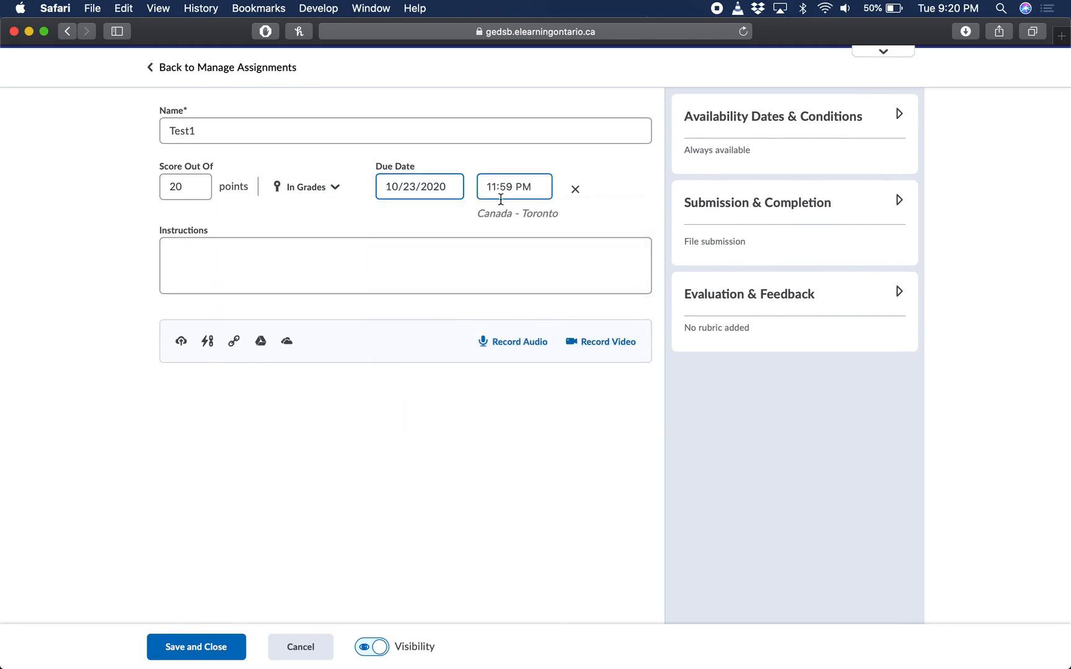
click(459, 271)
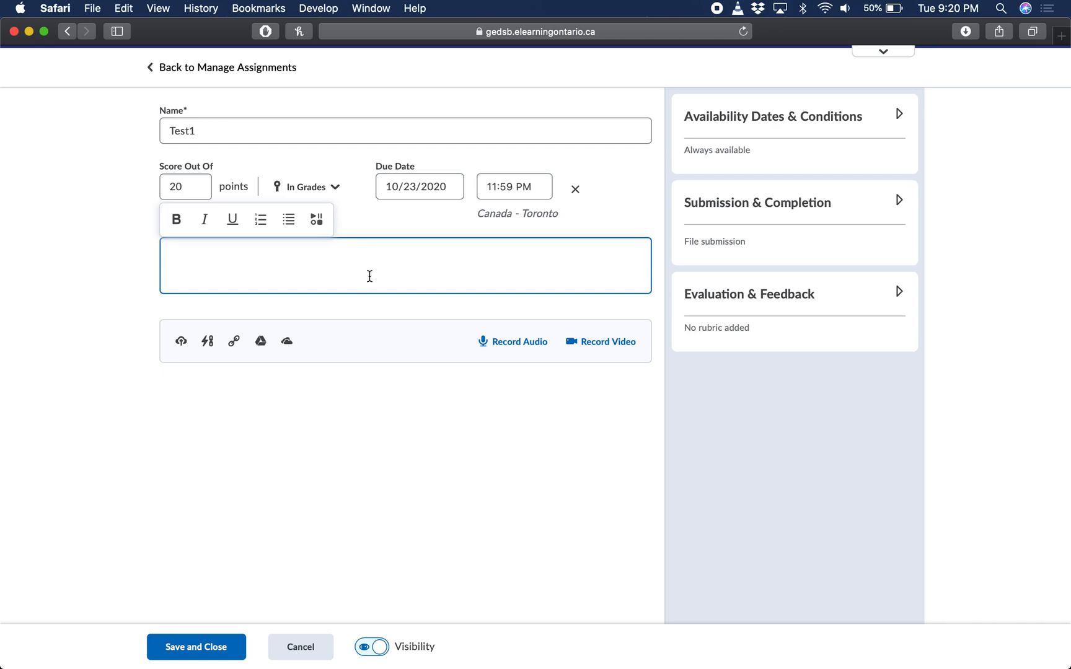
click(211, 411)
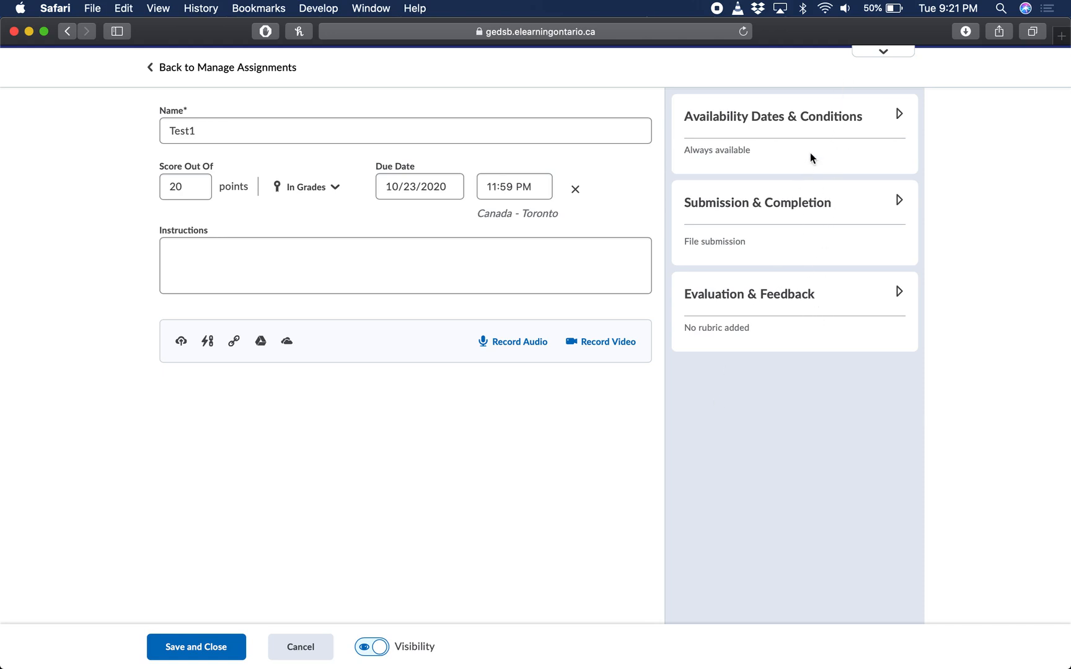
Review the Test1 assignment's availability dates and conditions and its submission and completion options
click(836, 118)
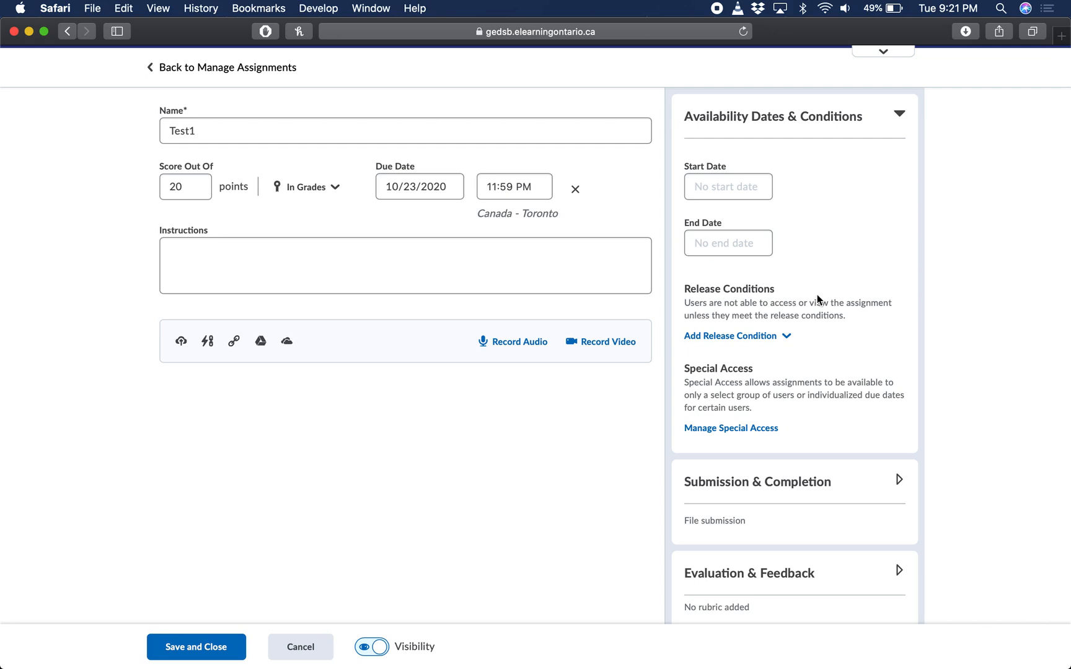
click(899, 116)
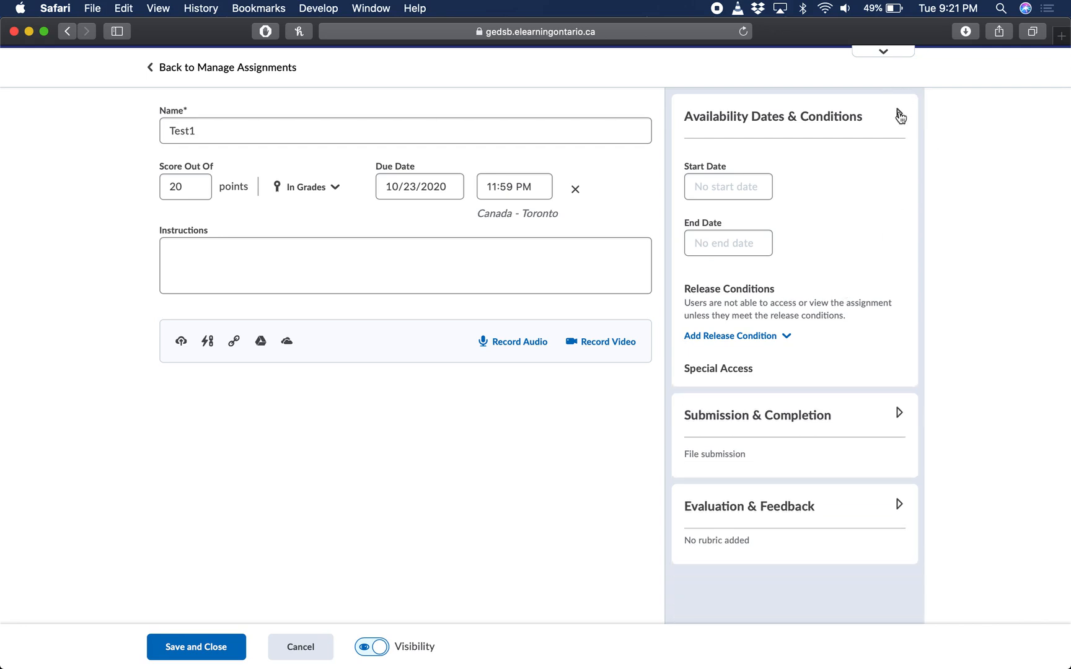
click(869, 211)
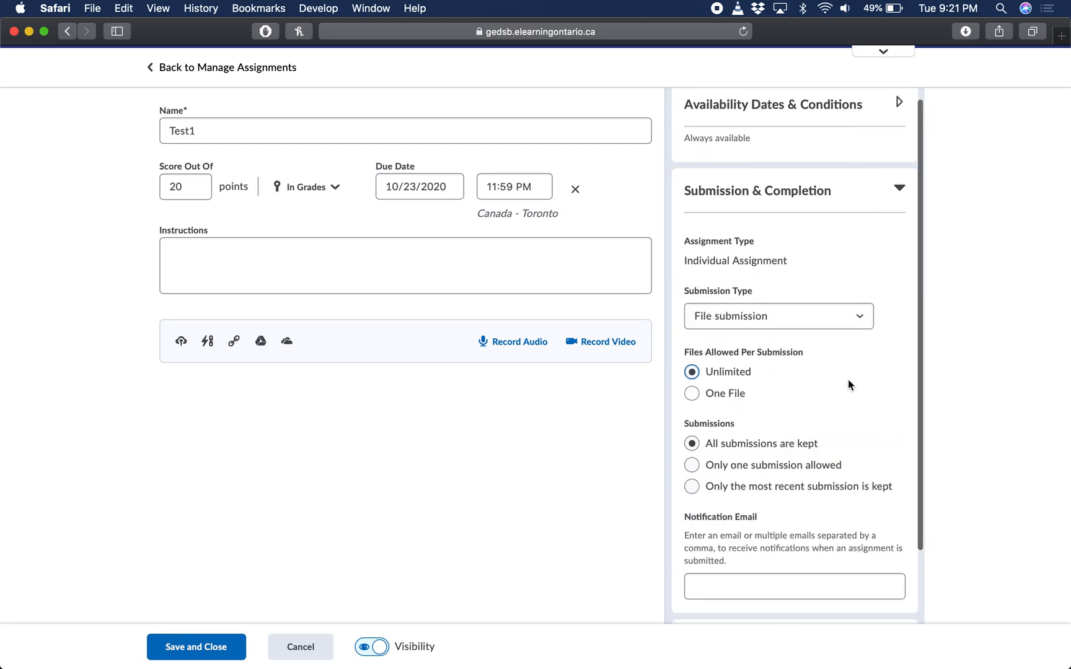
scroll(848, 379, down, 2)
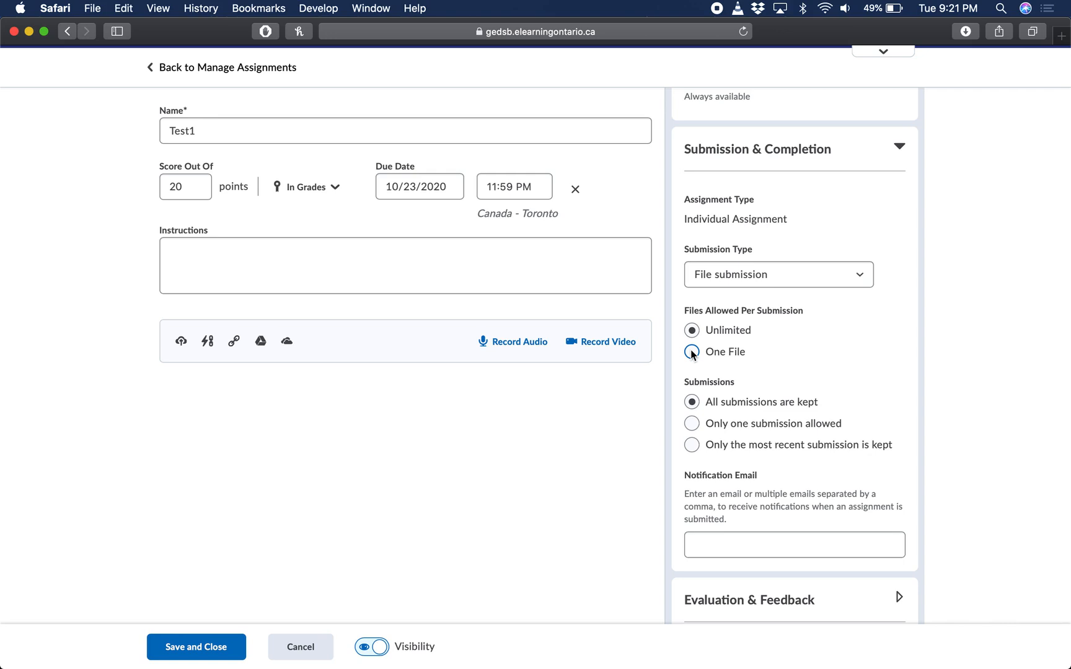
scroll(833, 366, down, 2)
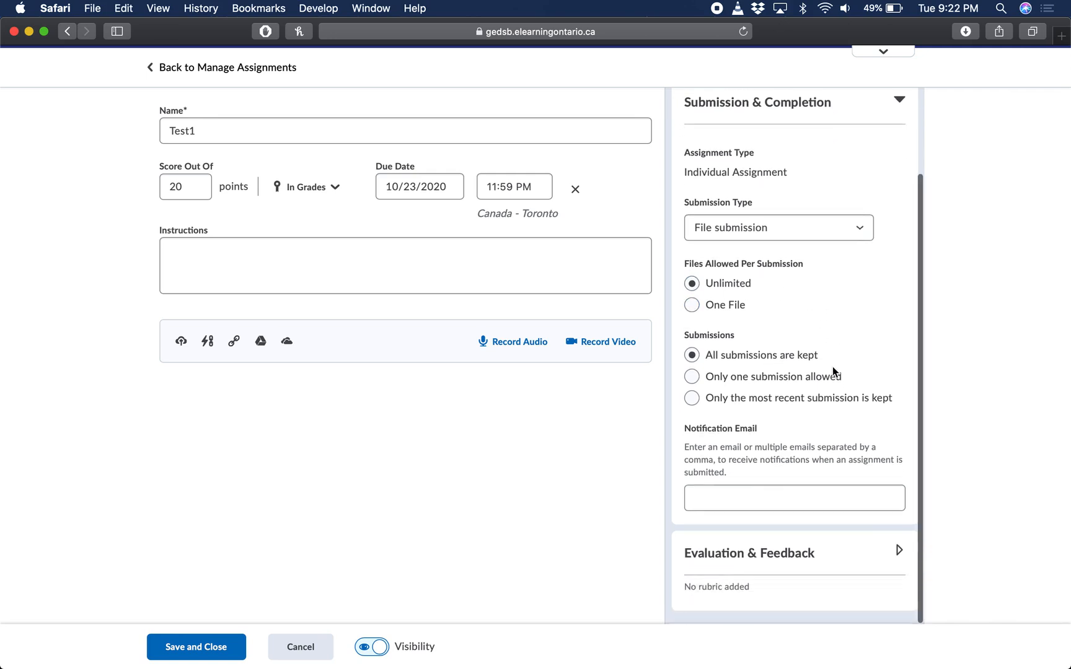
click(898, 102)
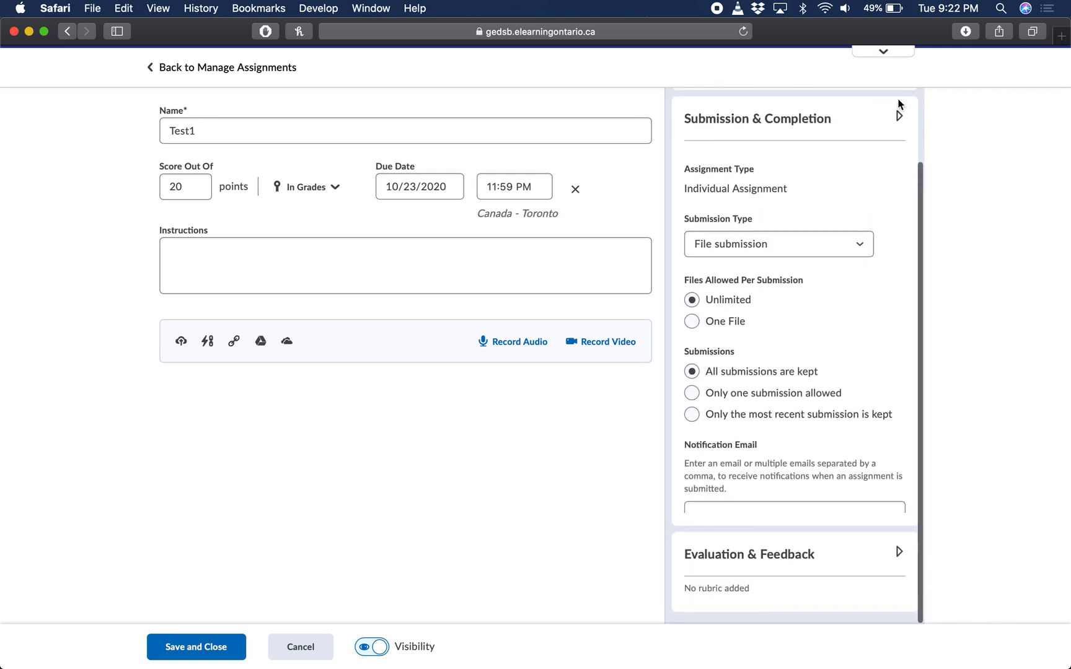
Make annotation tools available for assessment in the assignment's evaluation and feedback settings
click(819, 302)
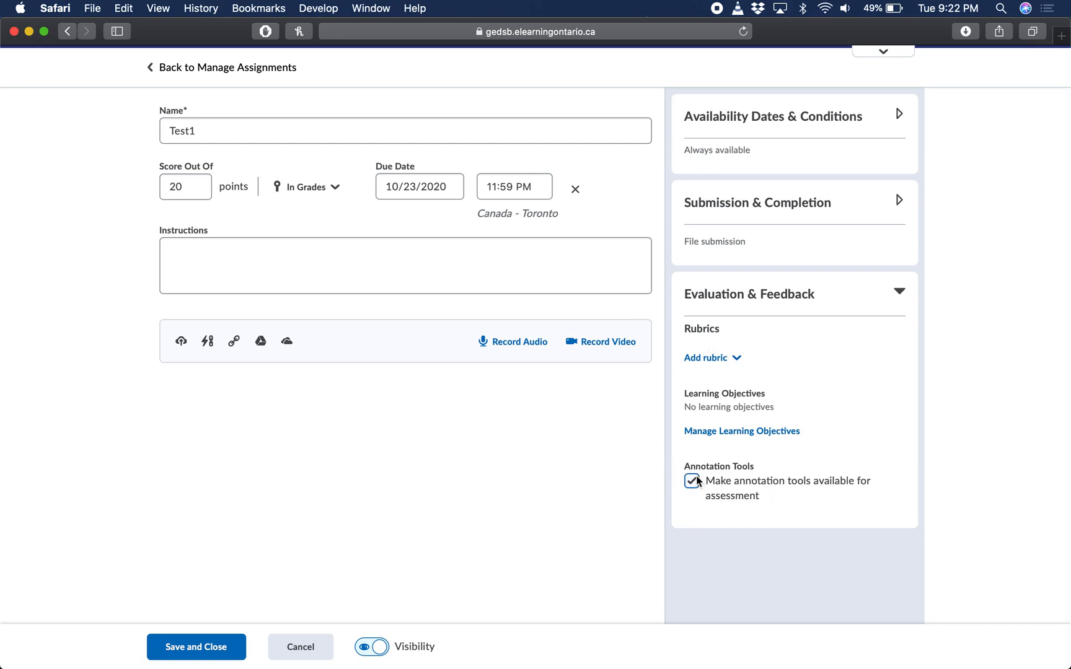
drag(736, 478, 814, 477)
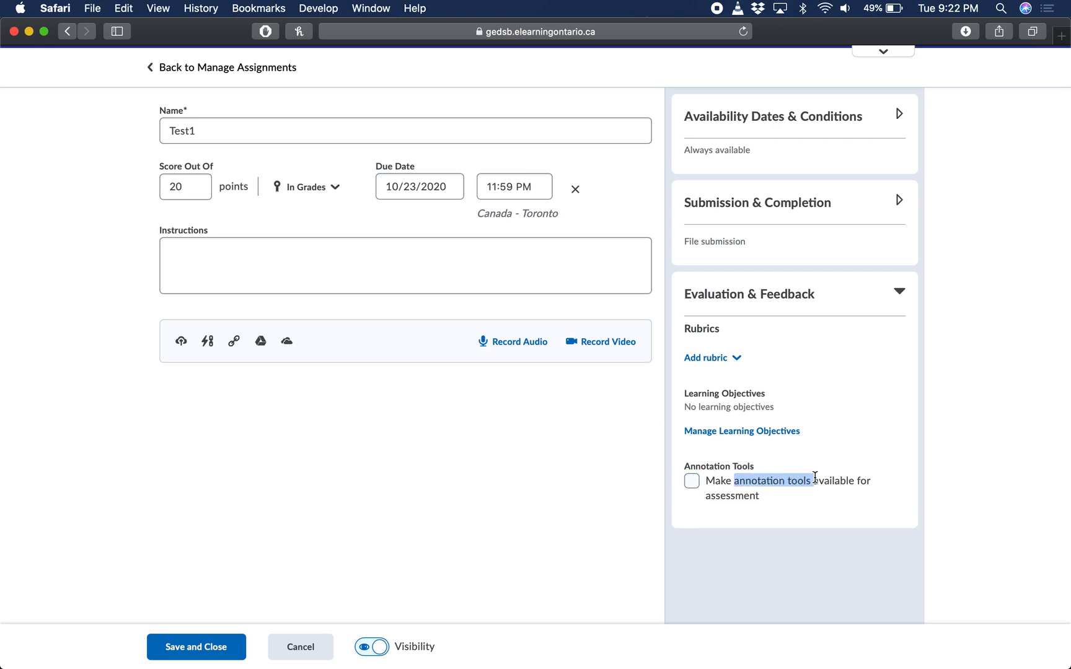
click(770, 483)
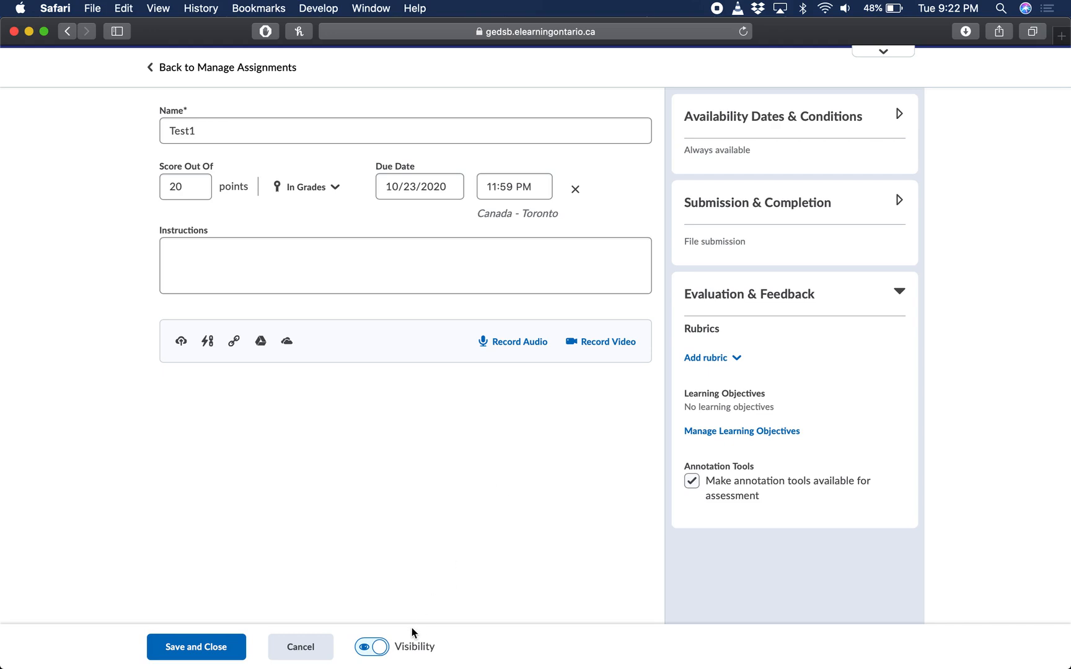
Keep the Test1 assignment visible to students, and save and close it
click(375, 646)
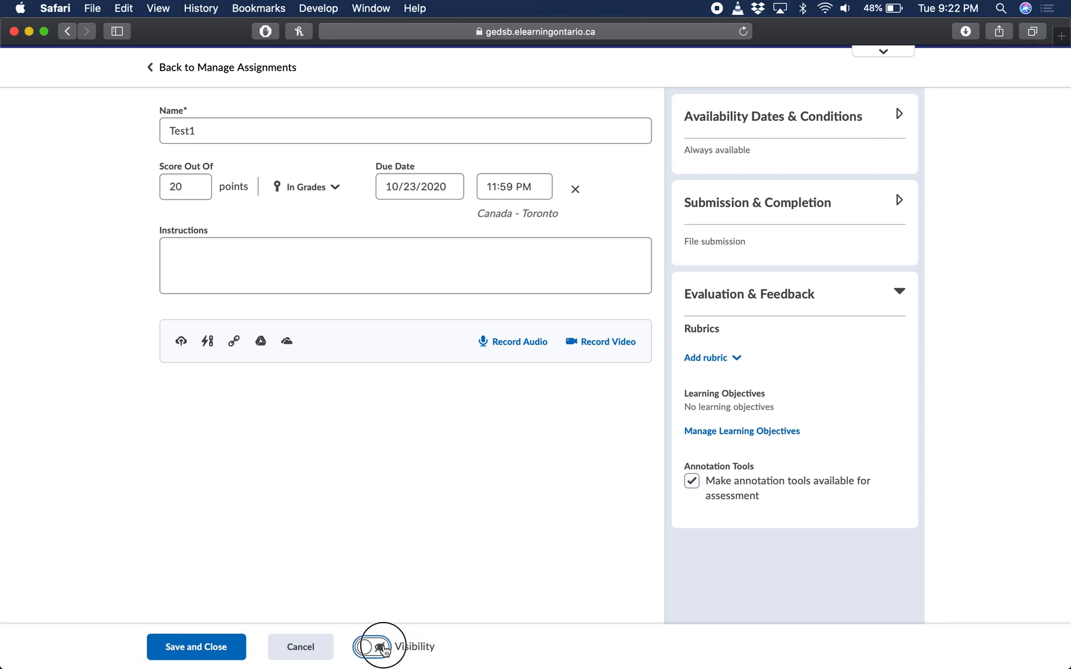
click(377, 647)
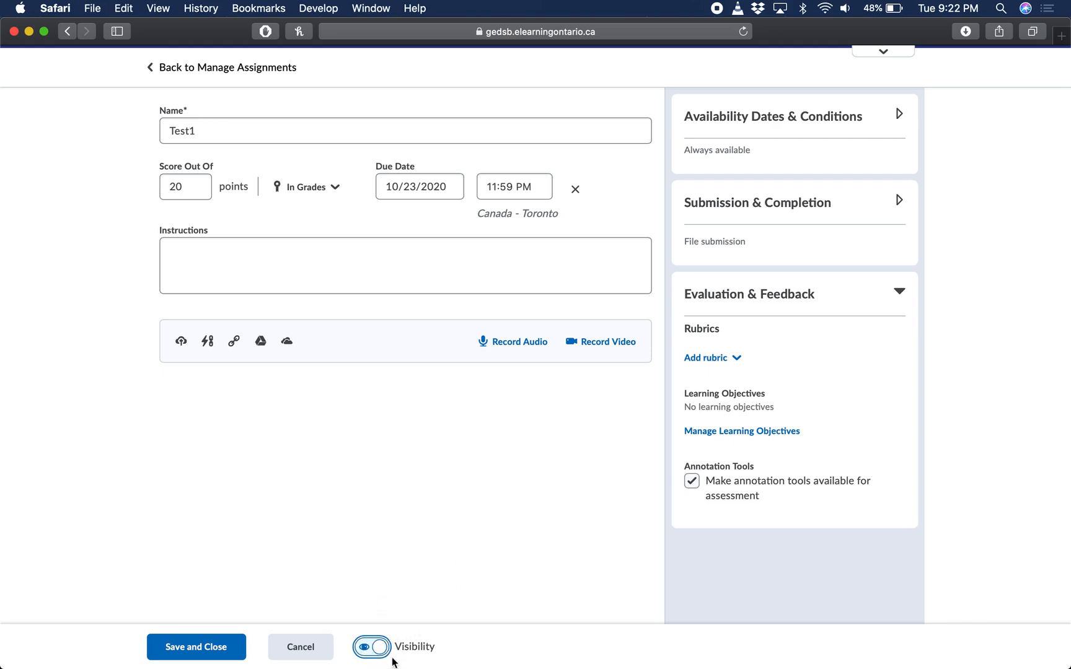
click(197, 651)
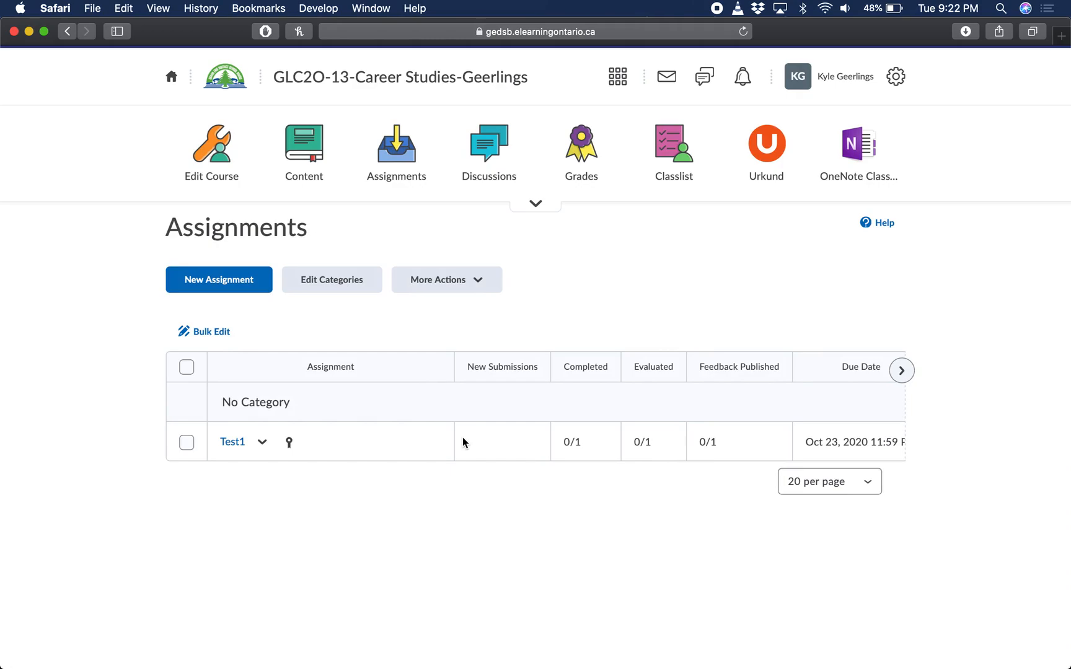
Switch to the test student's browser window and open the GLC2O-13 Career Studies course
key(ctrl+Up)
click(459, 309)
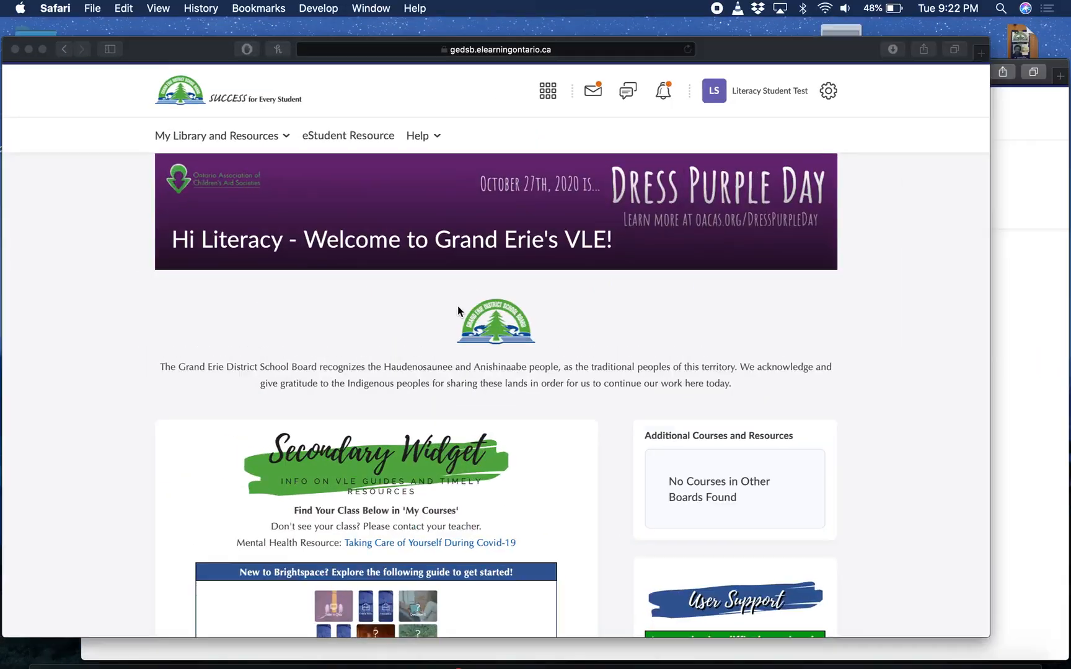
click(593, 85)
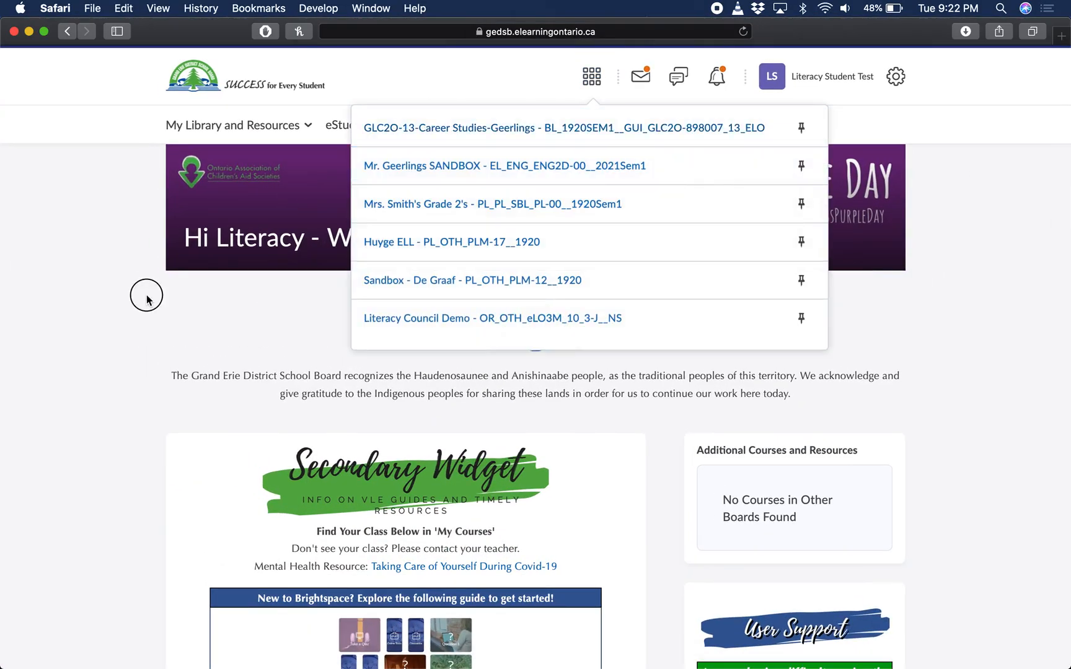
click(196, 372)
scroll(197, 370, down, 10)
scroll(197, 370, up, 2)
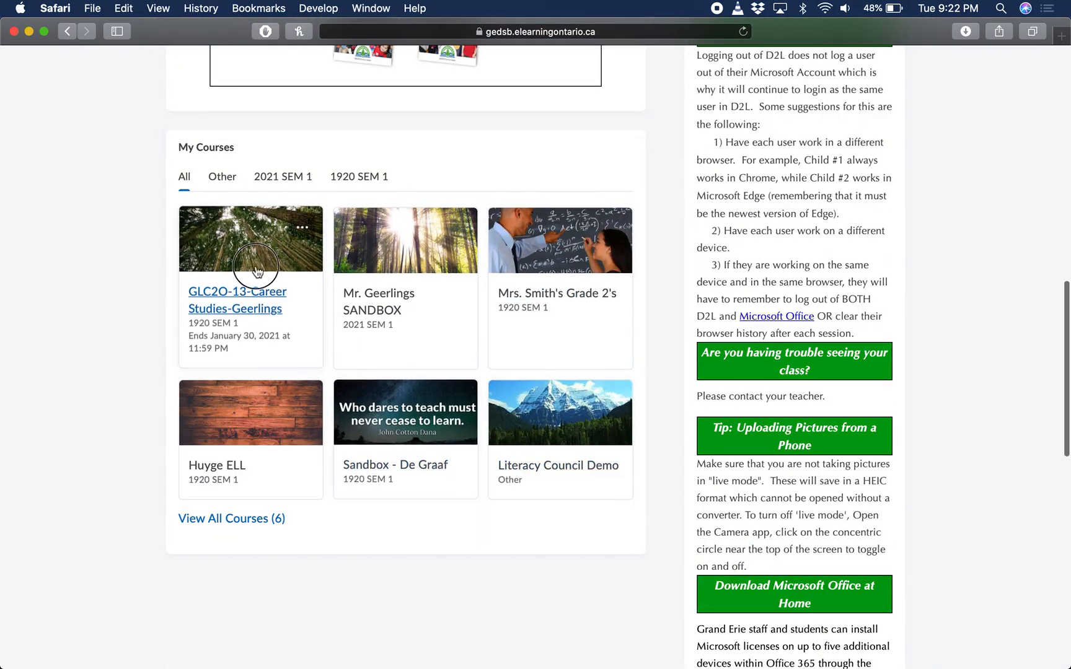
click(261, 286)
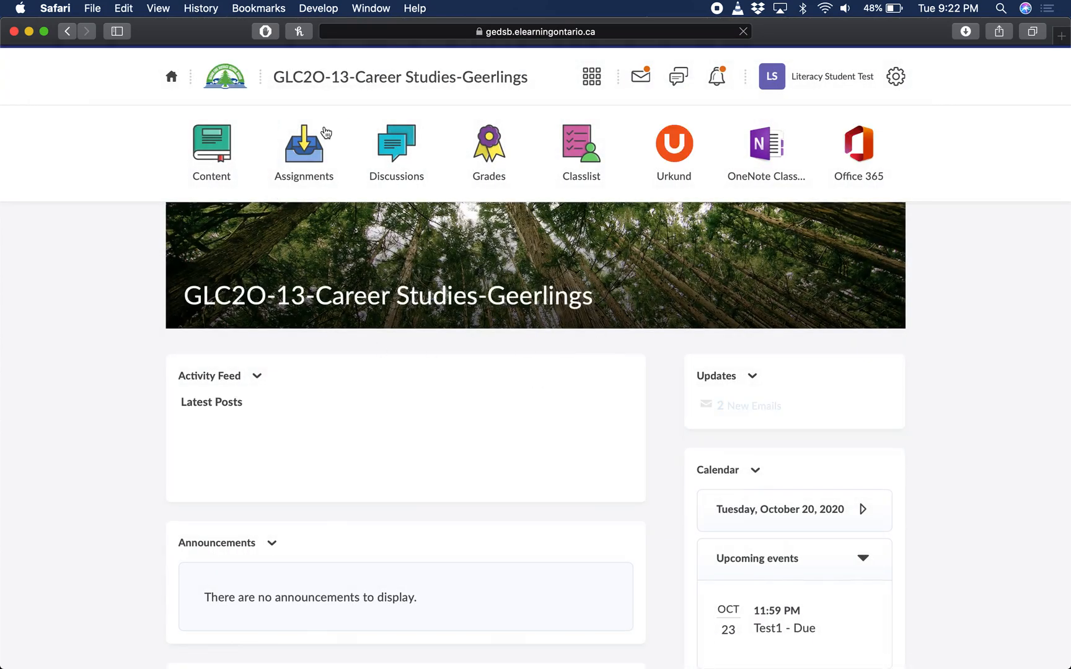
Open the Test1 assignment's submission page from the student's assignments list
click(302, 144)
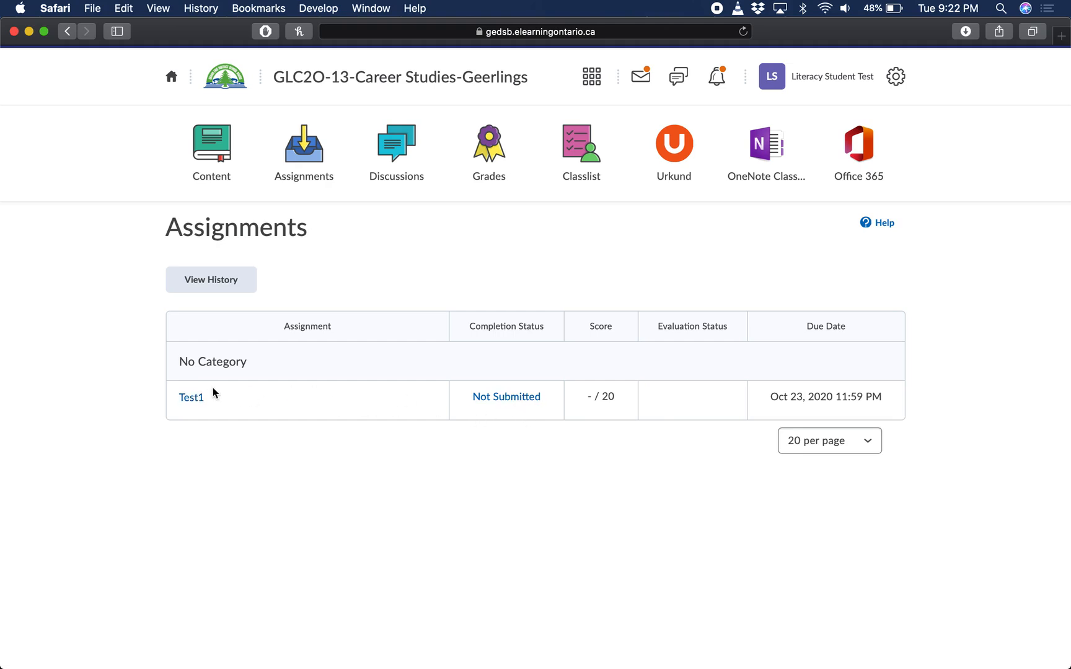
click(186, 398)
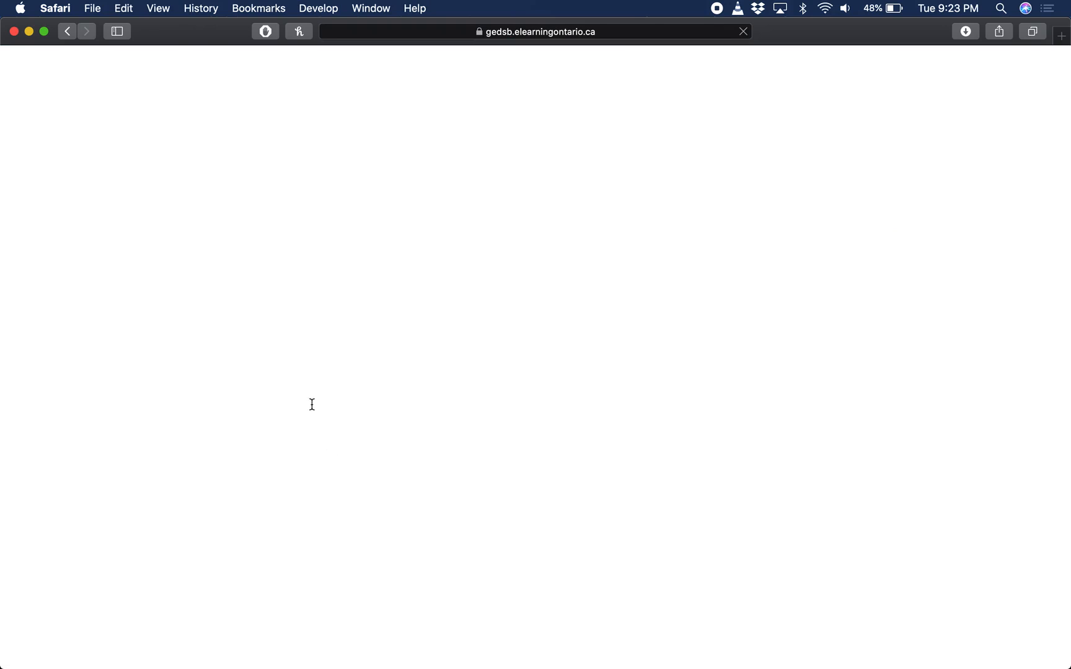
scroll(299, 370, down, 2)
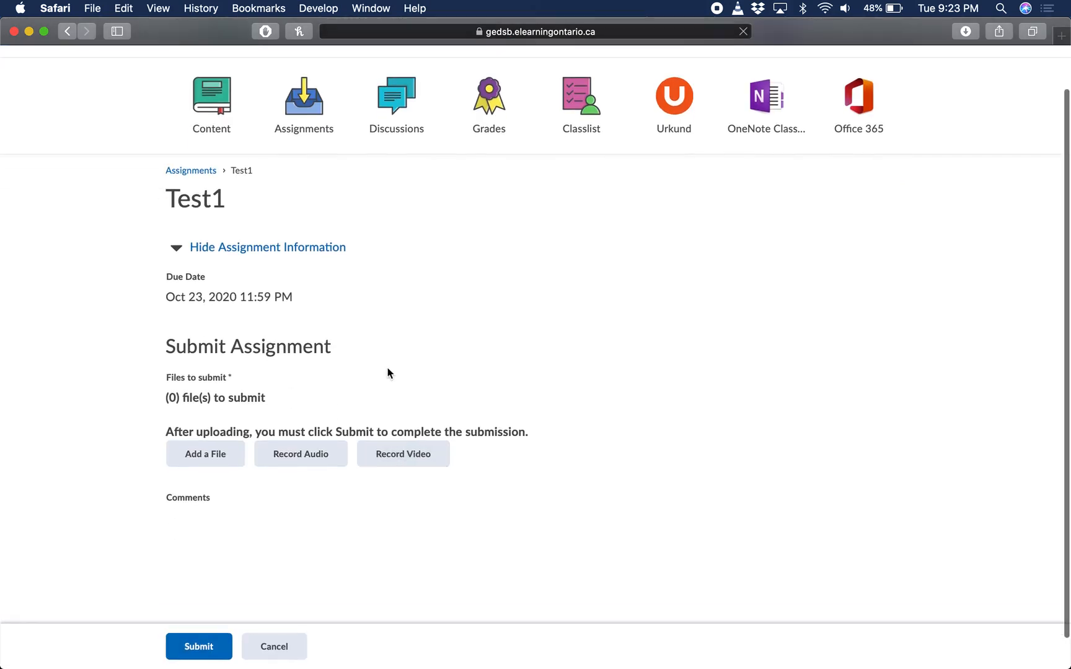
scroll(370, 485, down, 2)
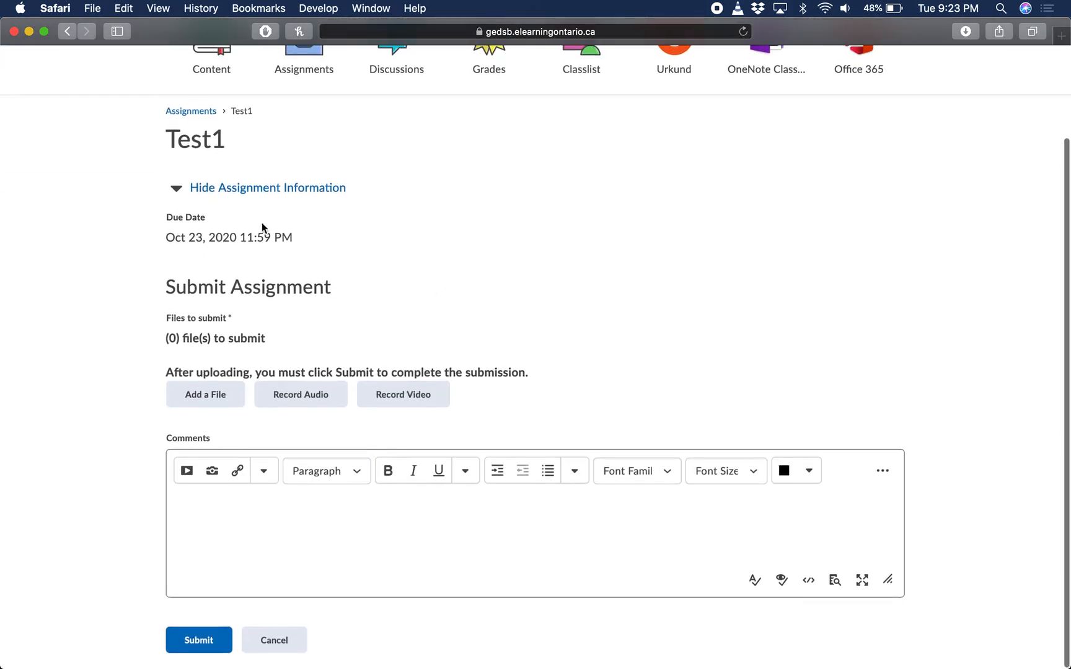
Upload Test1.docx from the Desktop and add it to the Test1 submission
click(201, 397)
click(396, 175)
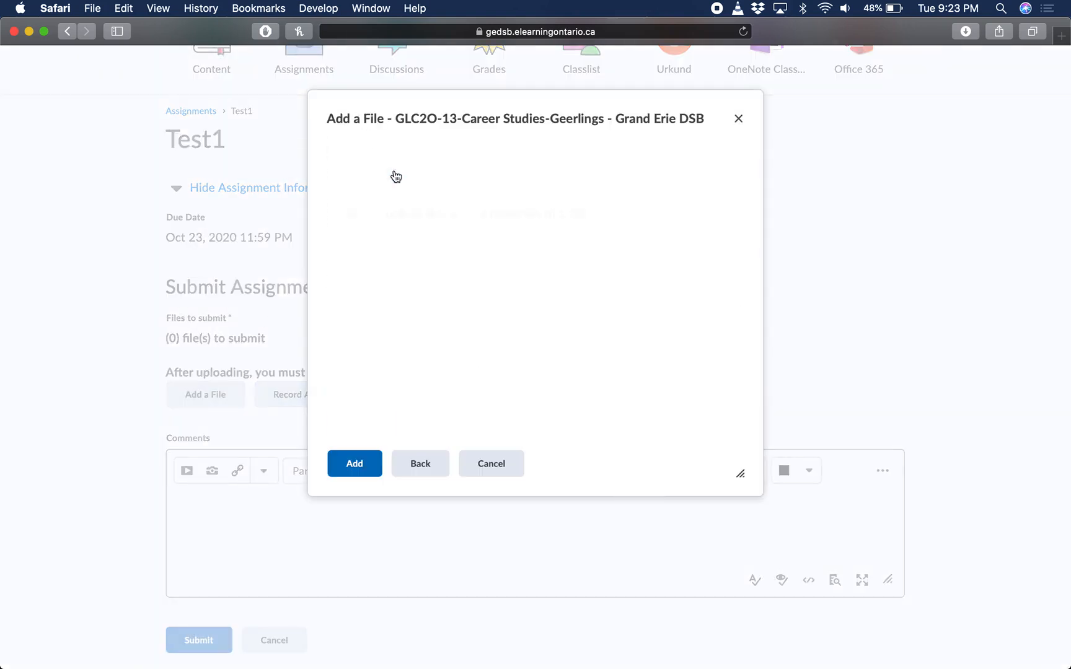
click(372, 182)
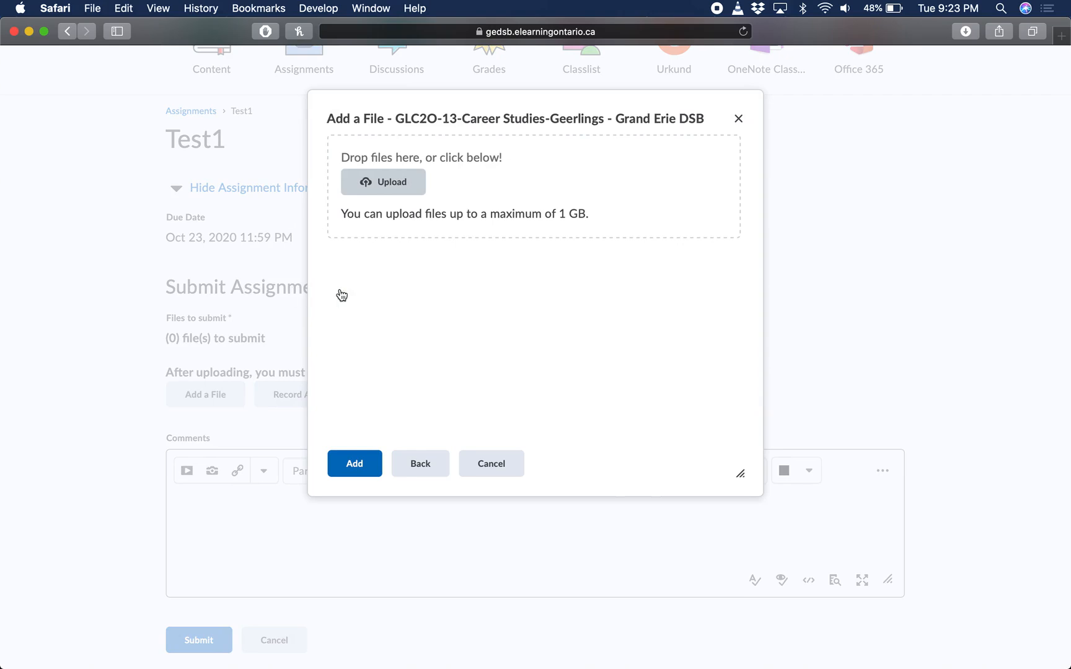
scroll(173, 298, down, 4)
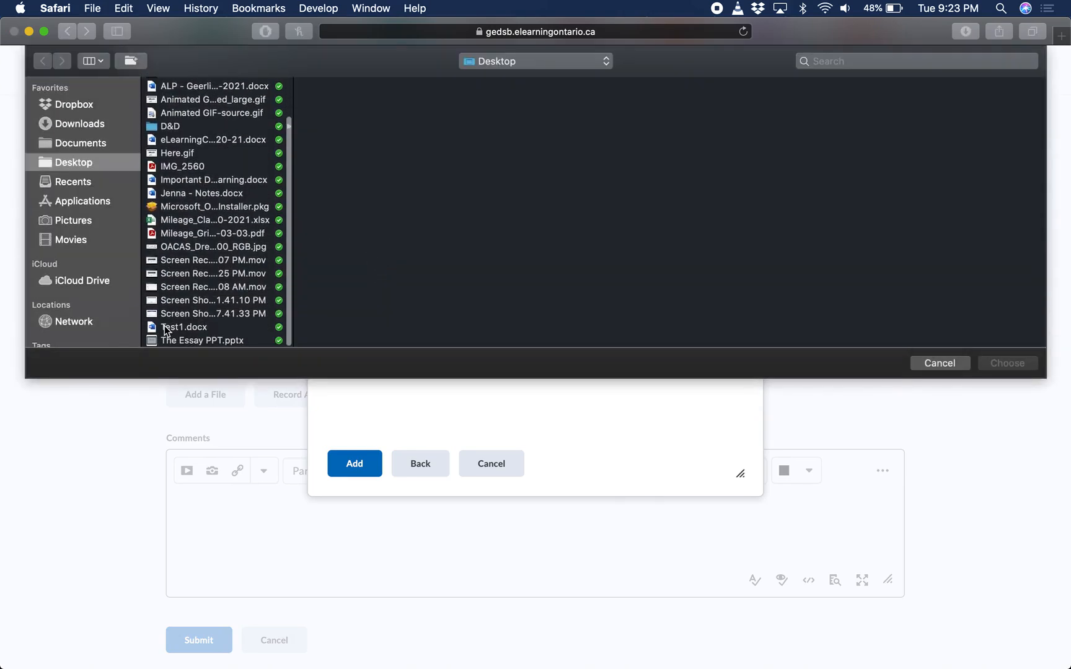
click(164, 327)
double_click(165, 329)
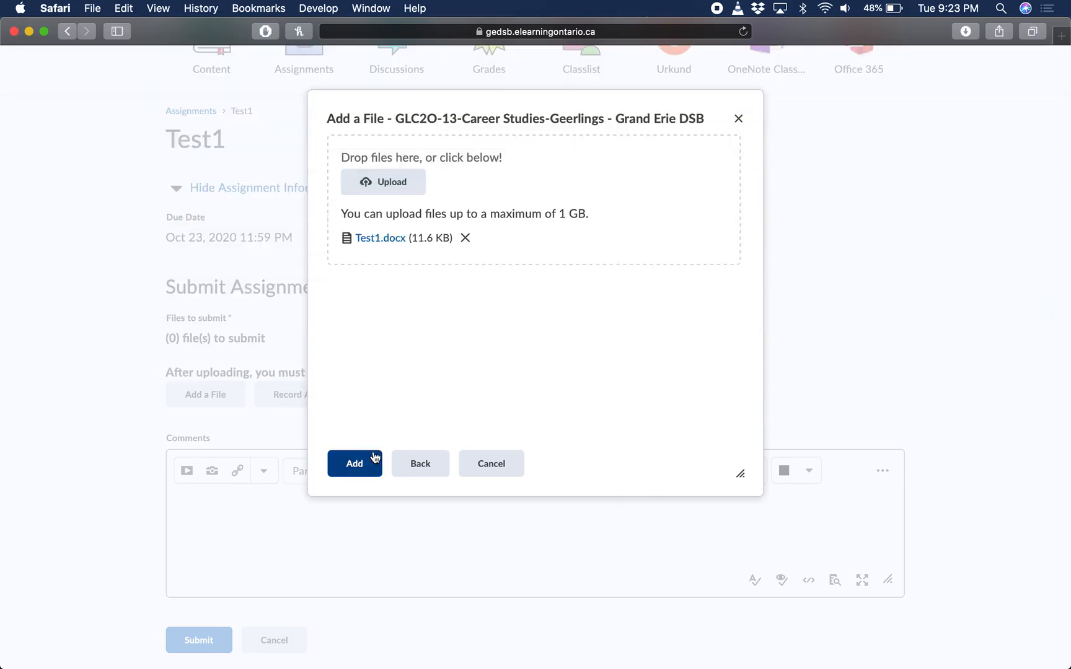
click(356, 462)
Submit the Test1 assignment as the student, leaving the comments blank
scroll(355, 422, down, 1)
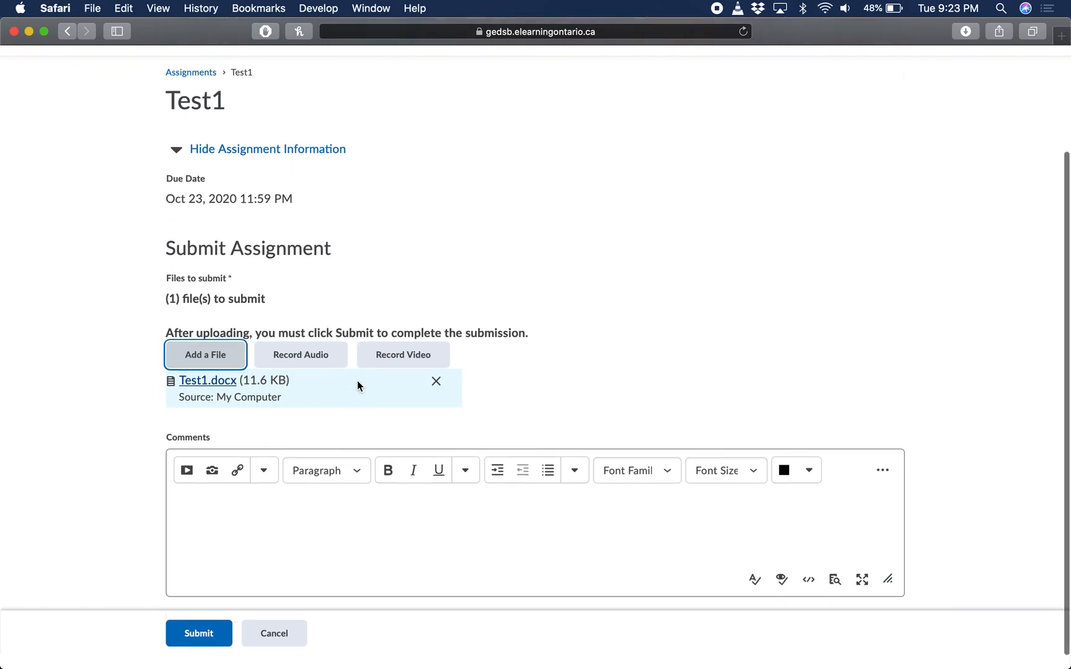
click(308, 509)
click(211, 651)
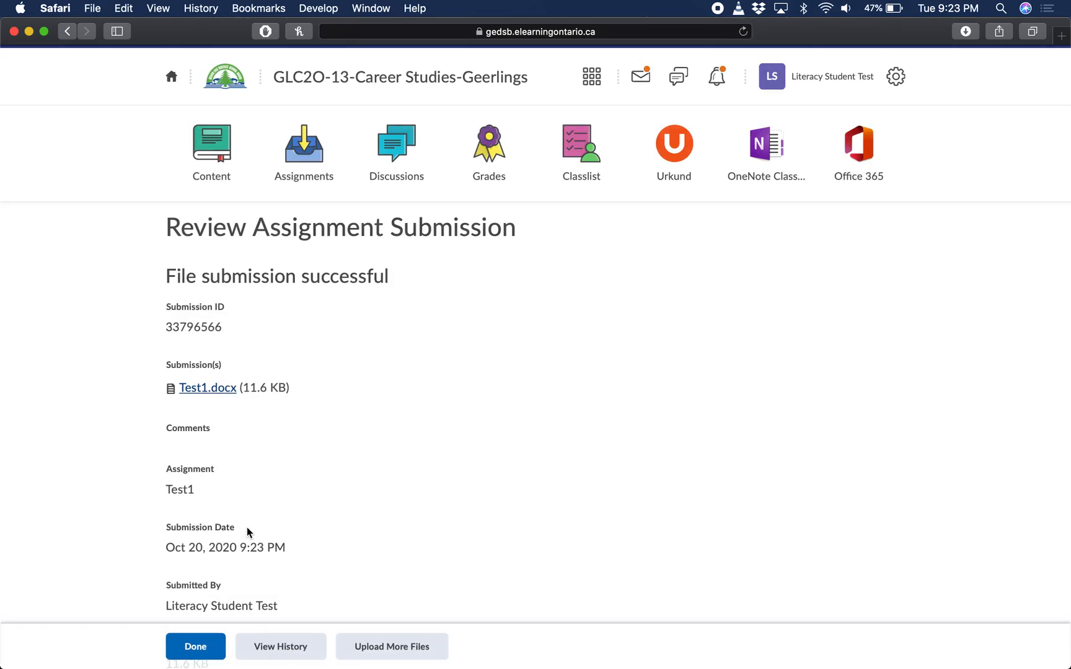
Switch back to the teacher's browser window and reload the assignments list to check the completed submissions for Test1
key(ctrl+Up)
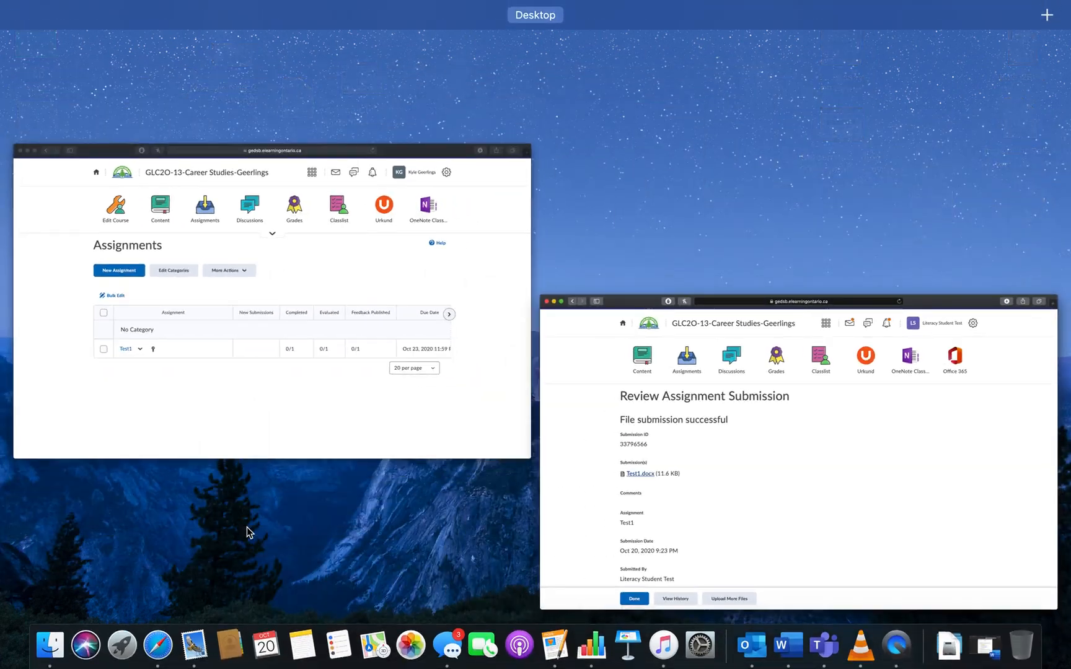
click(239, 327)
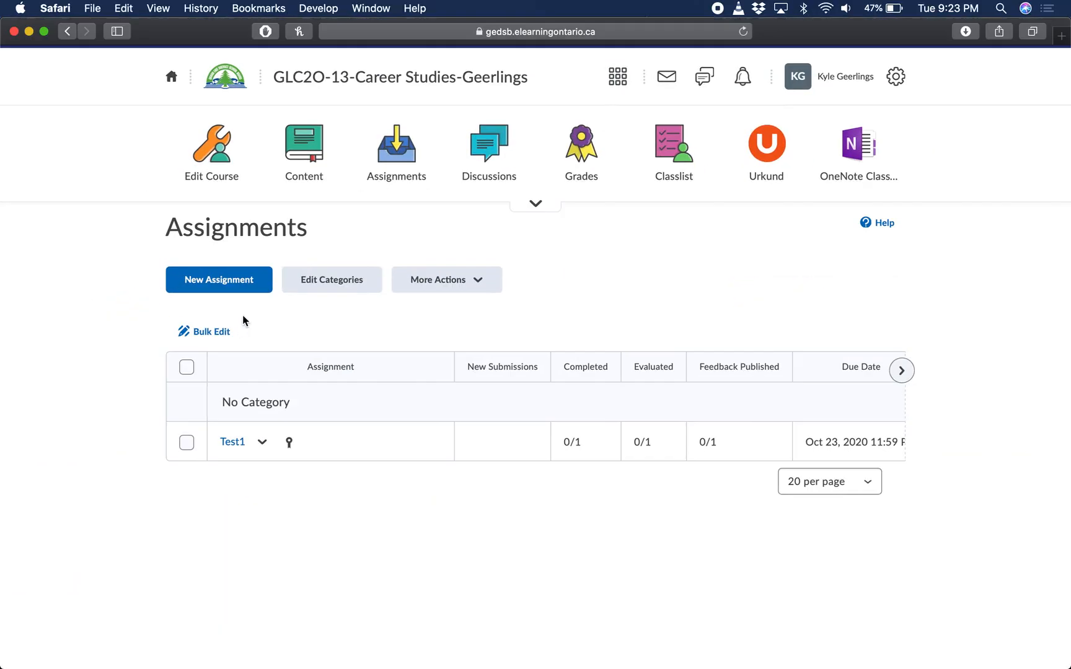
click(399, 163)
drag(570, 442, 589, 442)
double_click(590, 442)
triple_click(589, 443)
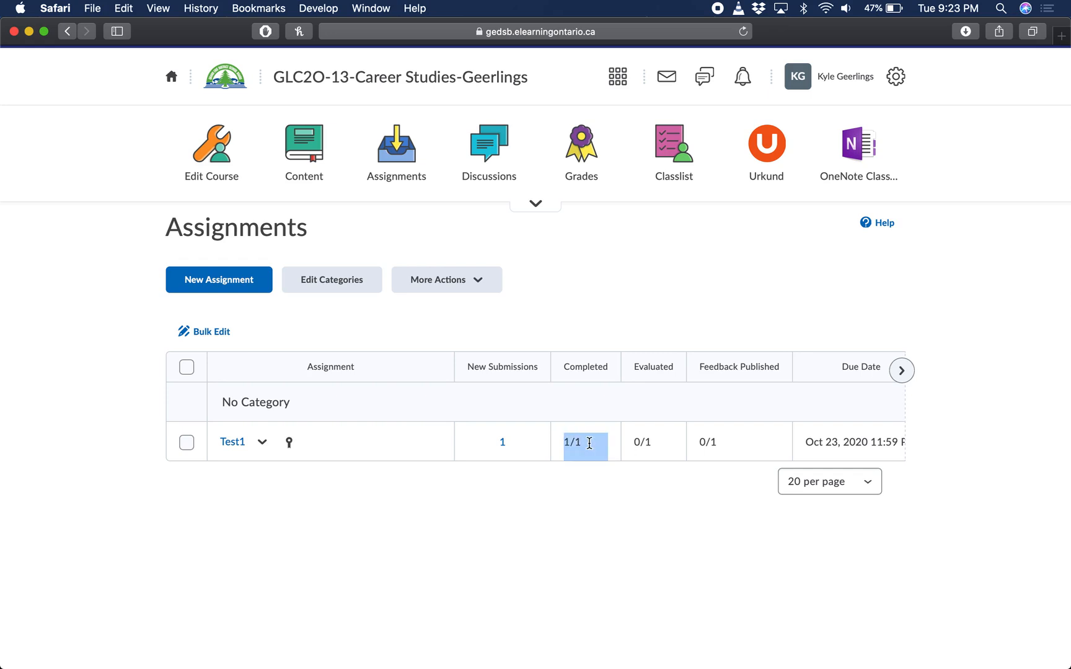
click(590, 443)
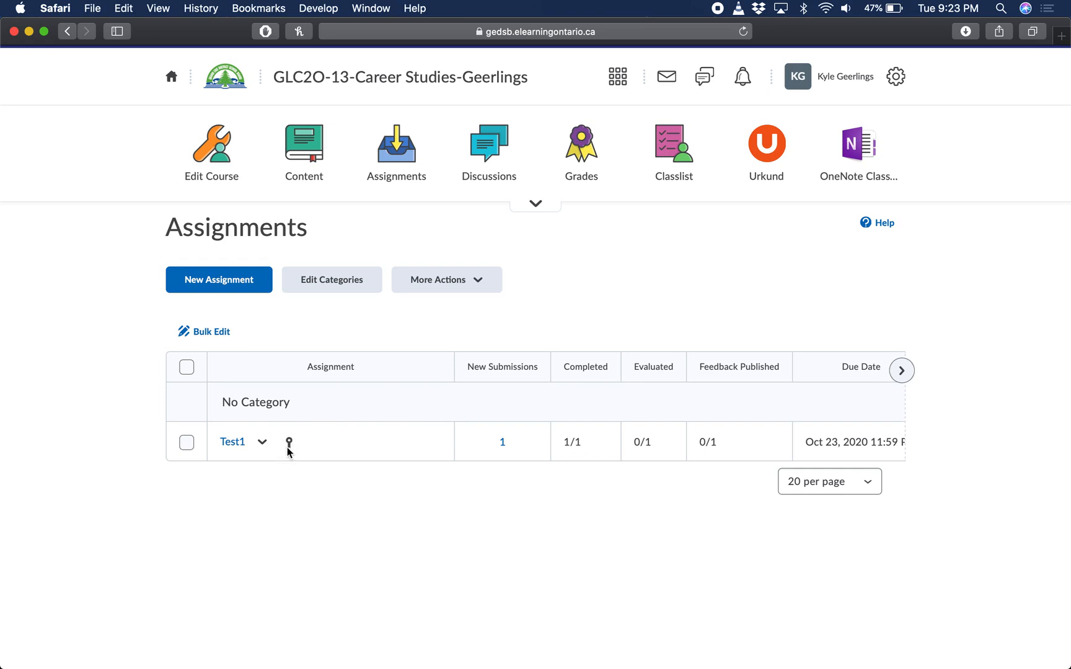
Open the student's Test1 submission for evaluation and display the submitted Test1.docx
mouse_move(291, 449)
click(233, 442)
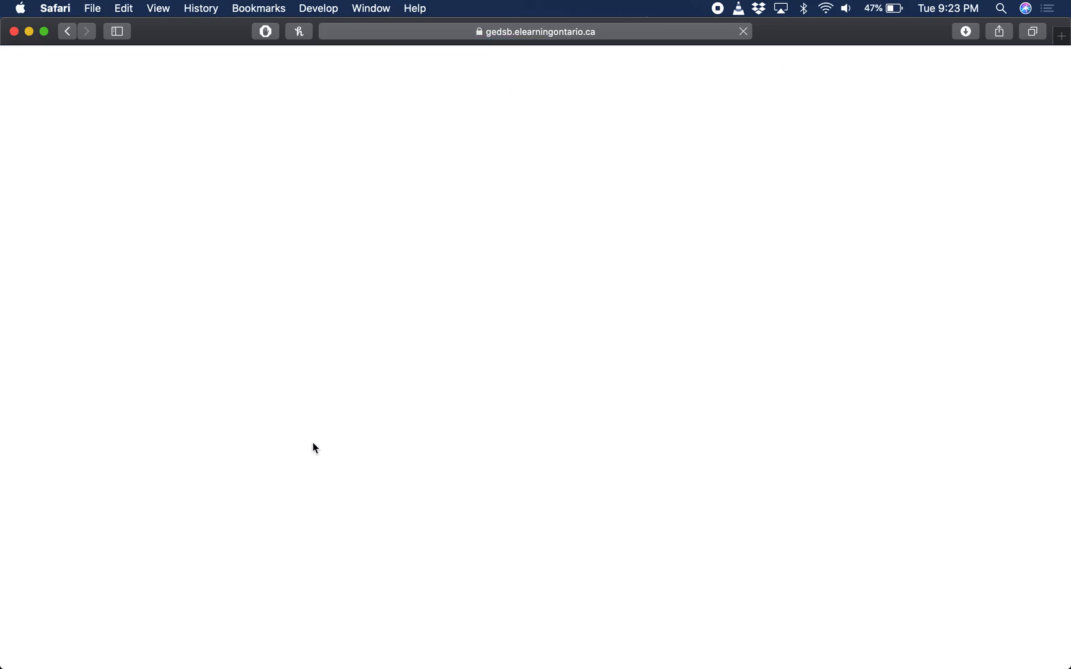
scroll(490, 479, down, 1)
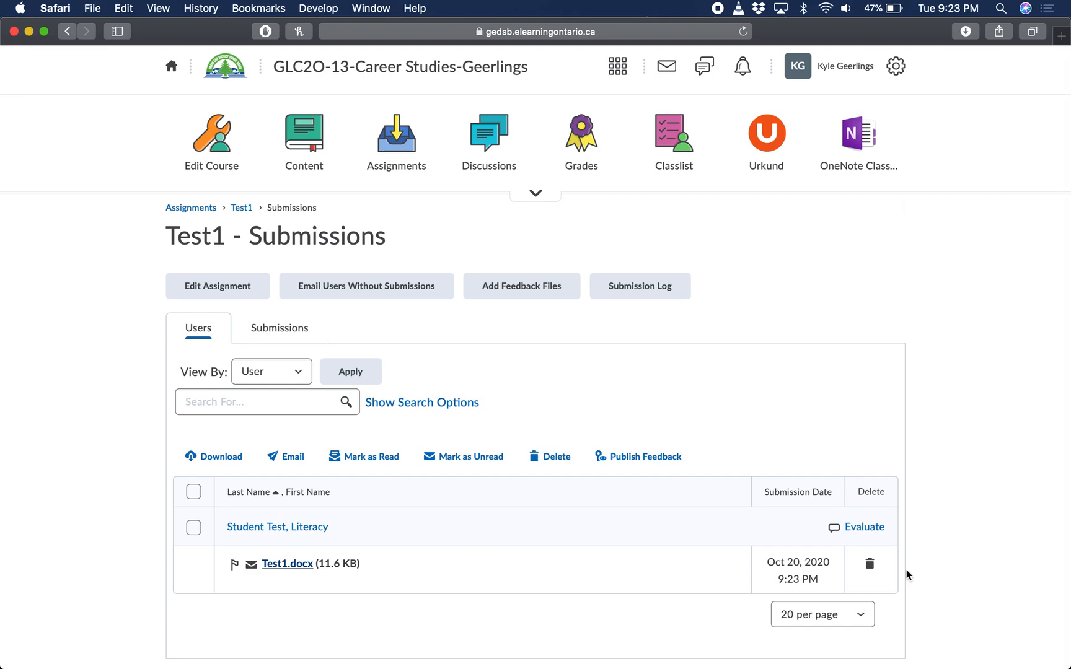
click(866, 527)
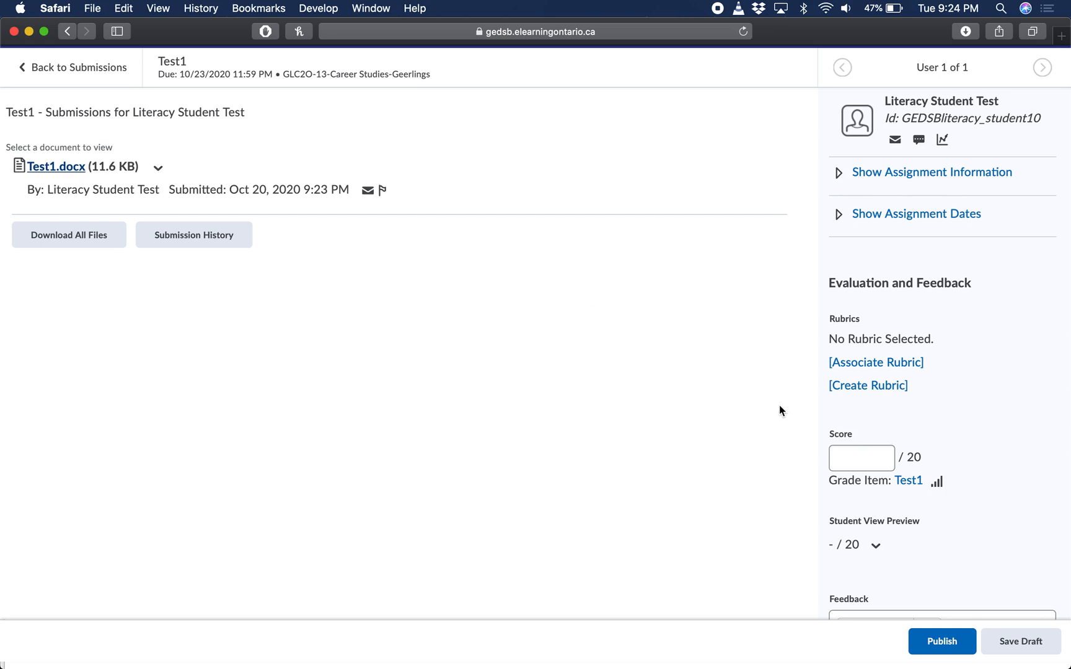
click(51, 168)
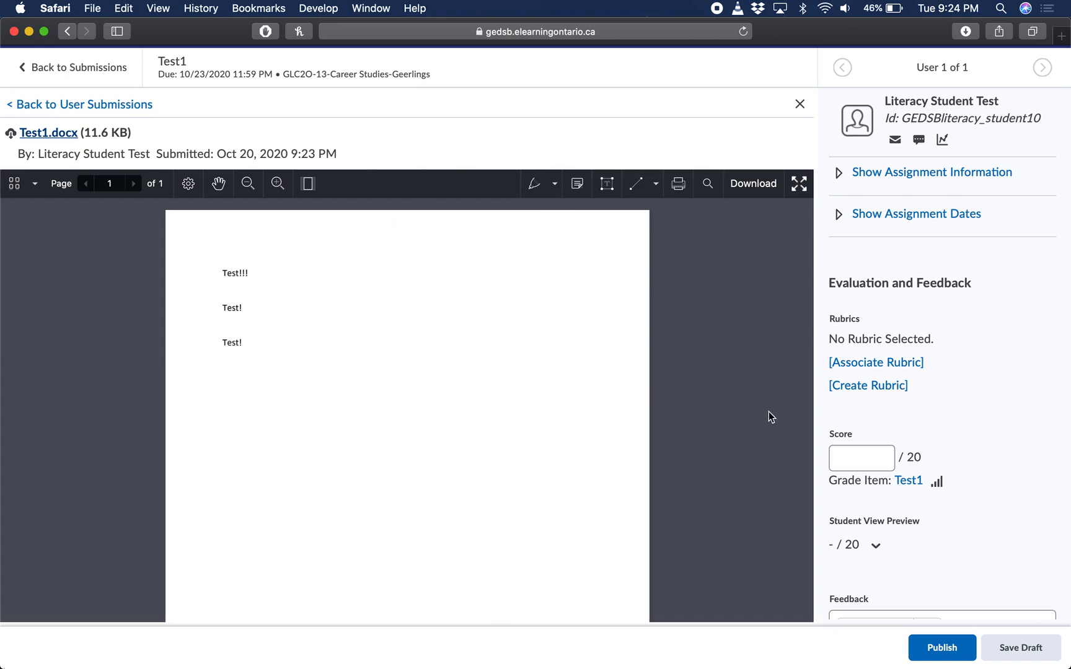
Enter a score of 16 out of 20 for the student's Test1 submission
scroll(952, 397, down, 2)
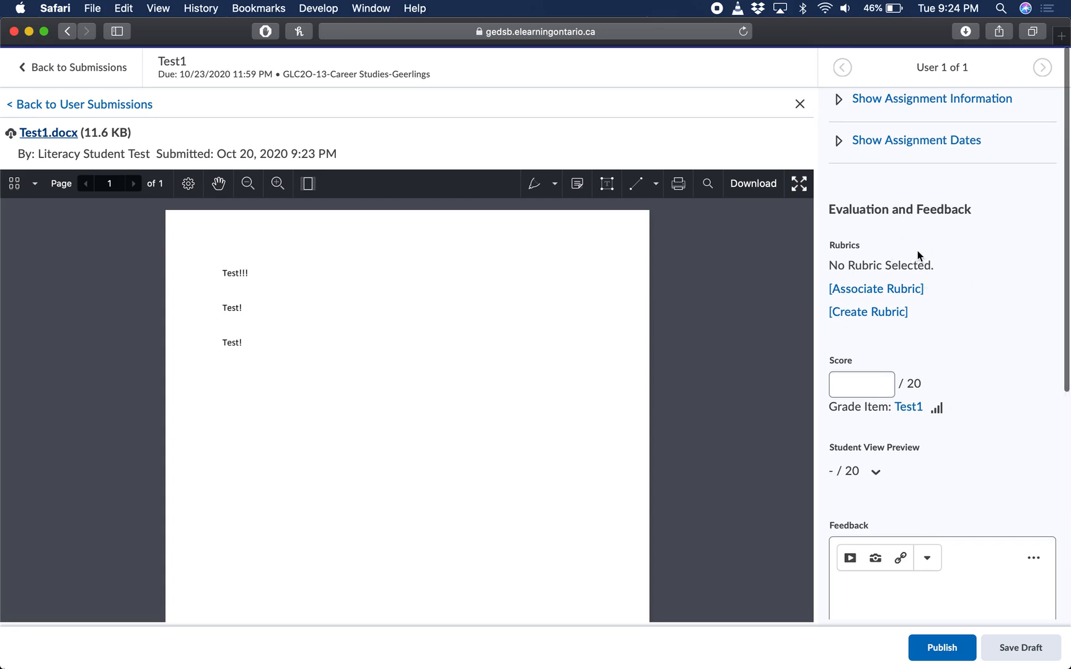
scroll(962, 289, down, 2)
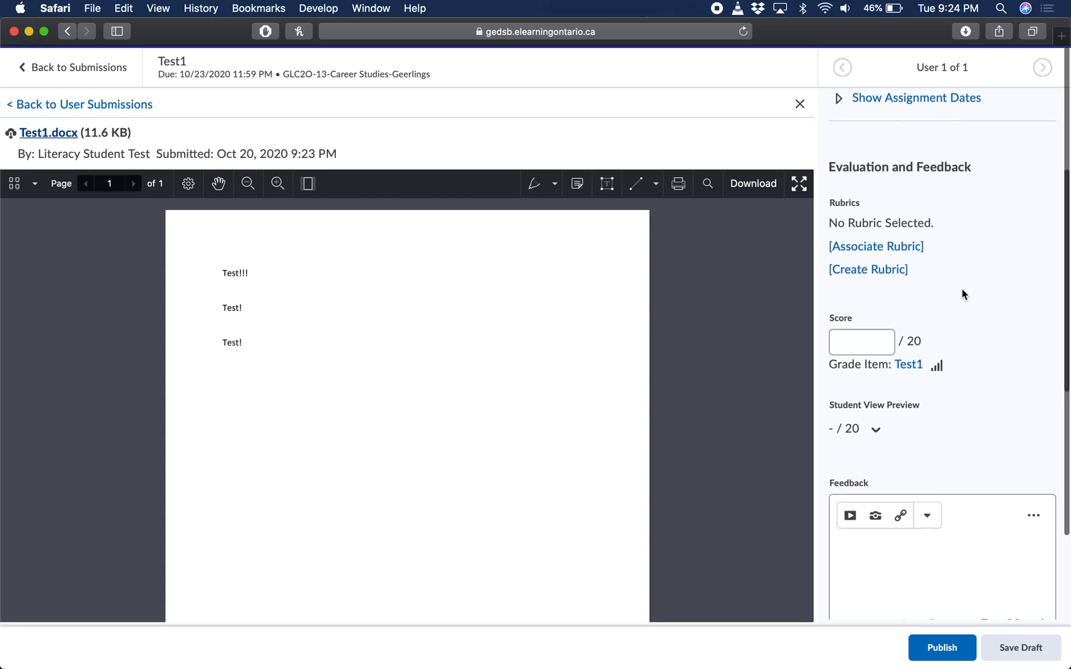
click(853, 334)
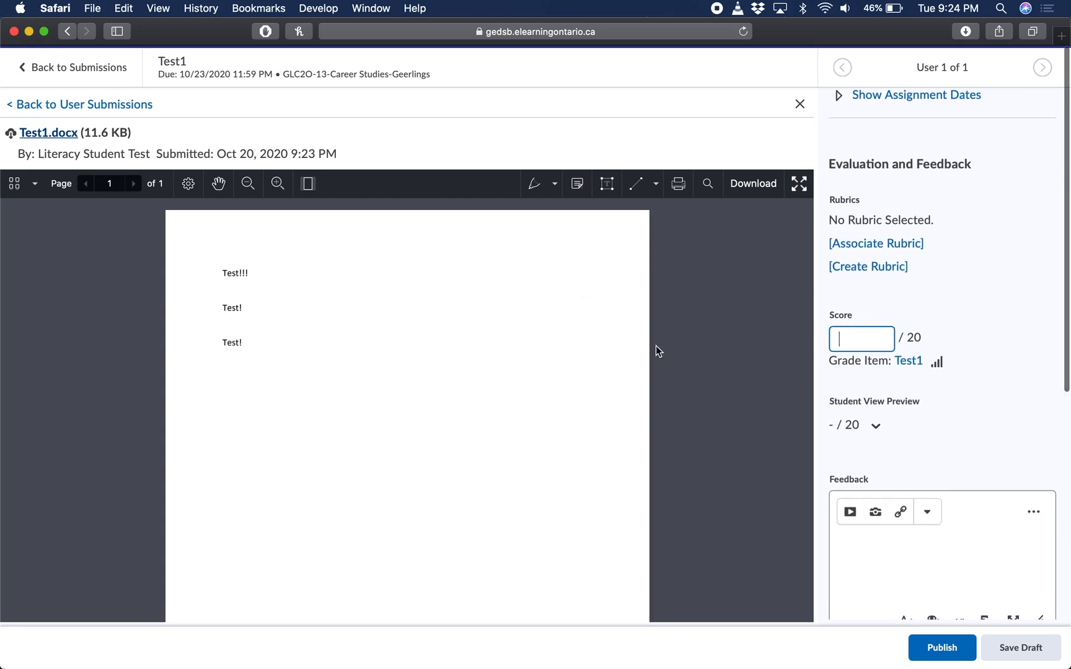
text(16)
click(978, 297)
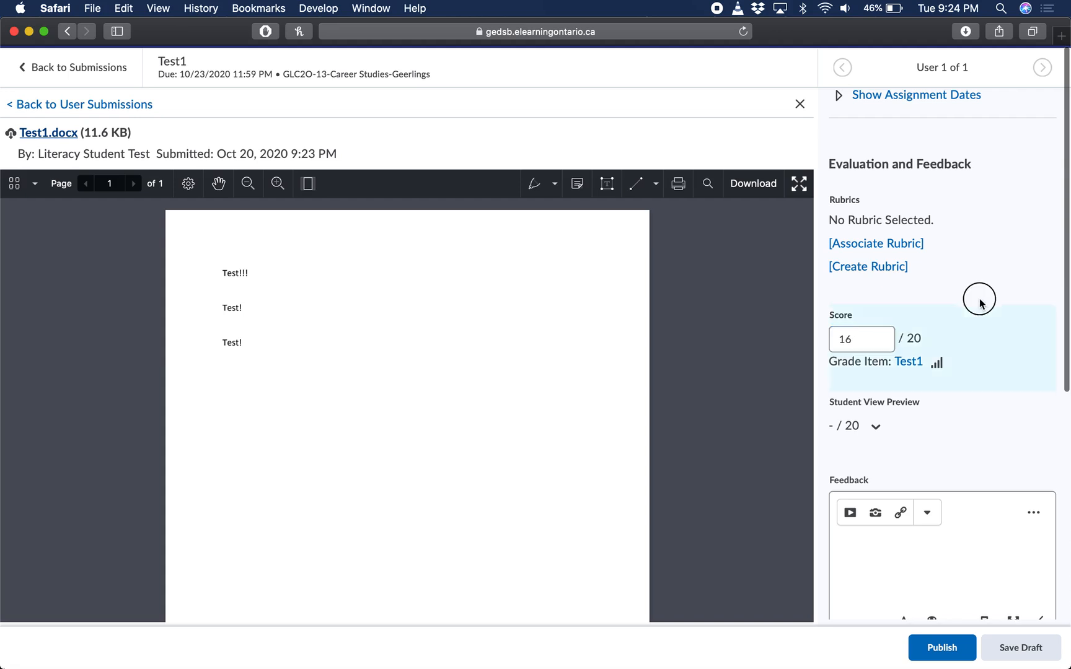
Add the feedback "- This is amazing!" to the Test1 evaluation and publish it
scroll(976, 299, down, 2)
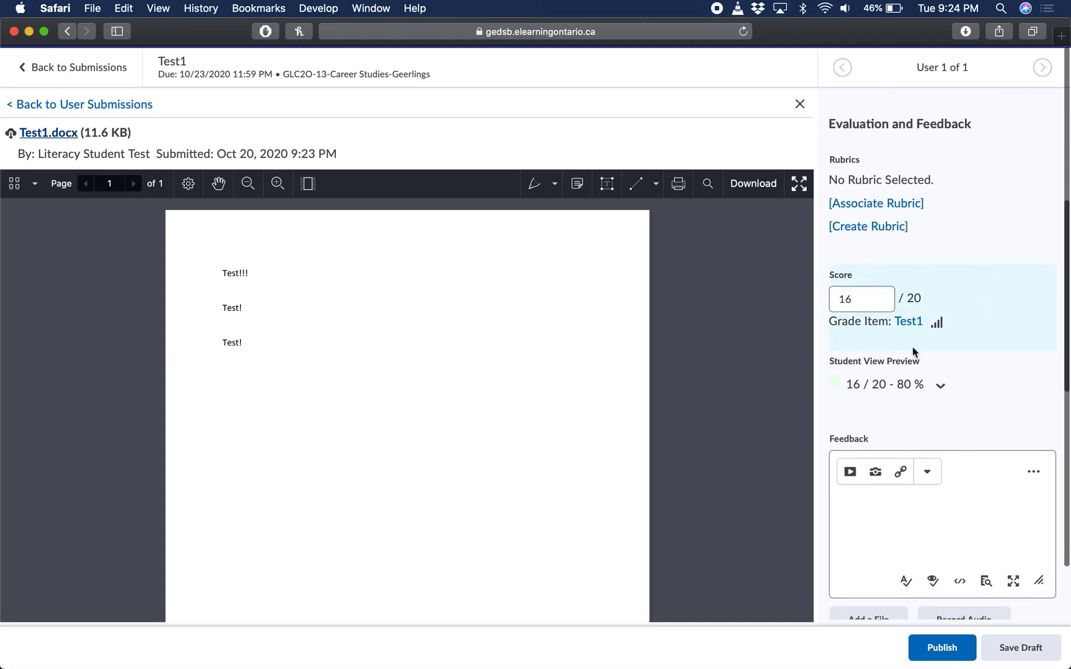
scroll(912, 346, down, 1)
scroll(902, 247, down, 1)
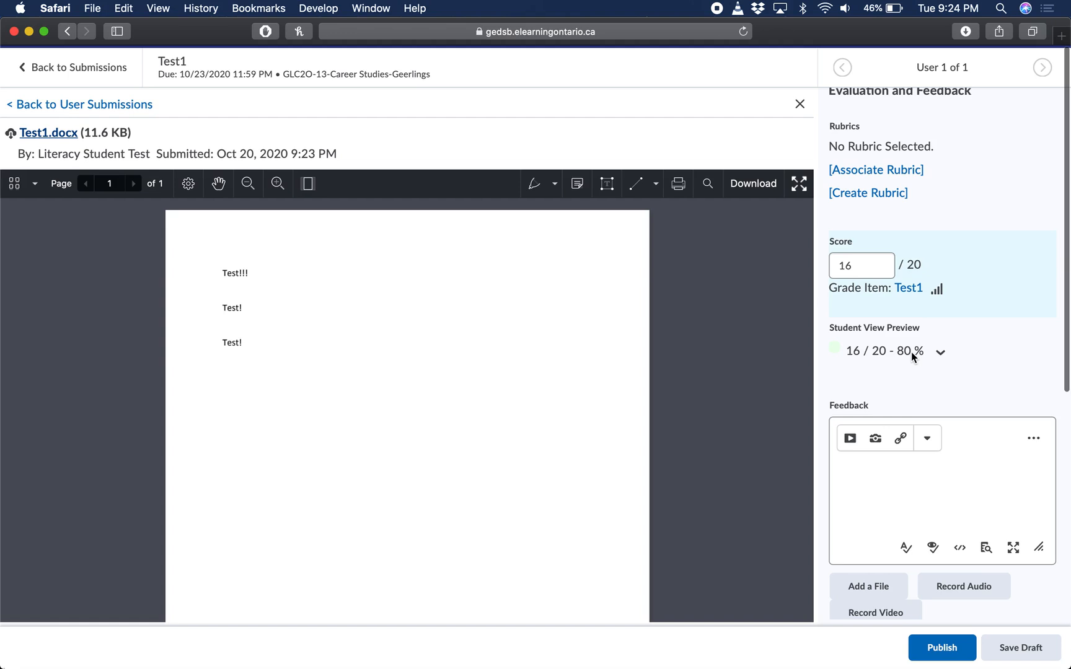
scroll(911, 352, down, 2)
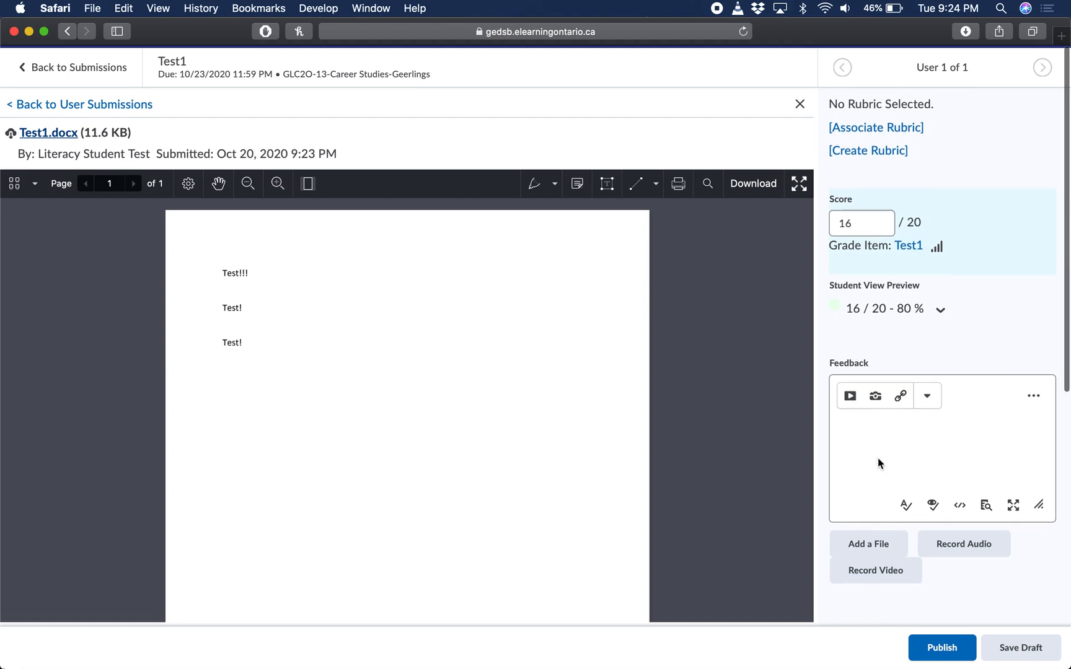
text(- This is amazing1)
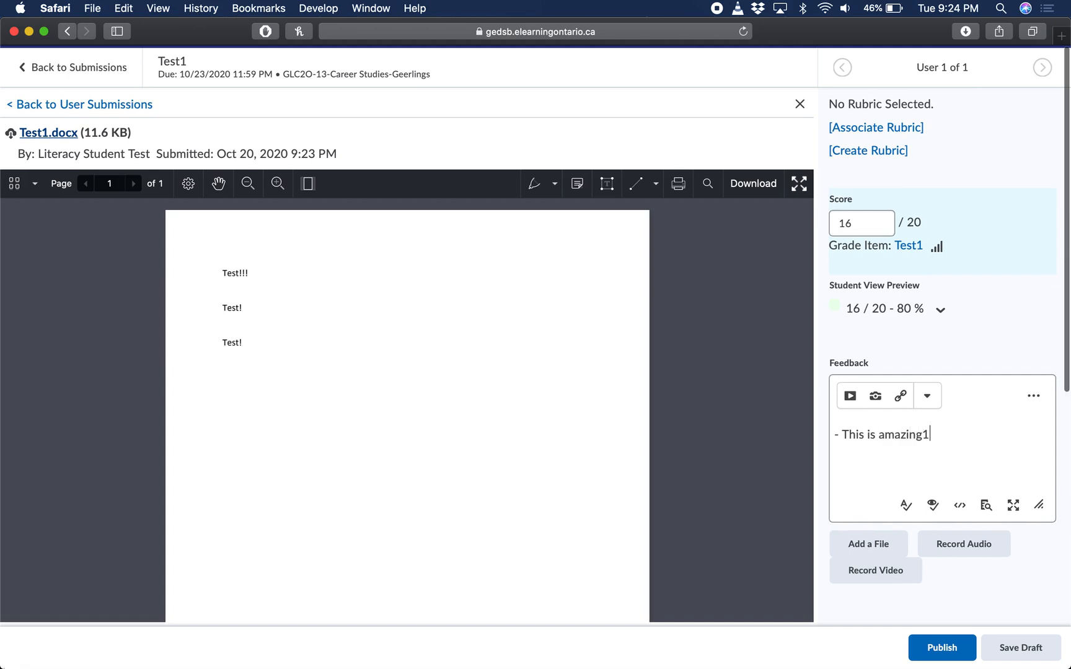
key(BackSpace)
text(!)
click(941, 649)
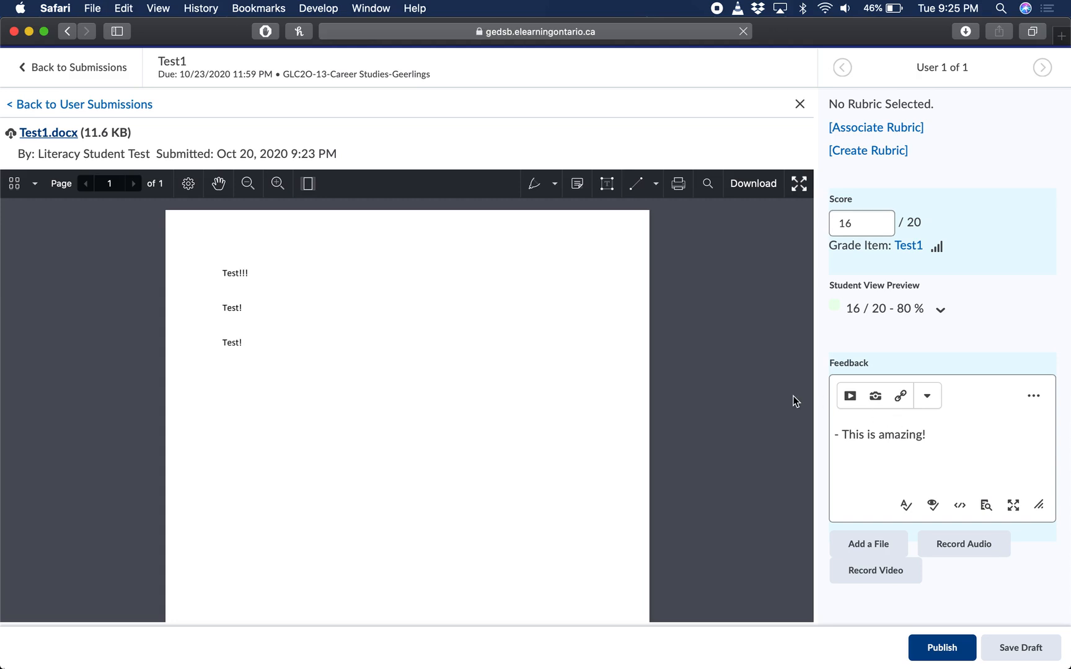
Switch to the student's browser window and review the Test1 grade and overall feedback in the student's grades
key(ctrl+Up)
click(459, 279)
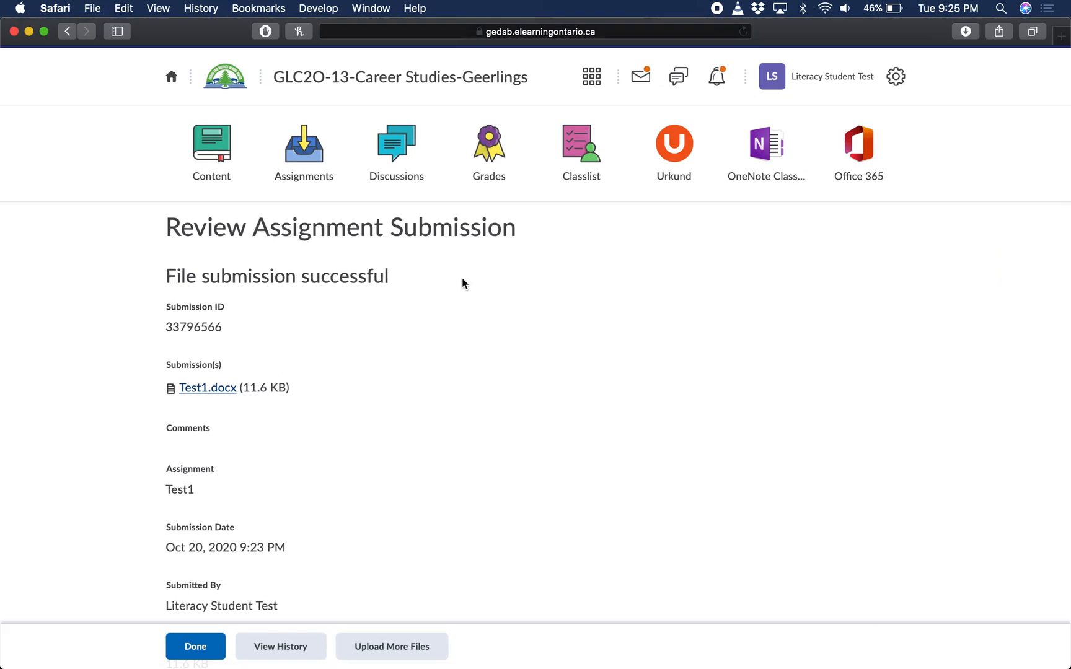
click(488, 150)
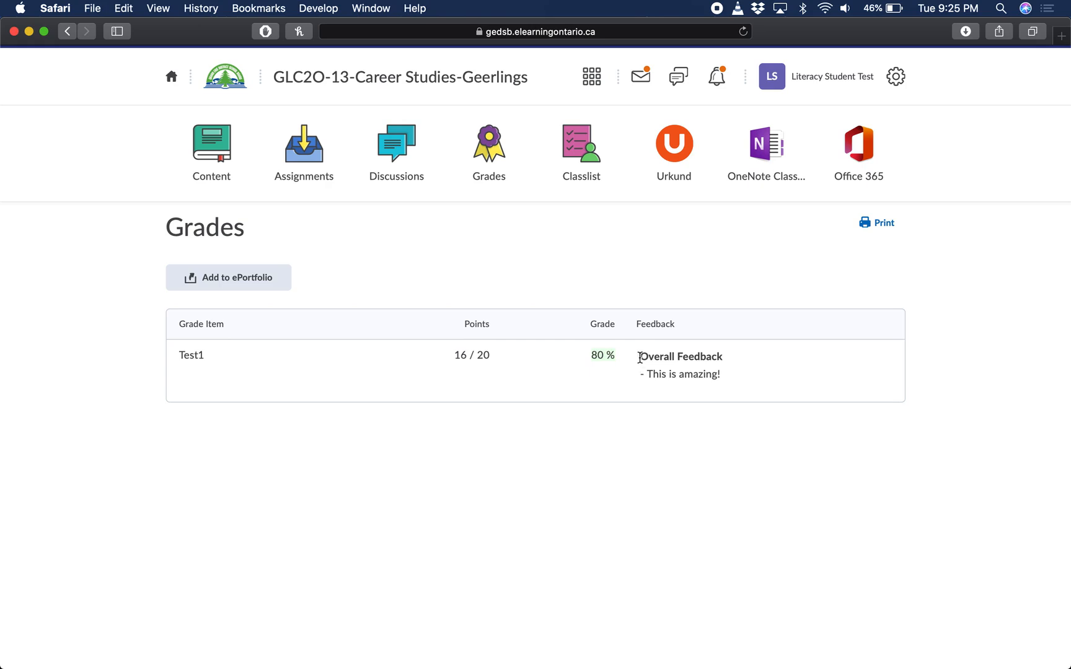
drag(639, 356, 741, 390)
click(742, 390)
drag(638, 357, 723, 392)
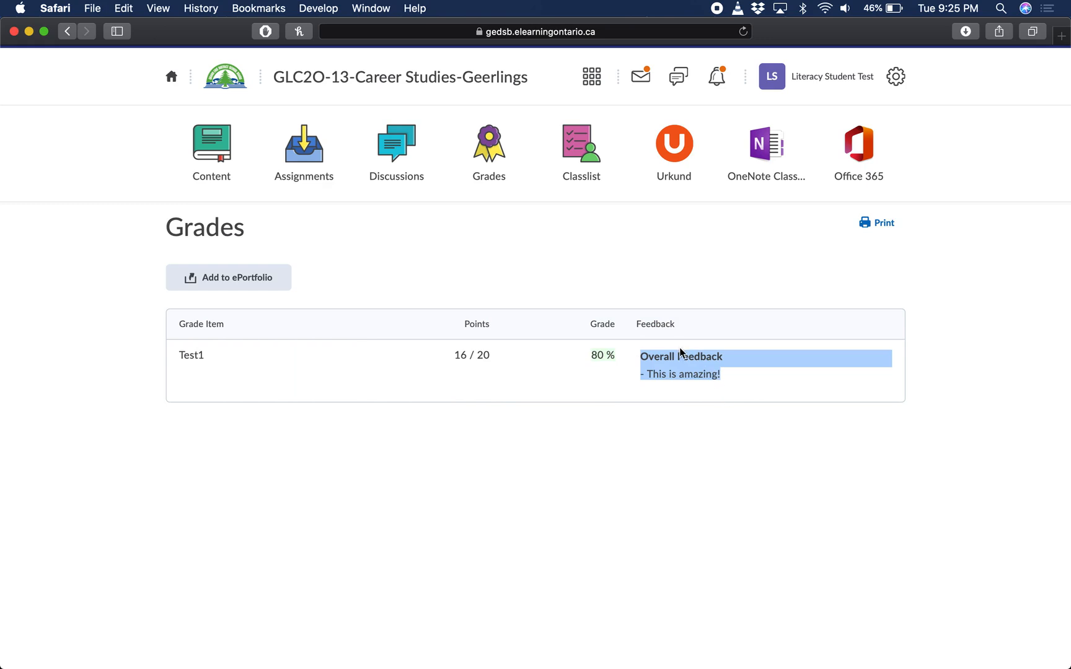
click(434, 276)
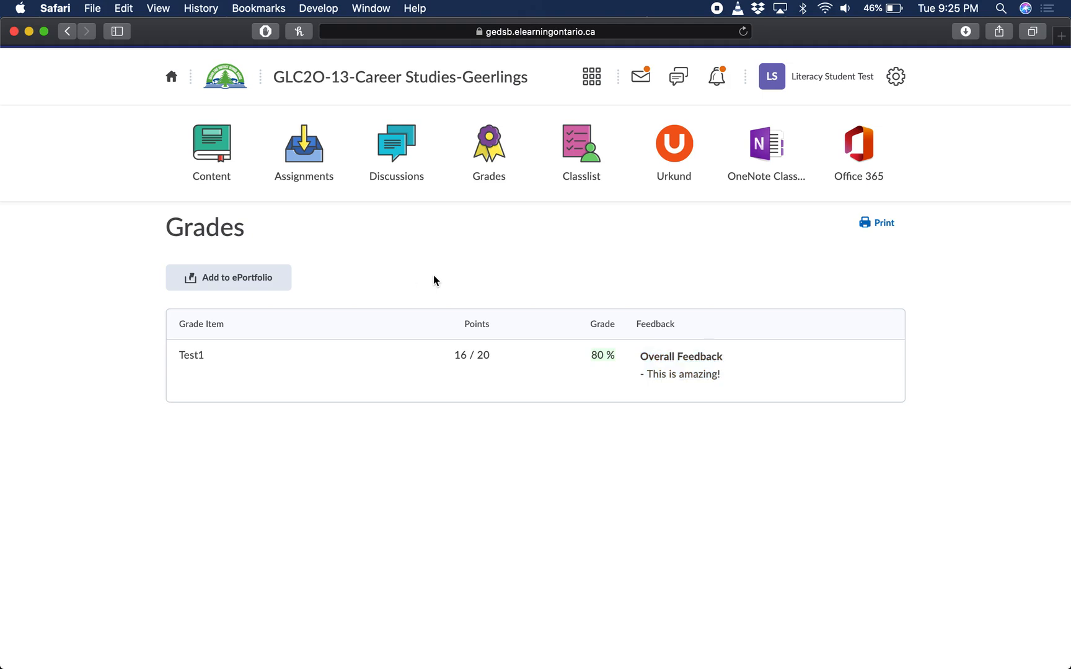
Open the student's assignments list and check the score shown for Test1
click(313, 169)
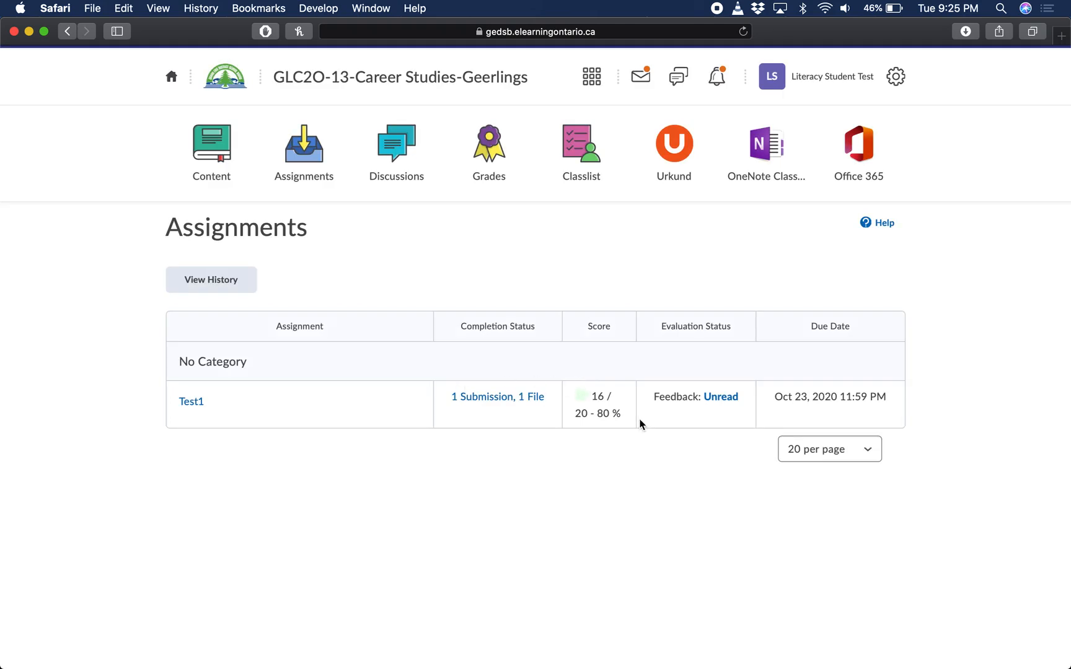
drag(592, 397, 630, 430)
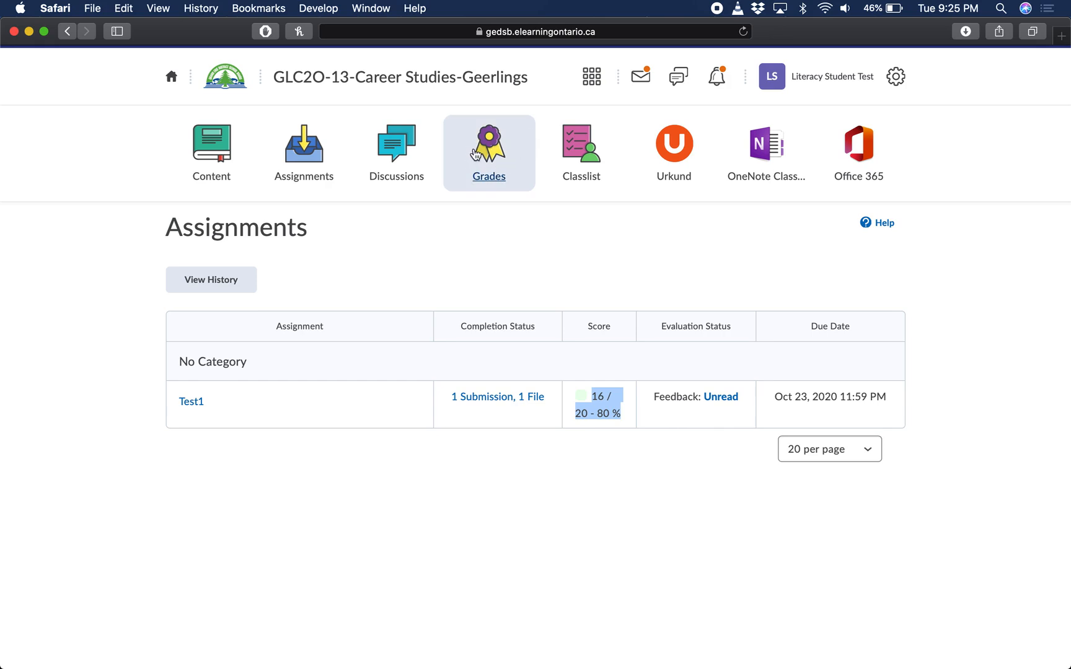
click(463, 226)
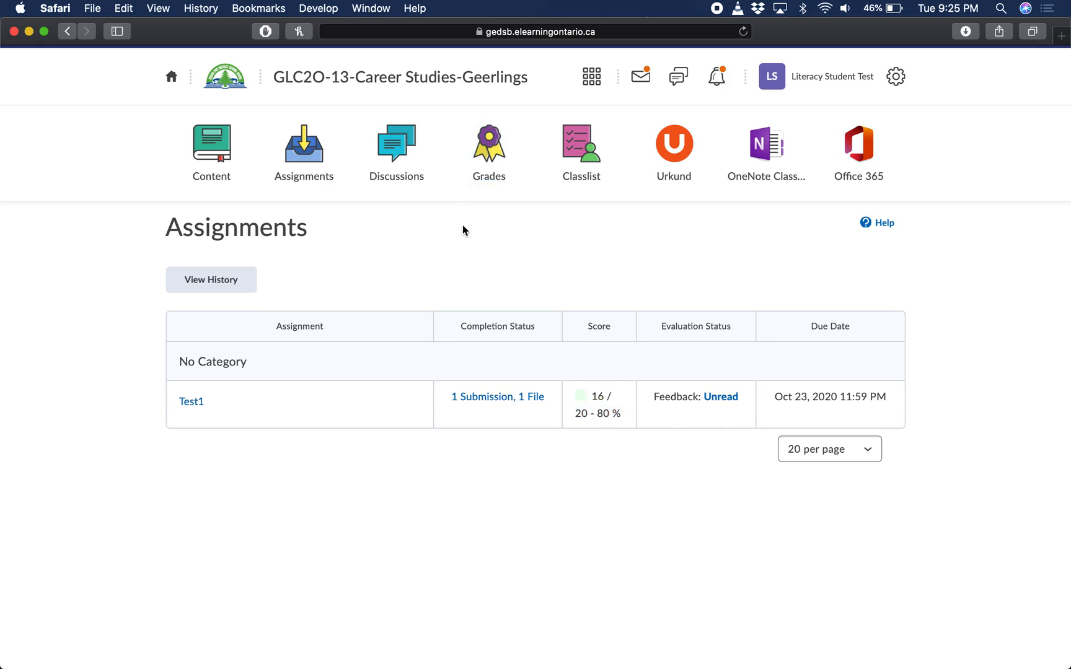